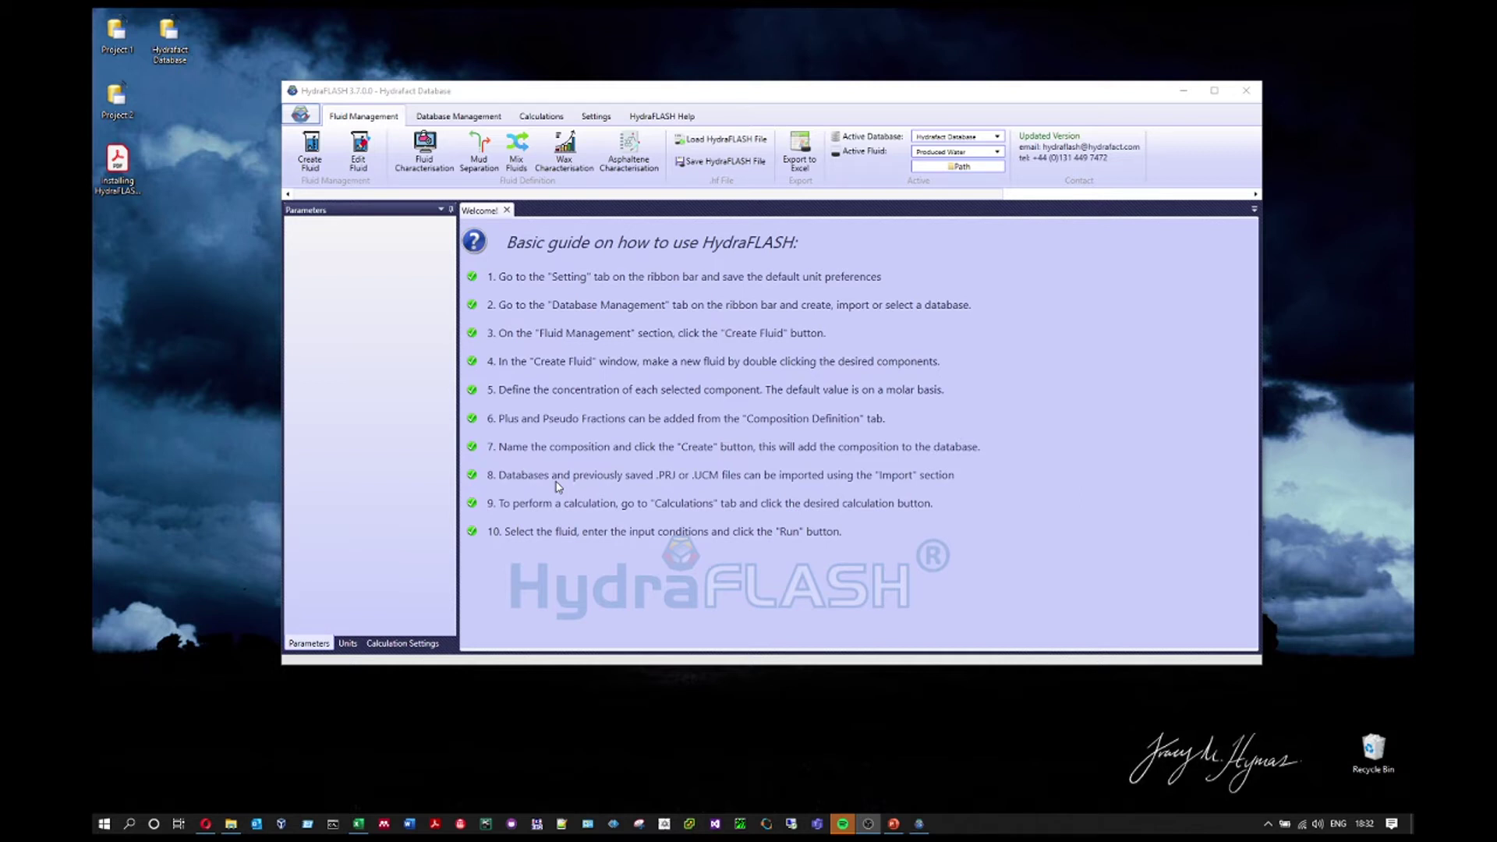
# Check the available active fluids, close the welcome page and open the Mix Fluids module.
pyautogui.click(977, 154)
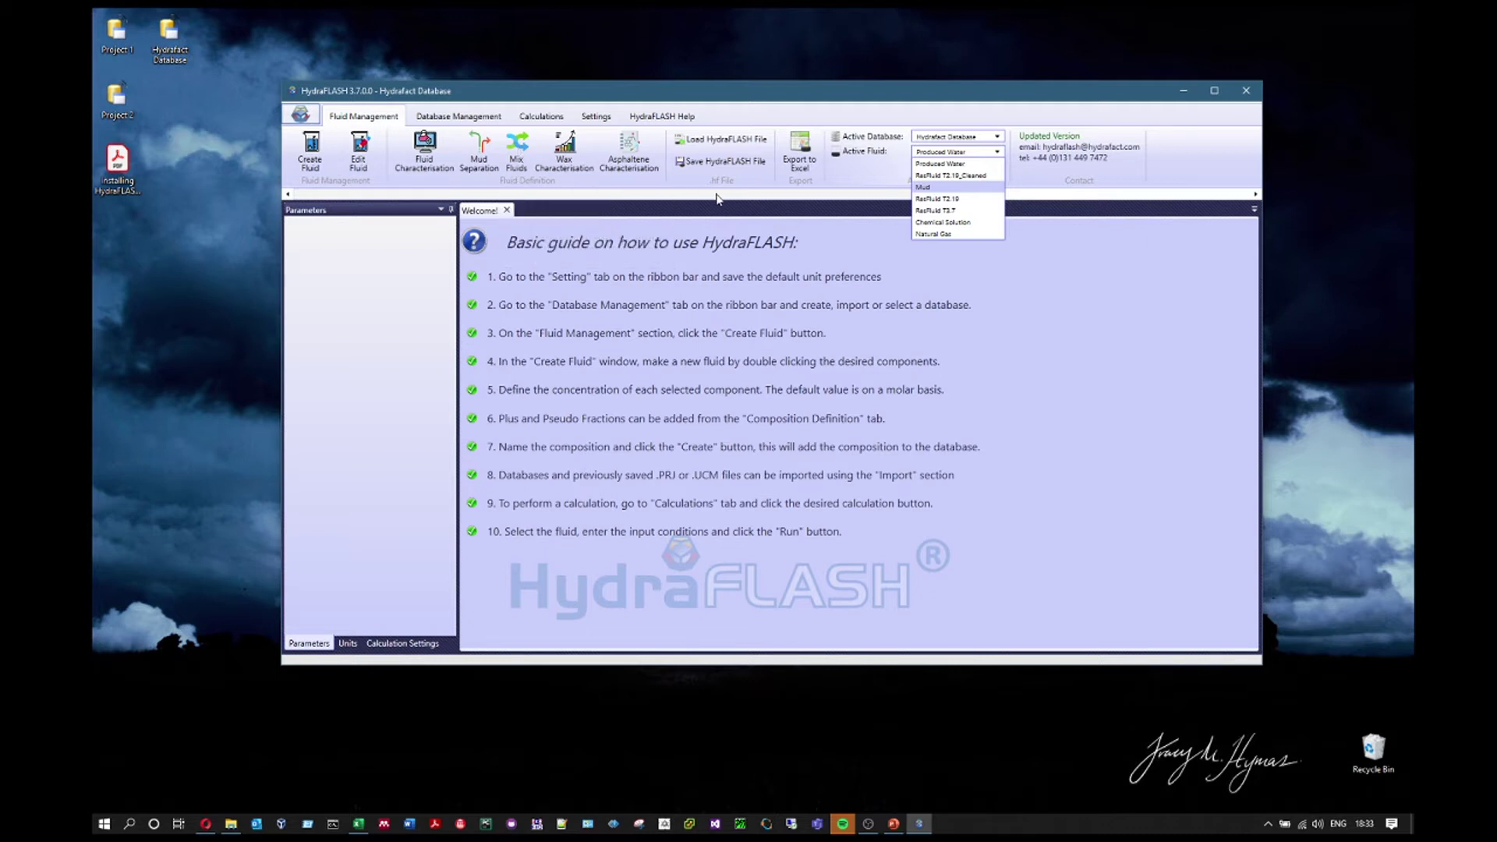
pyautogui.click(775, 208)
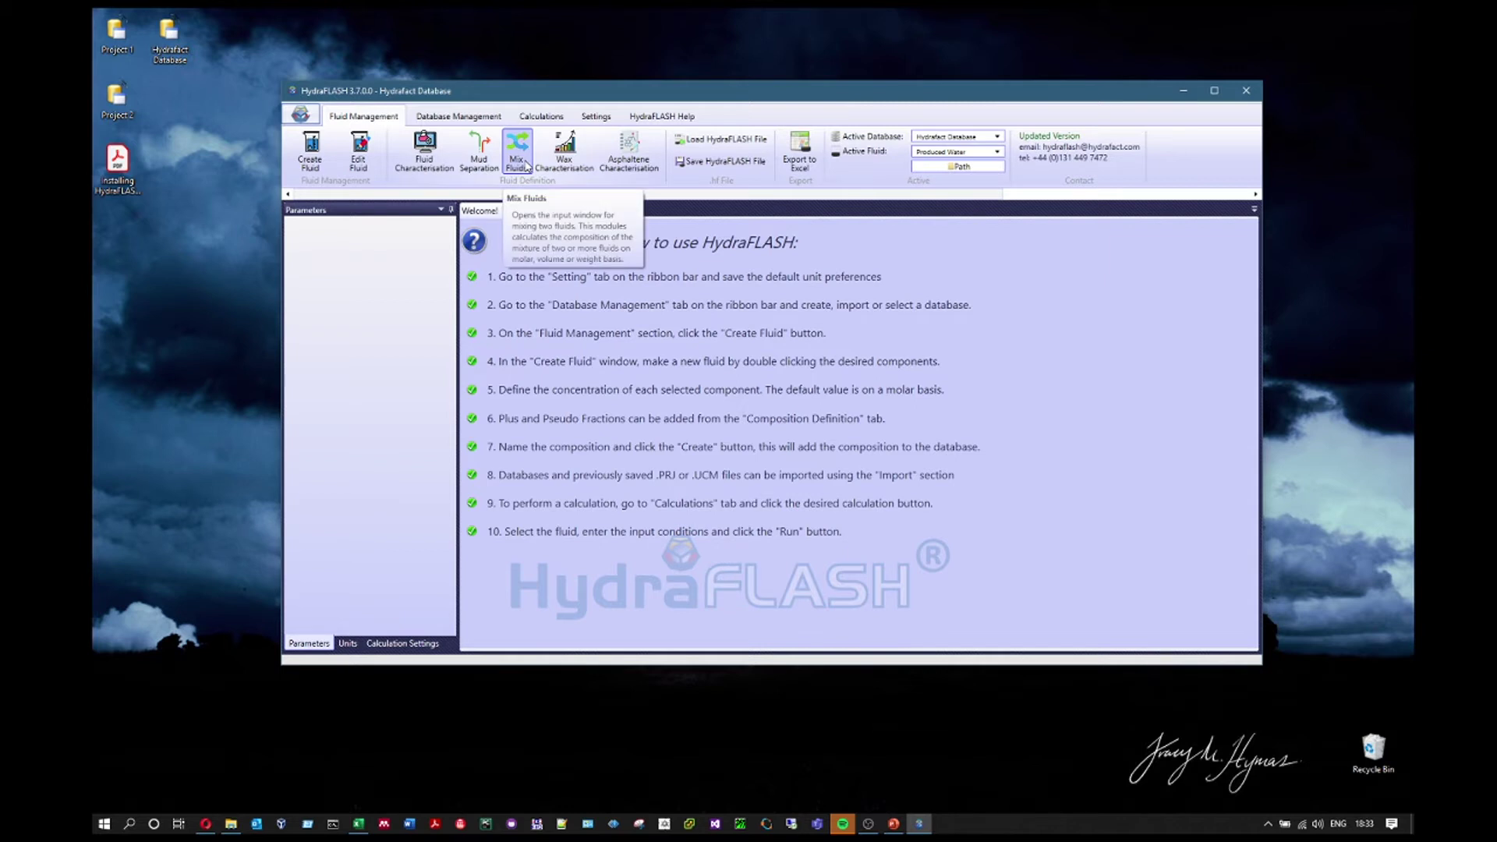
pyautogui.click(506, 211)
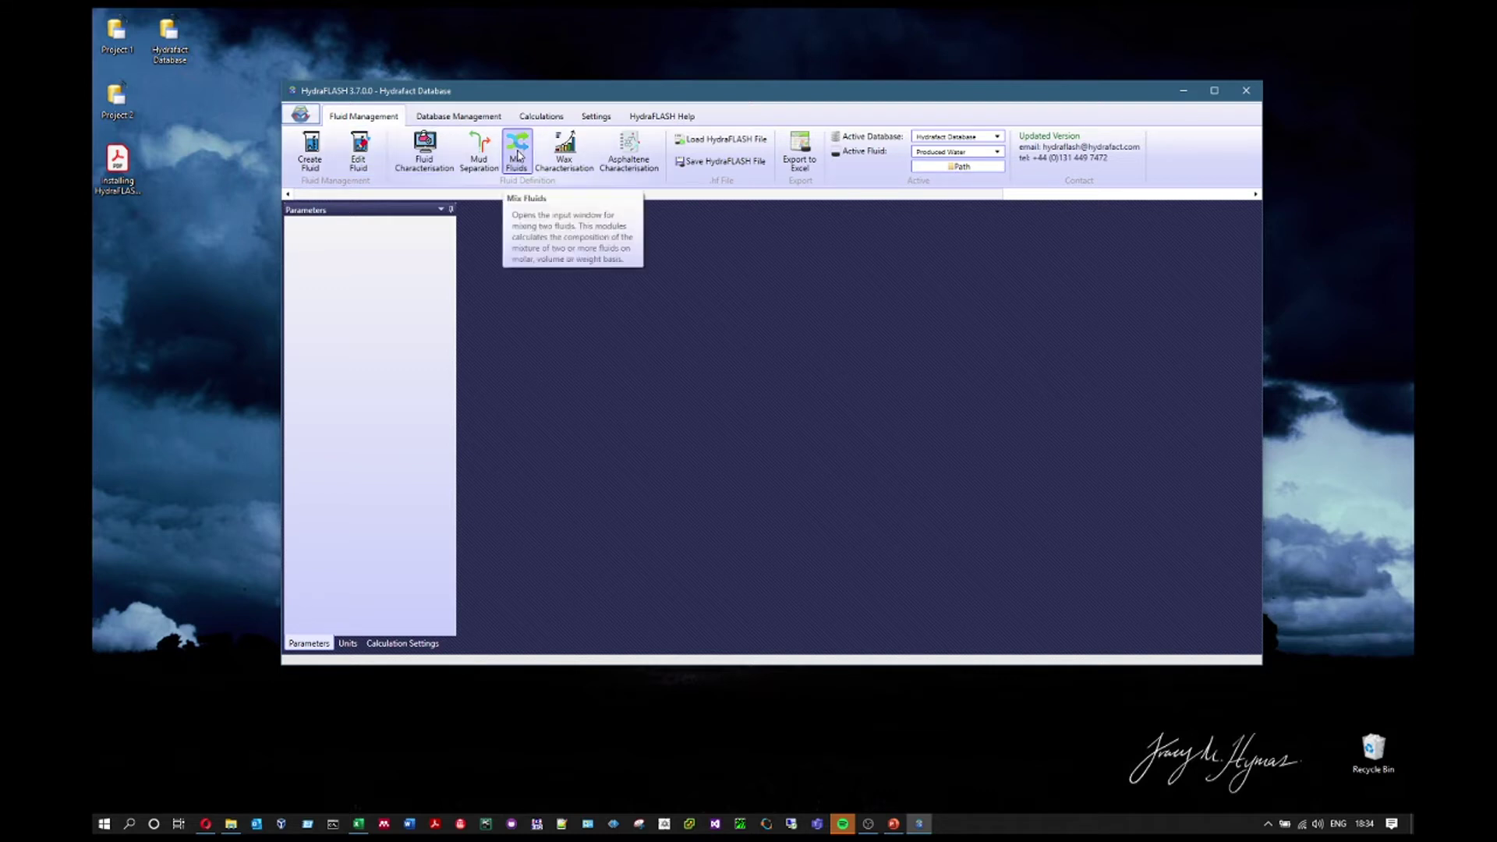
pyautogui.click(518, 154)
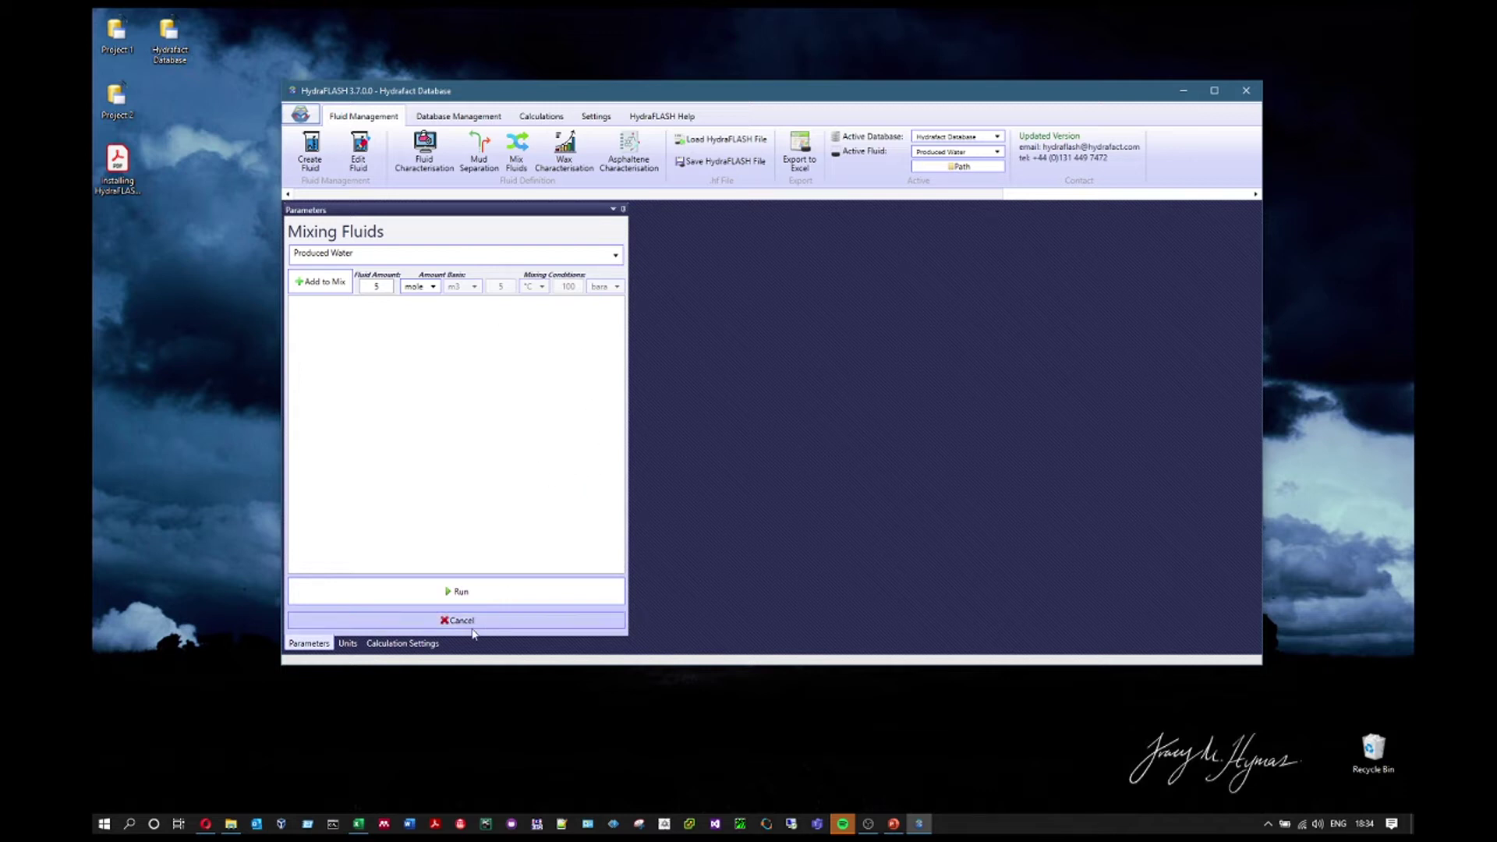
# Review the units and the calculation settings for fluid mixing, and return to the mixing parameters.
pyautogui.click(348, 643)
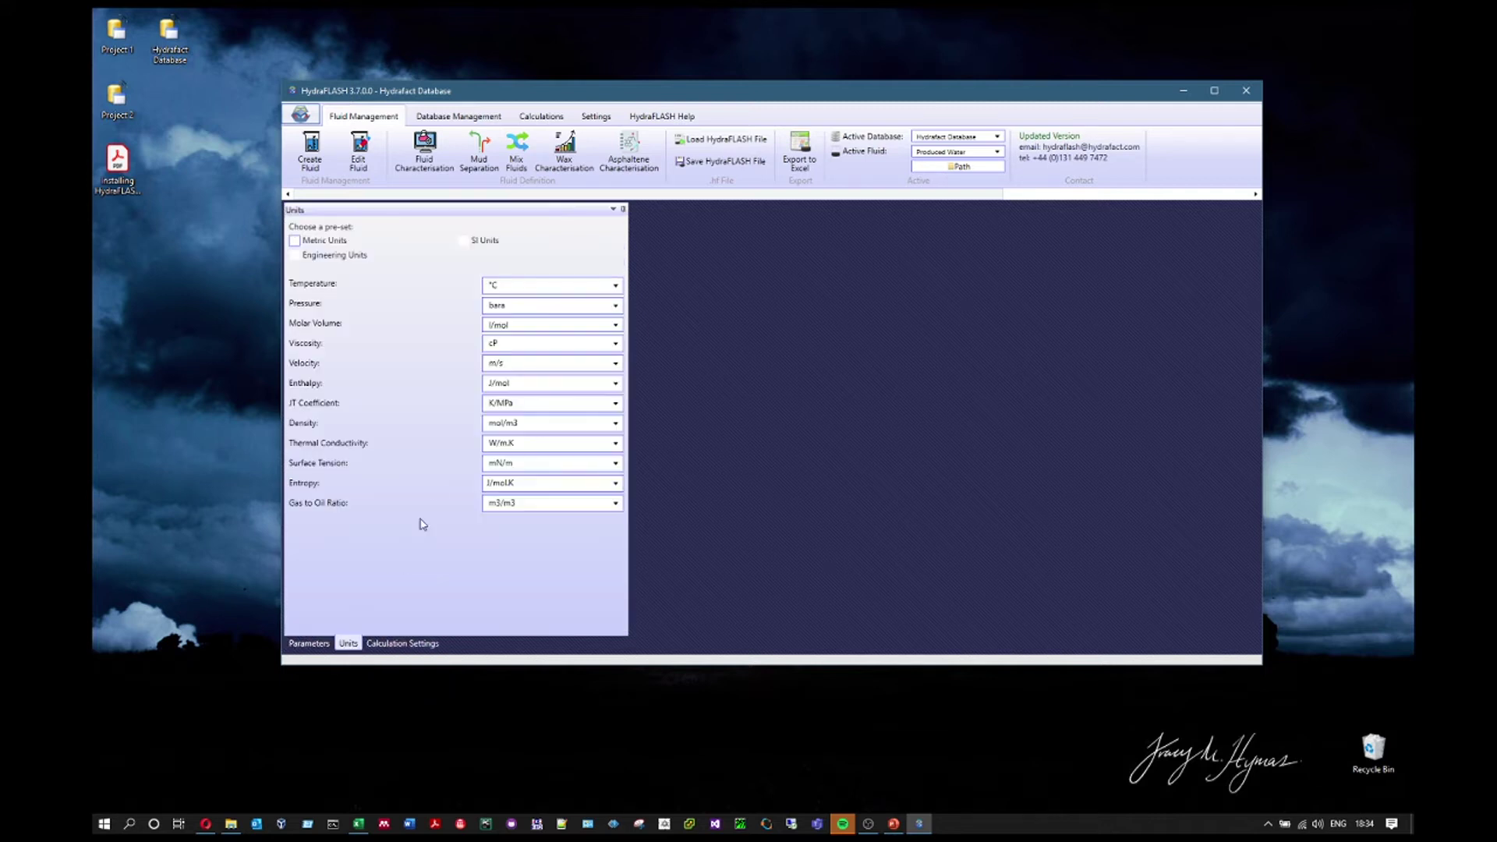
pyautogui.click(421, 643)
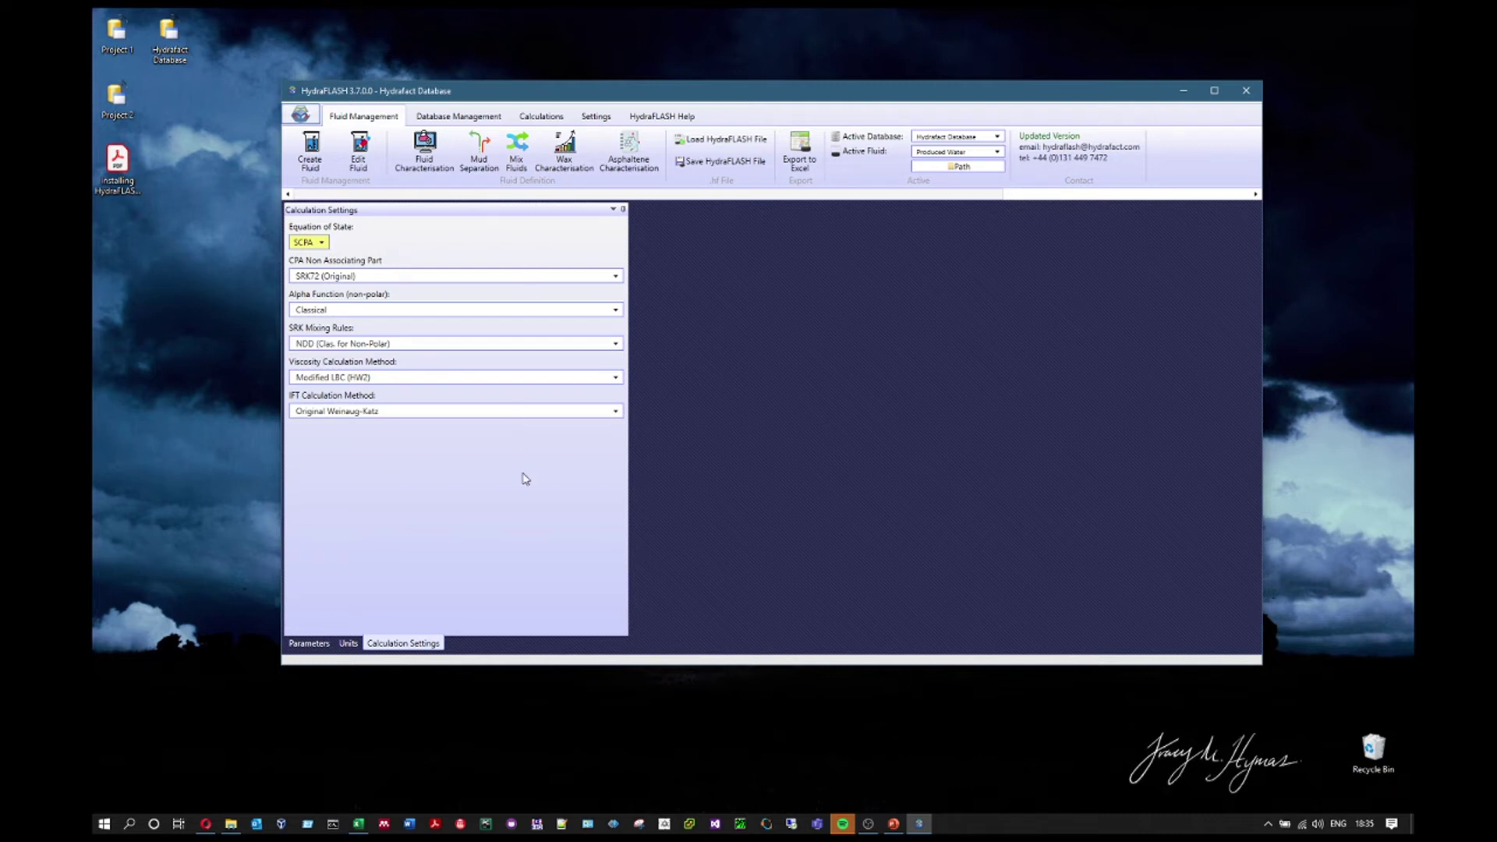
pyautogui.click(308, 646)
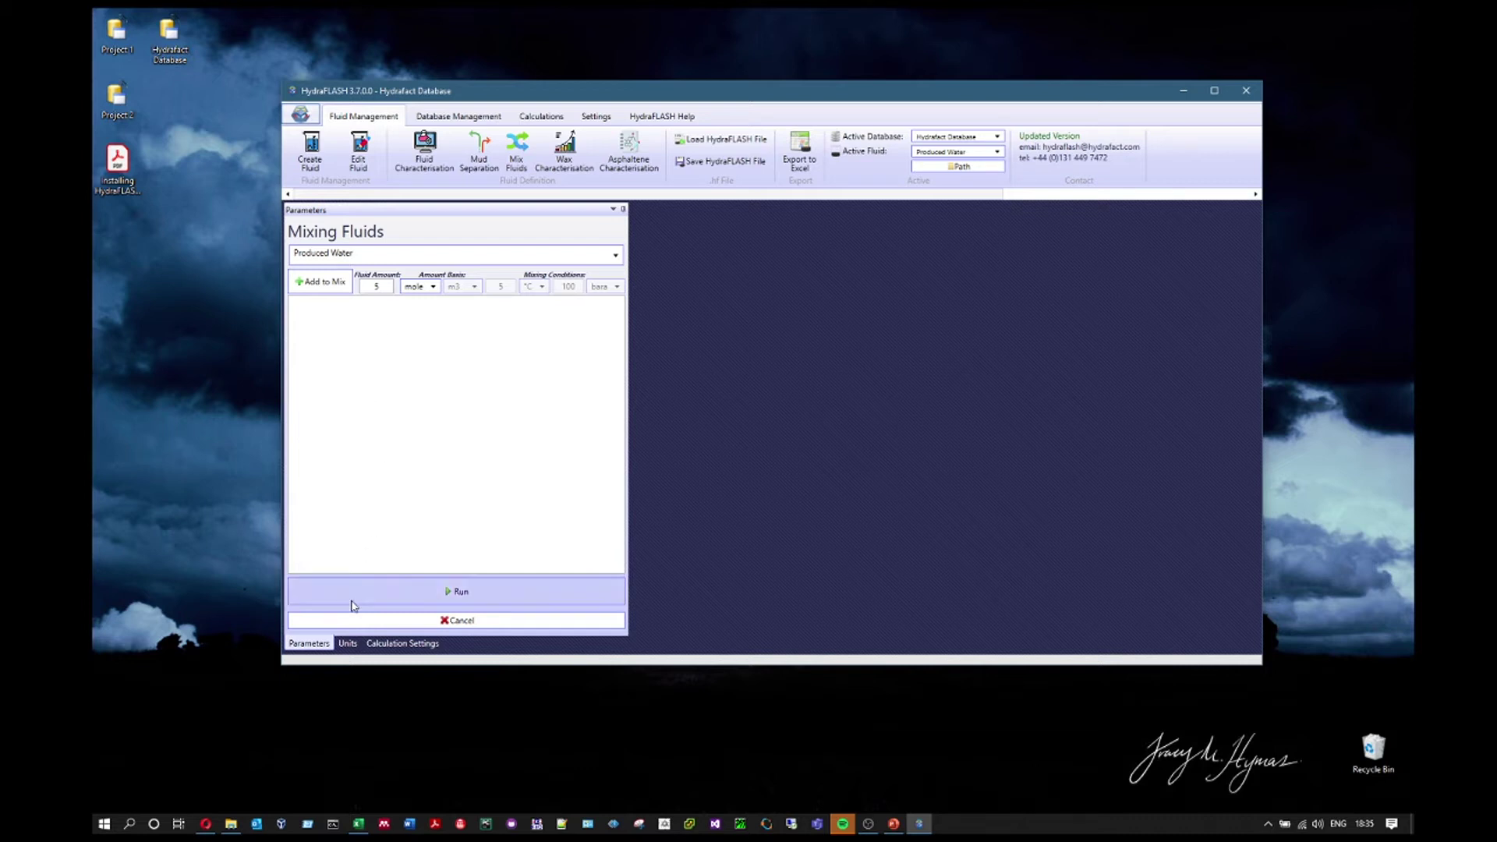
pyautogui.click(347, 644)
pyautogui.click(411, 643)
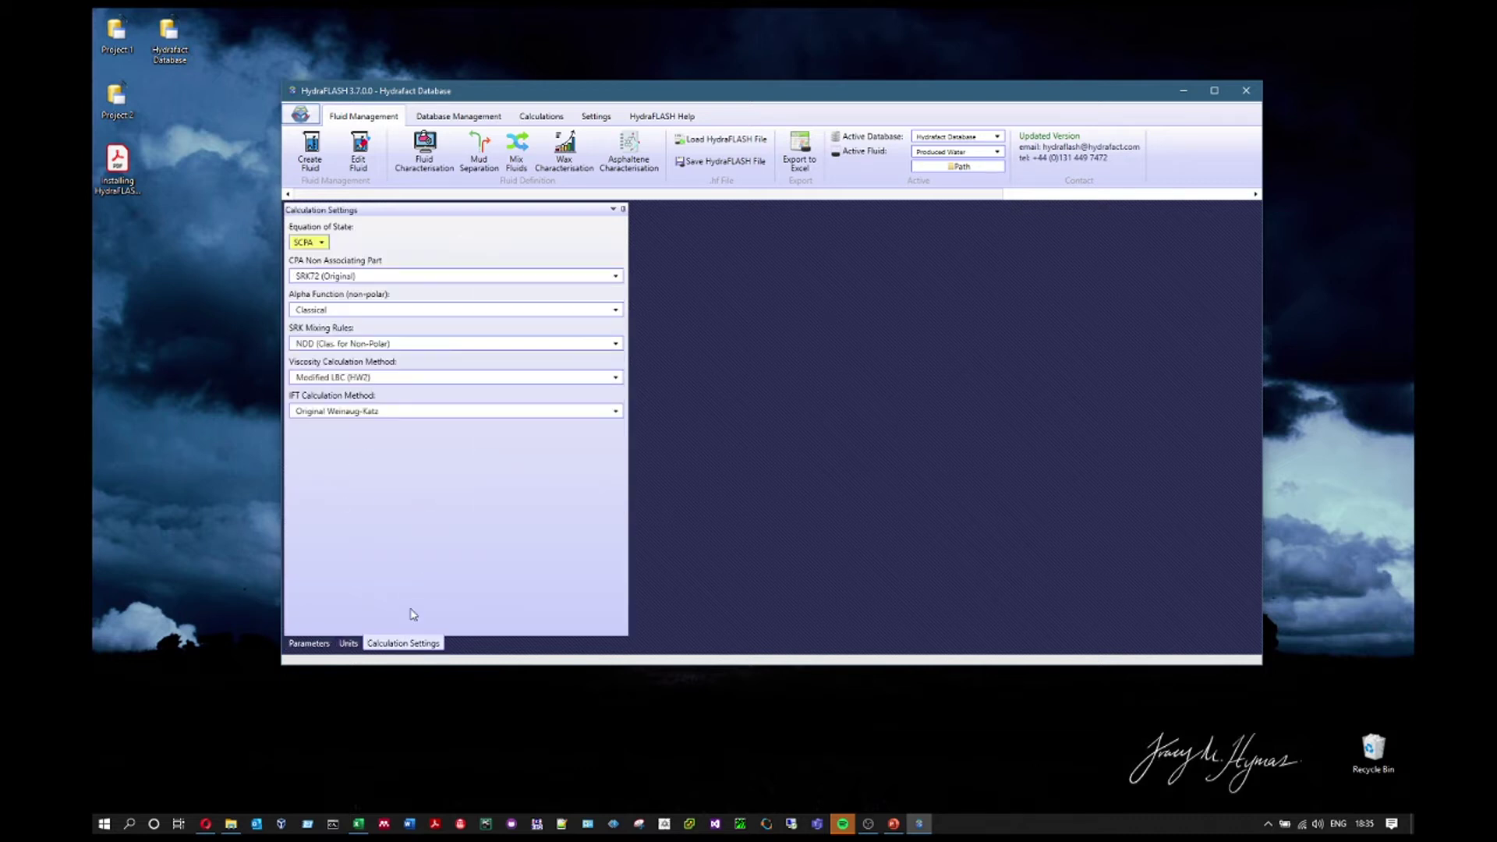
pyautogui.click(310, 643)
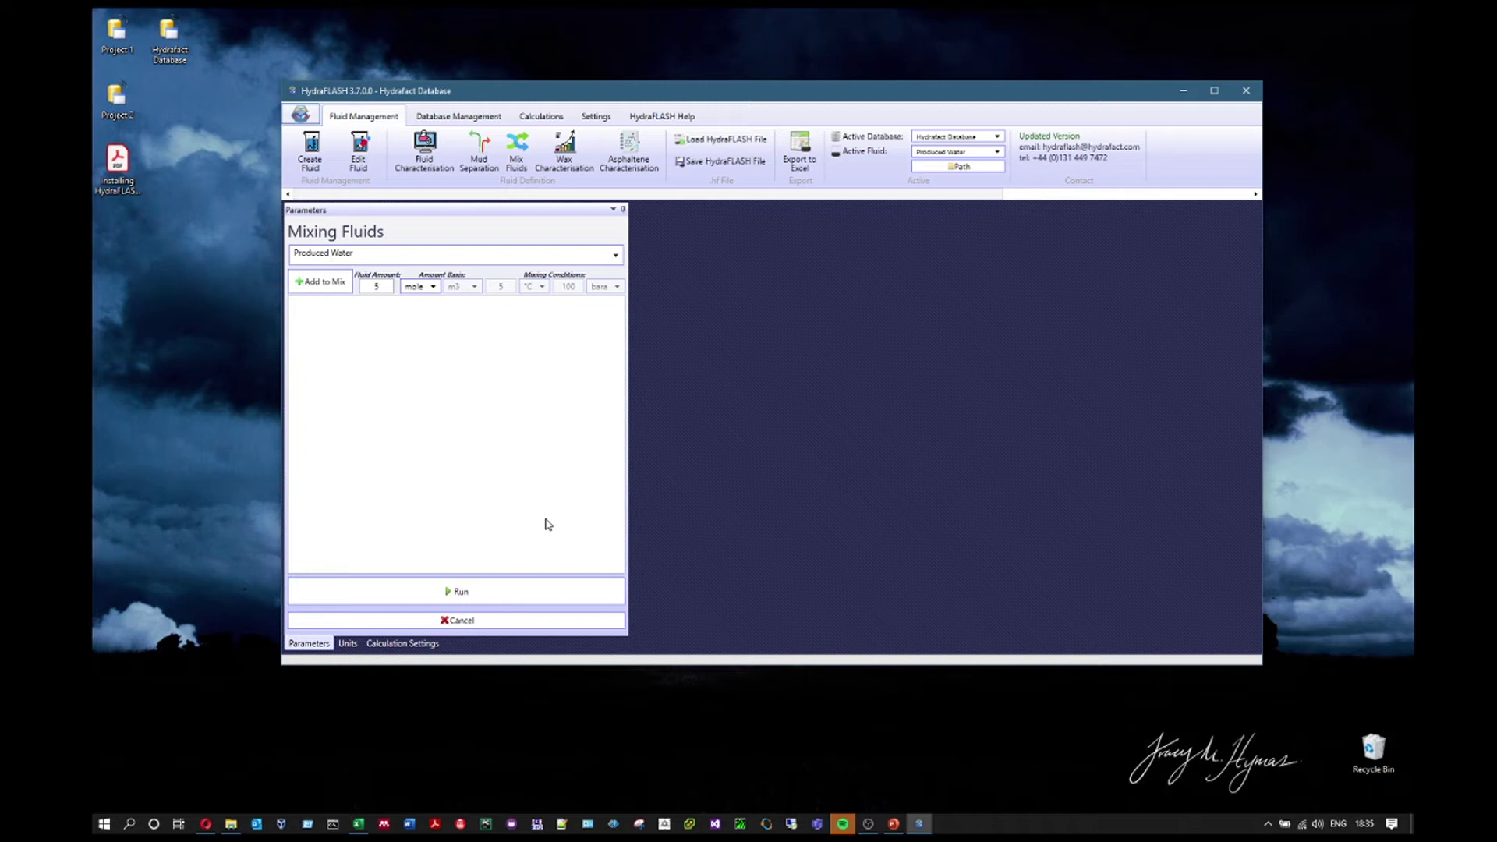
# Compare the fluids offered for mixing with the active database and active fluid selections.
pyautogui.click(607, 259)
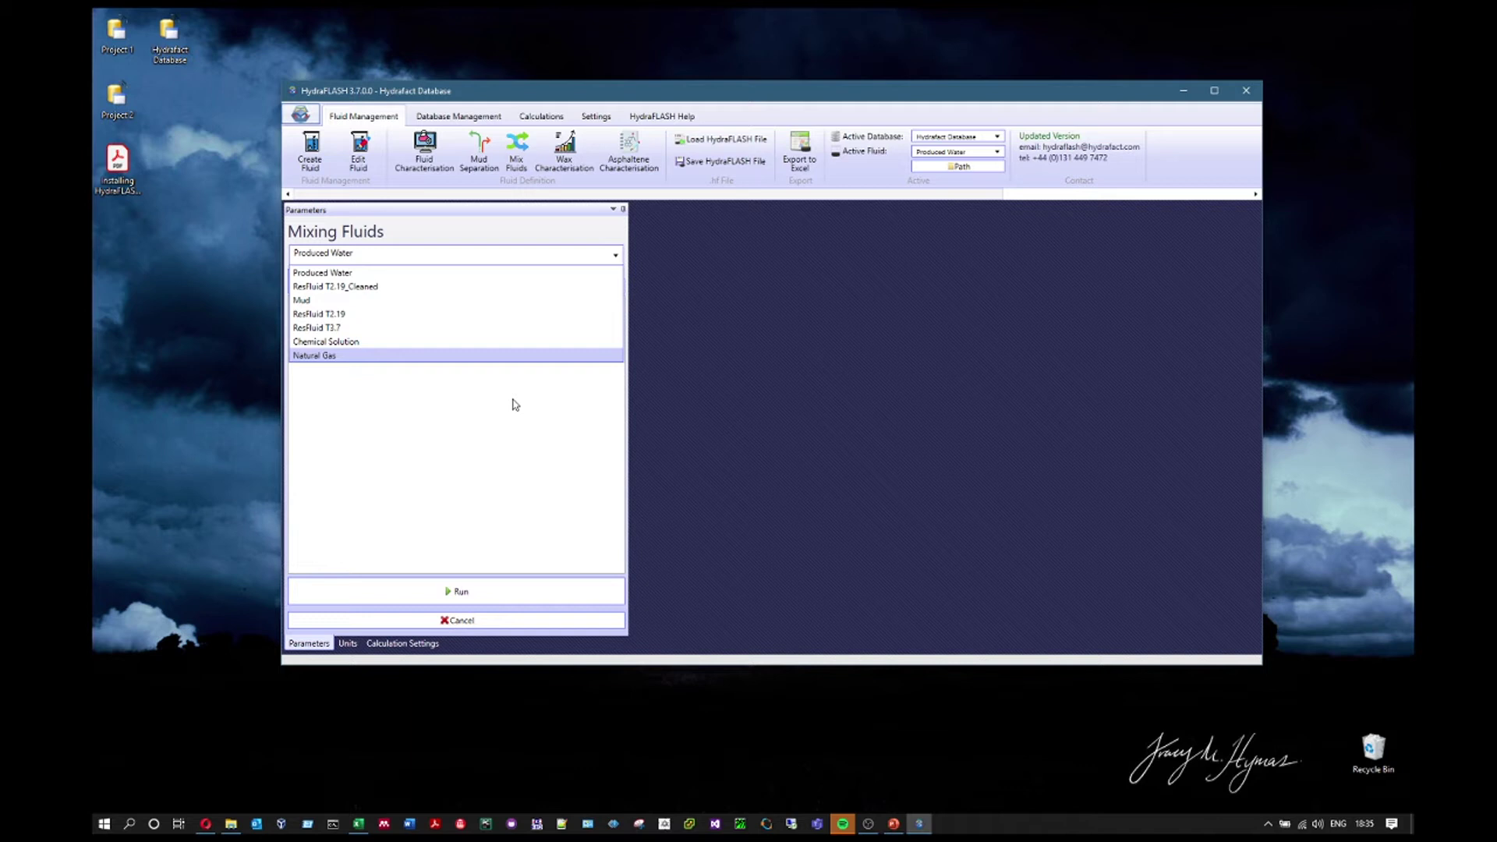
pyautogui.click(981, 142)
pyautogui.click(981, 142)
pyautogui.click(946, 160)
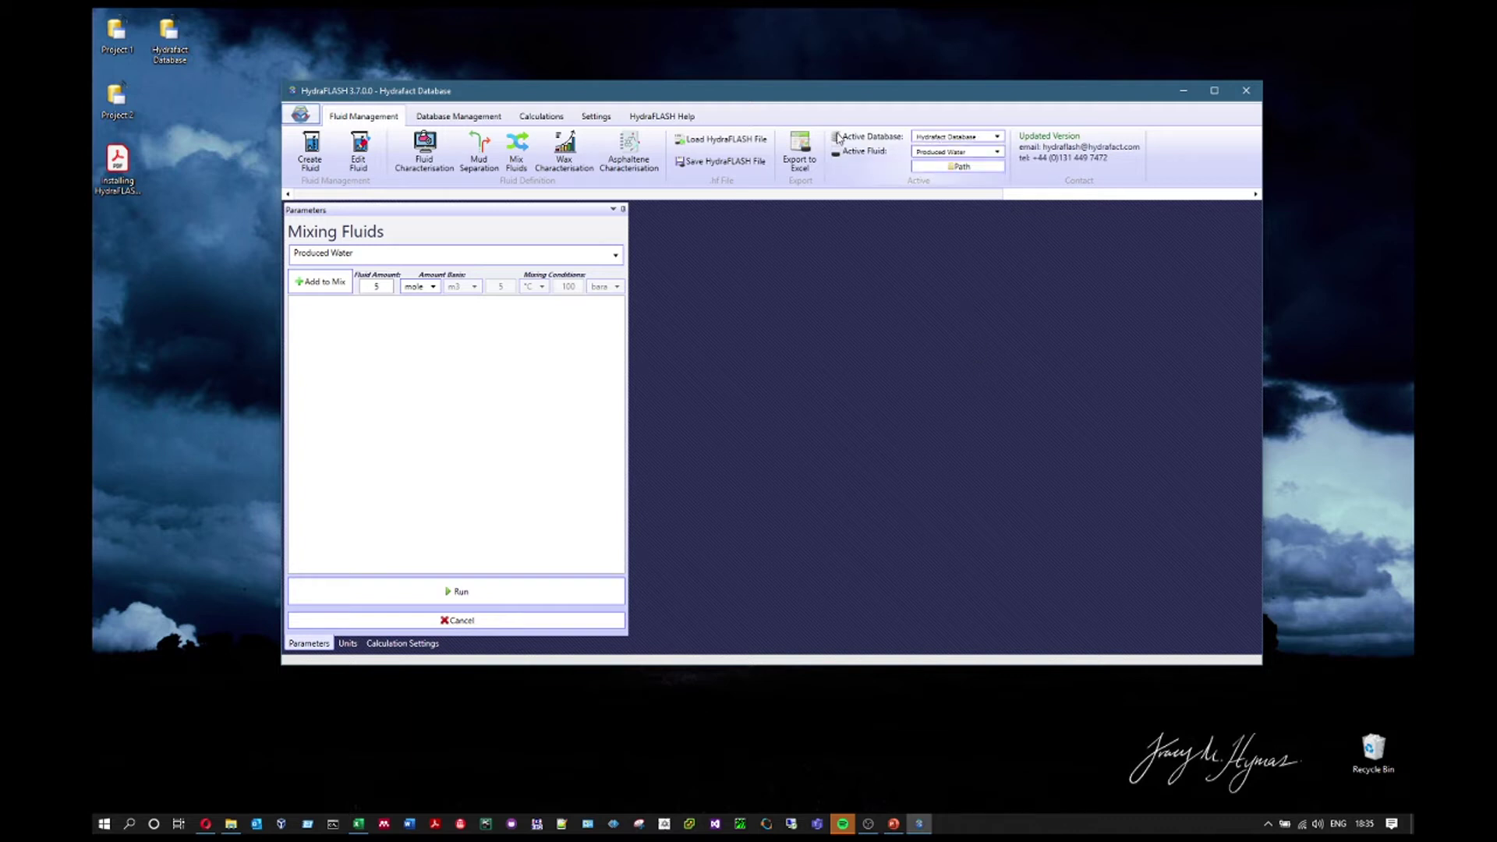
pyautogui.click(399, 260)
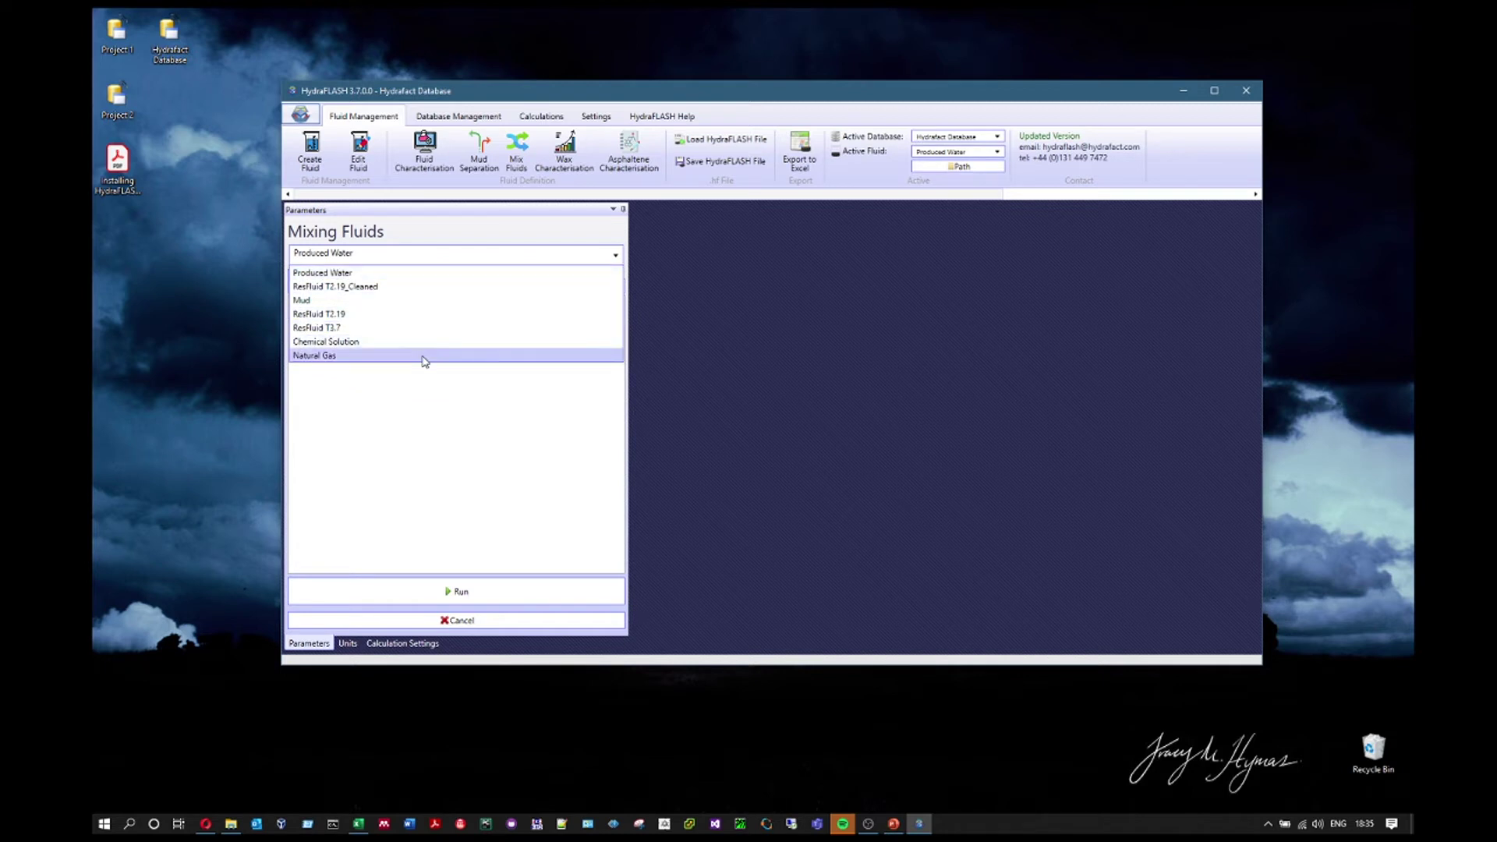
pyautogui.click(462, 444)
# Switch the active database to Project 2 and try to open the Mix Fluids module there.
pyautogui.click(996, 137)
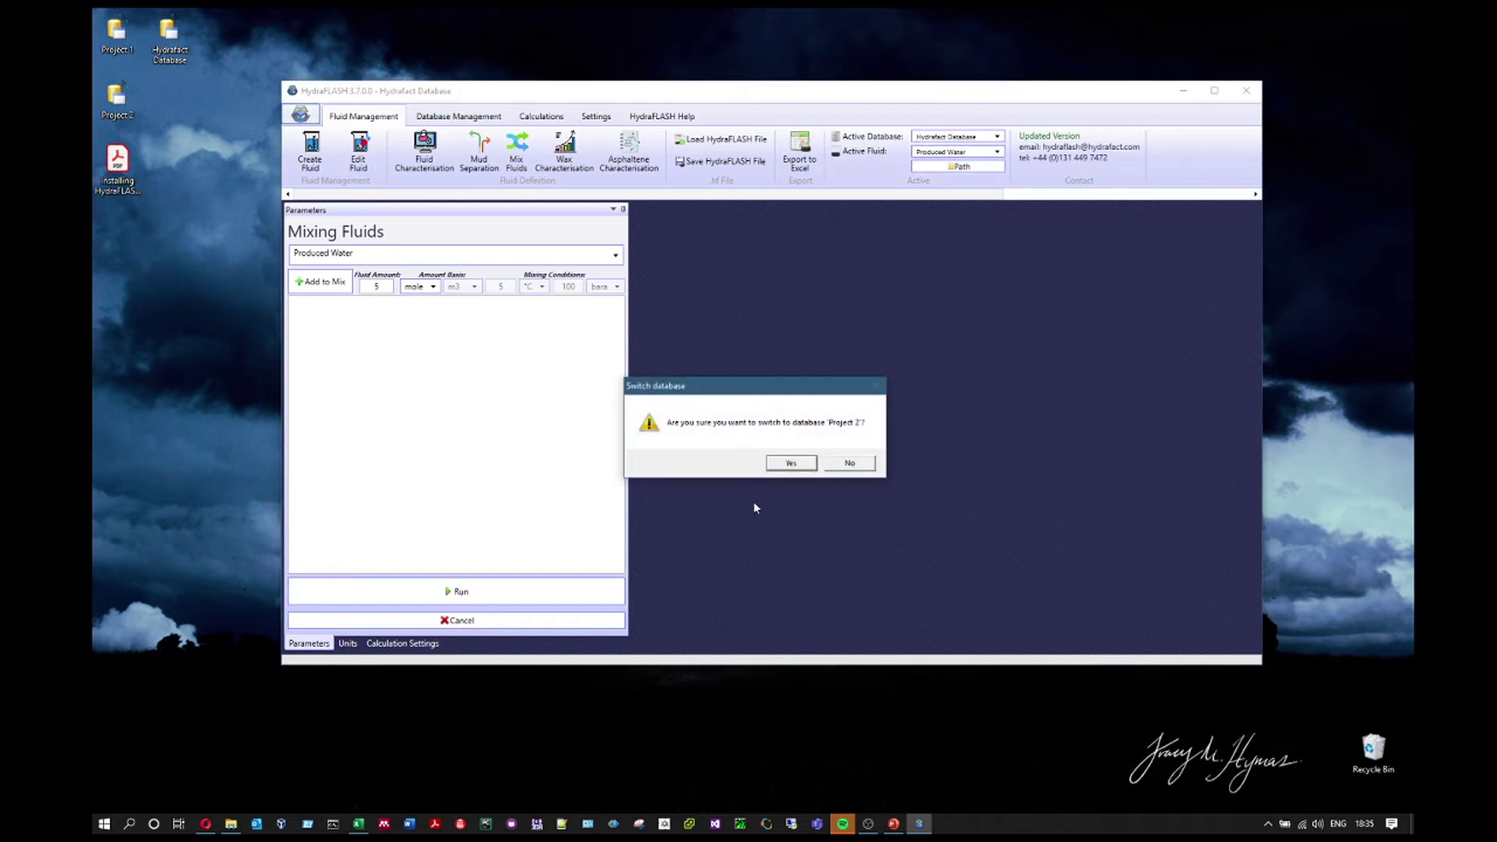
pyautogui.click(792, 462)
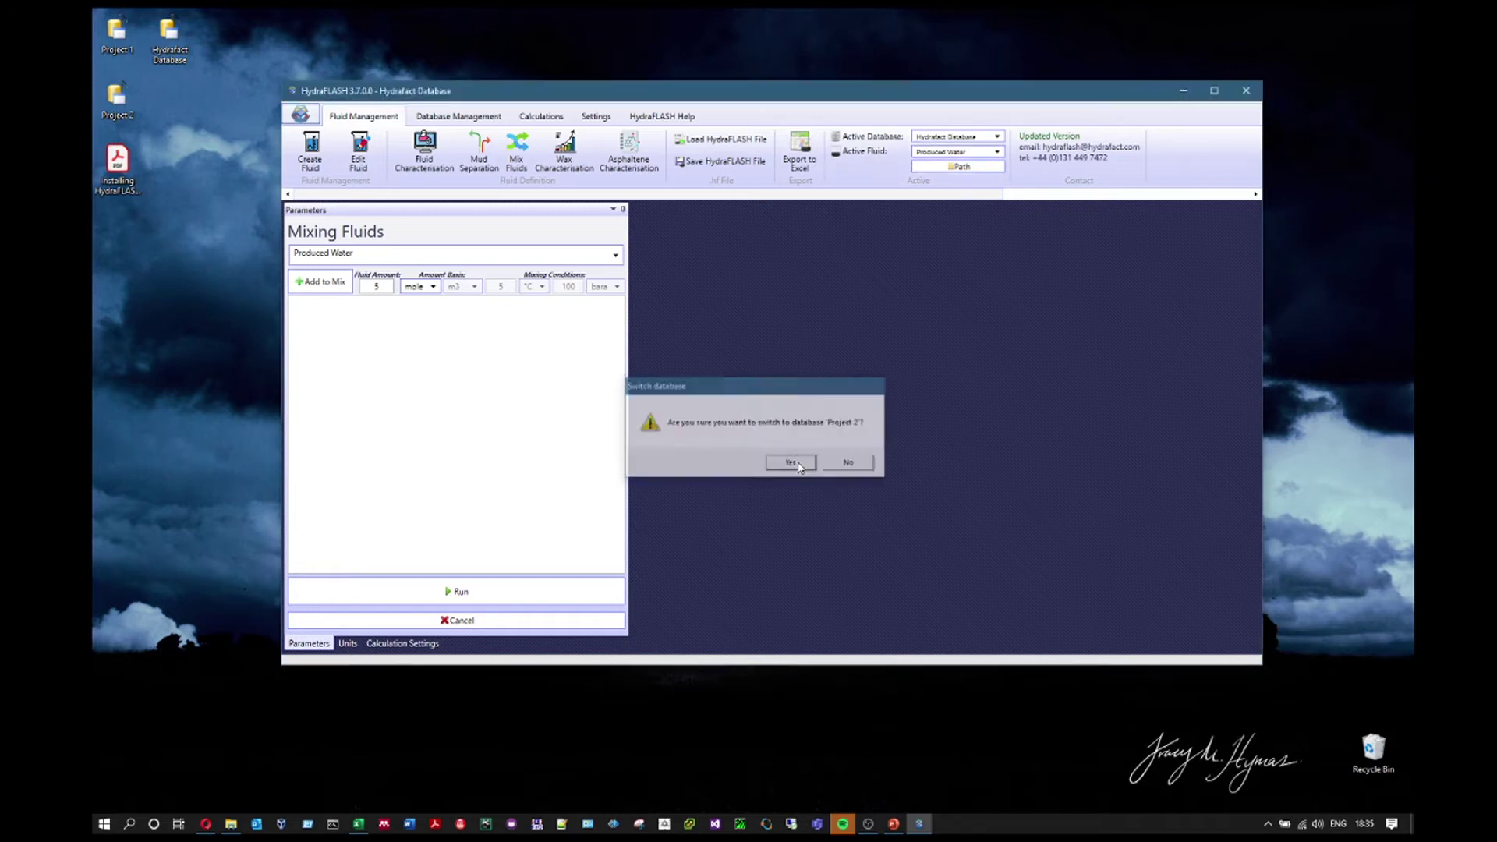
pyautogui.click(862, 463)
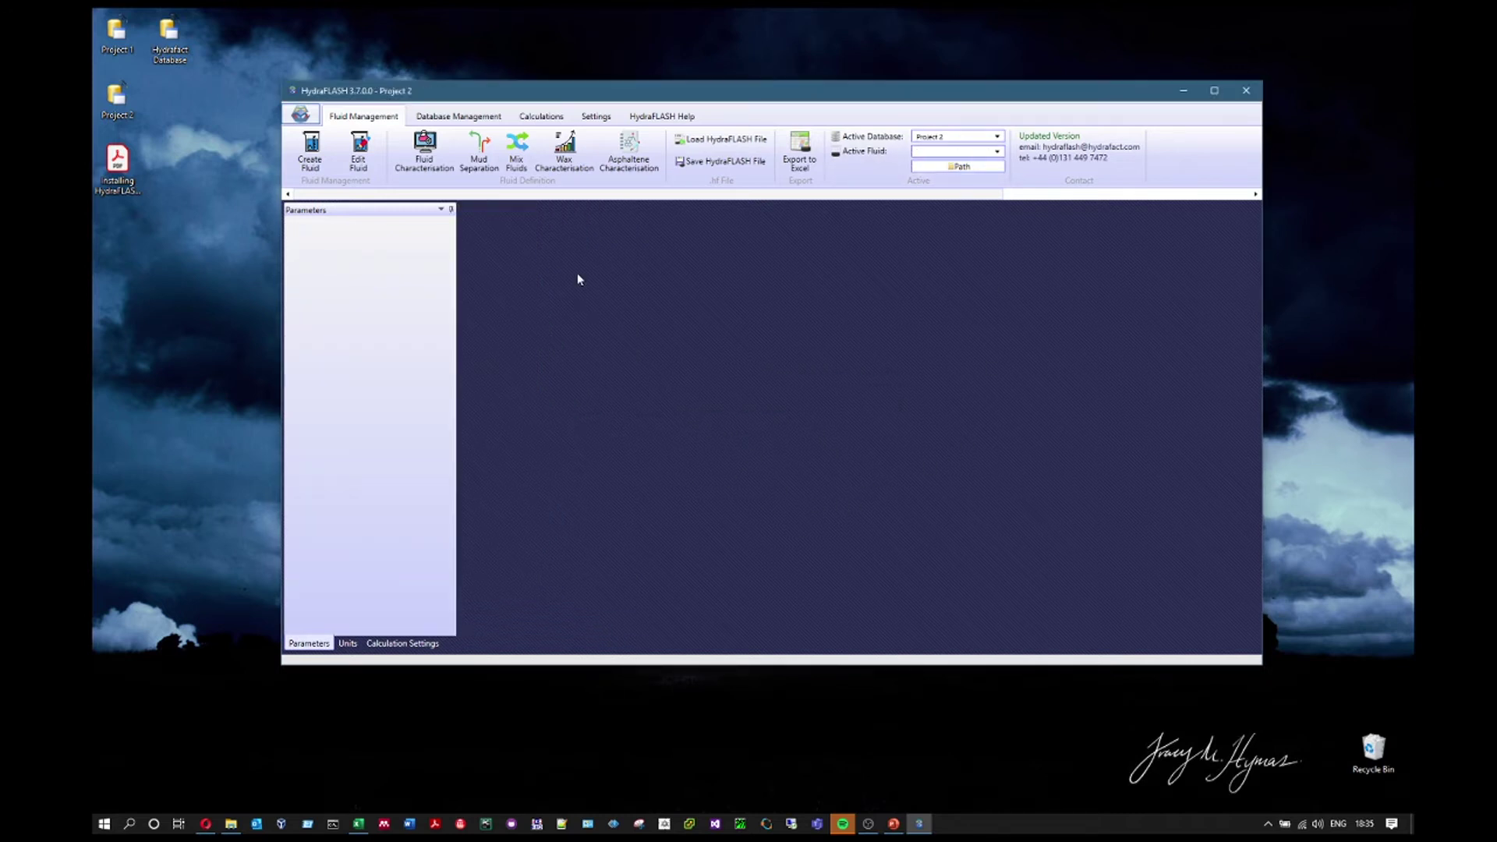
pyautogui.click(525, 148)
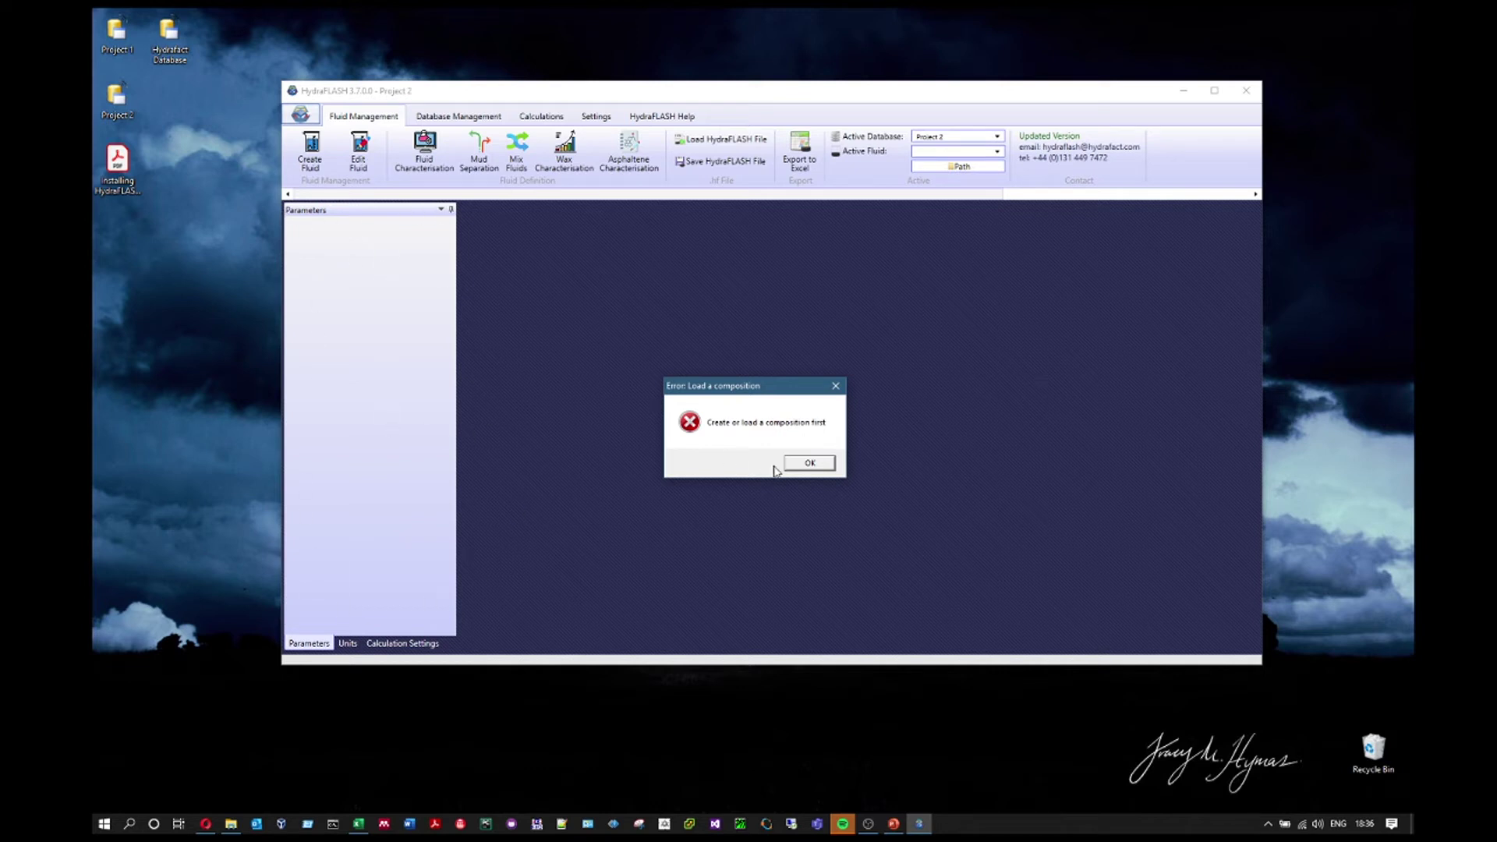
pyautogui.click(811, 465)
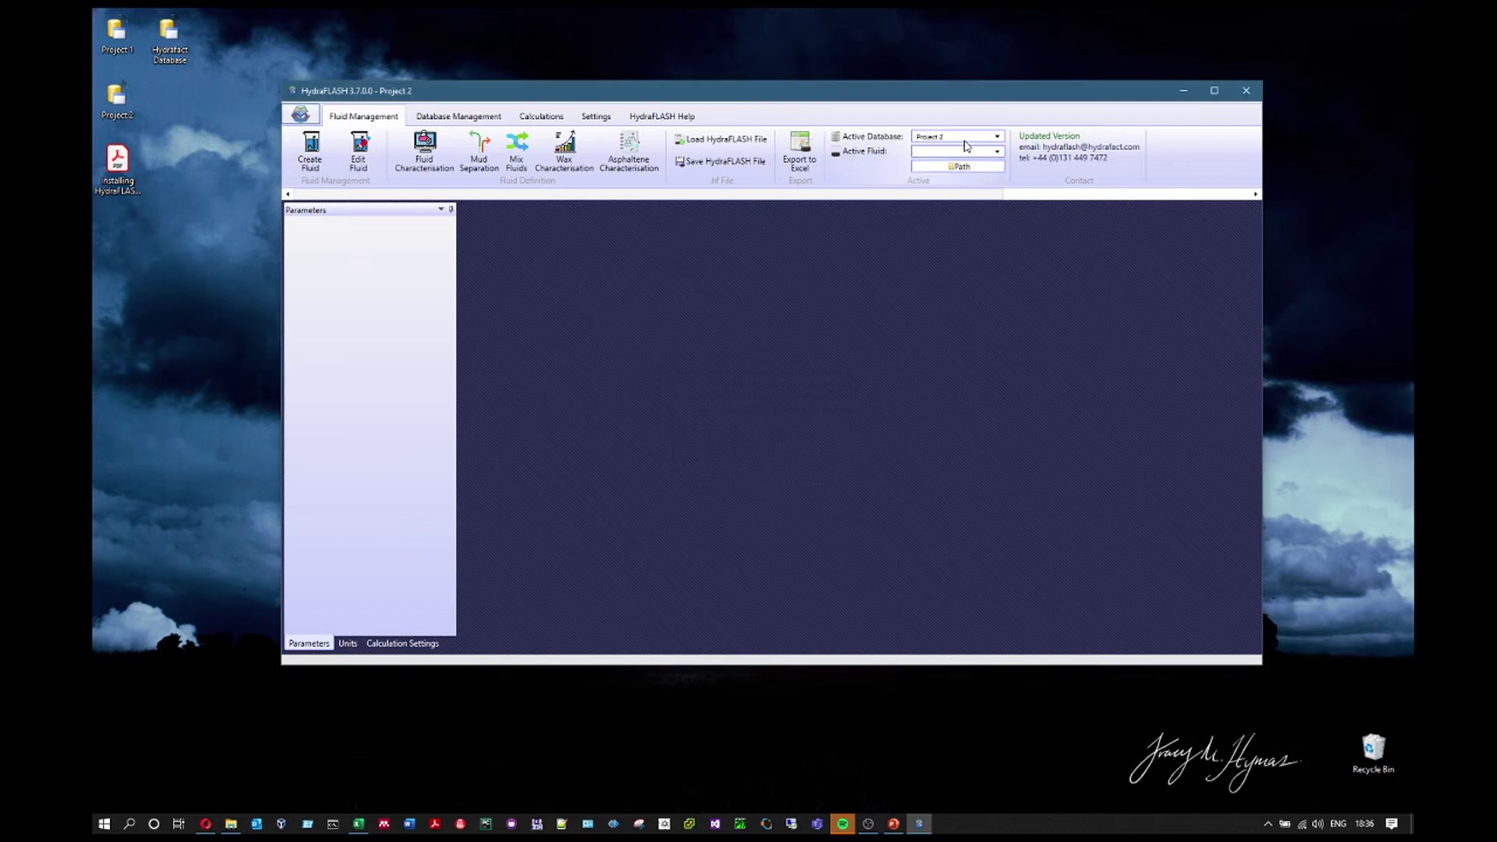
# Create a fluid named Methane containing the compound Methane and save it to the active database.
pyautogui.click(311, 150)
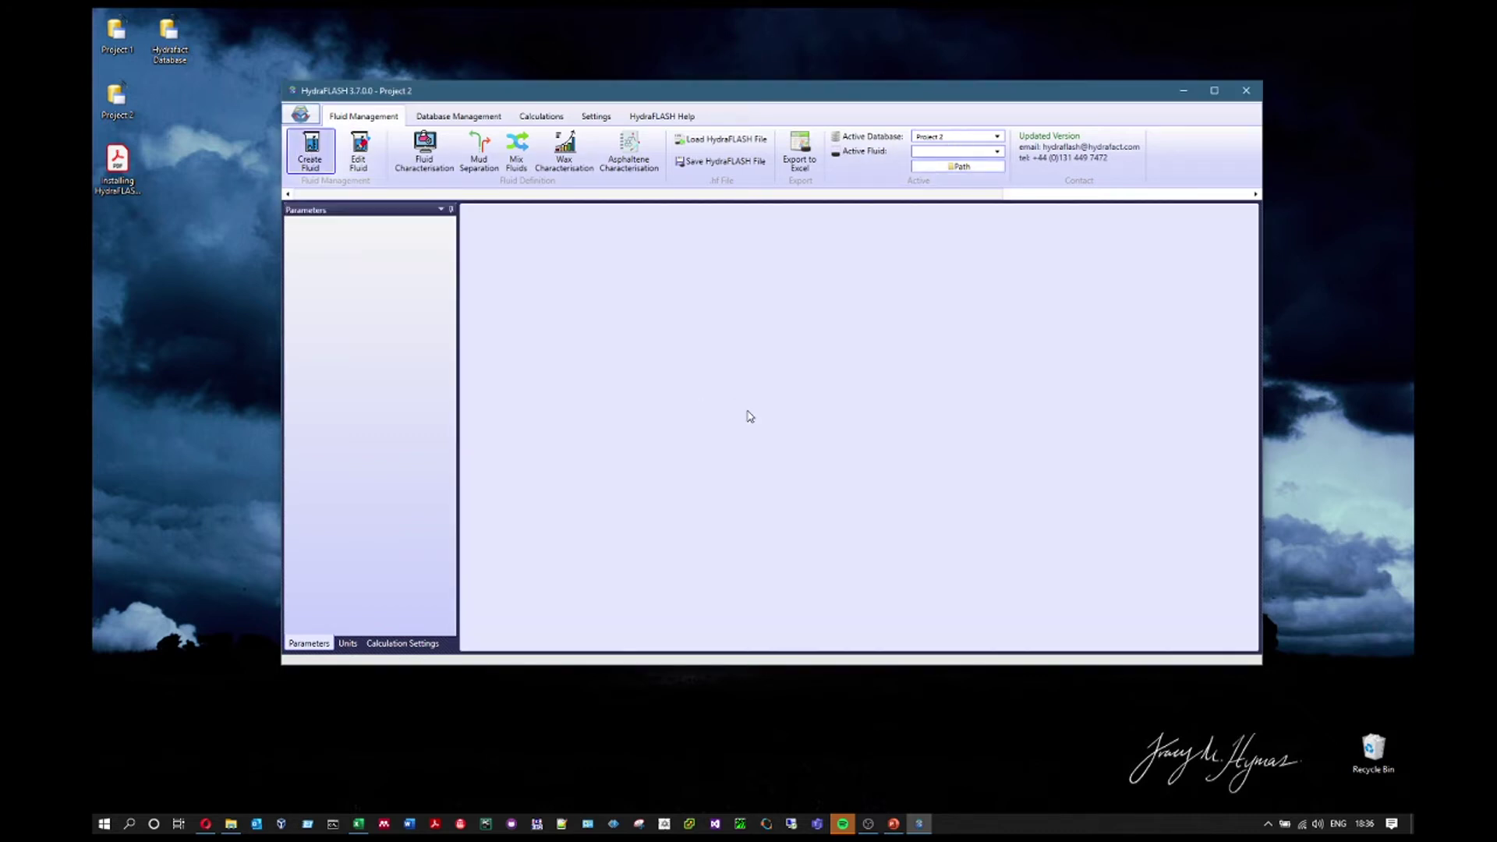
pyautogui.click(539, 288)
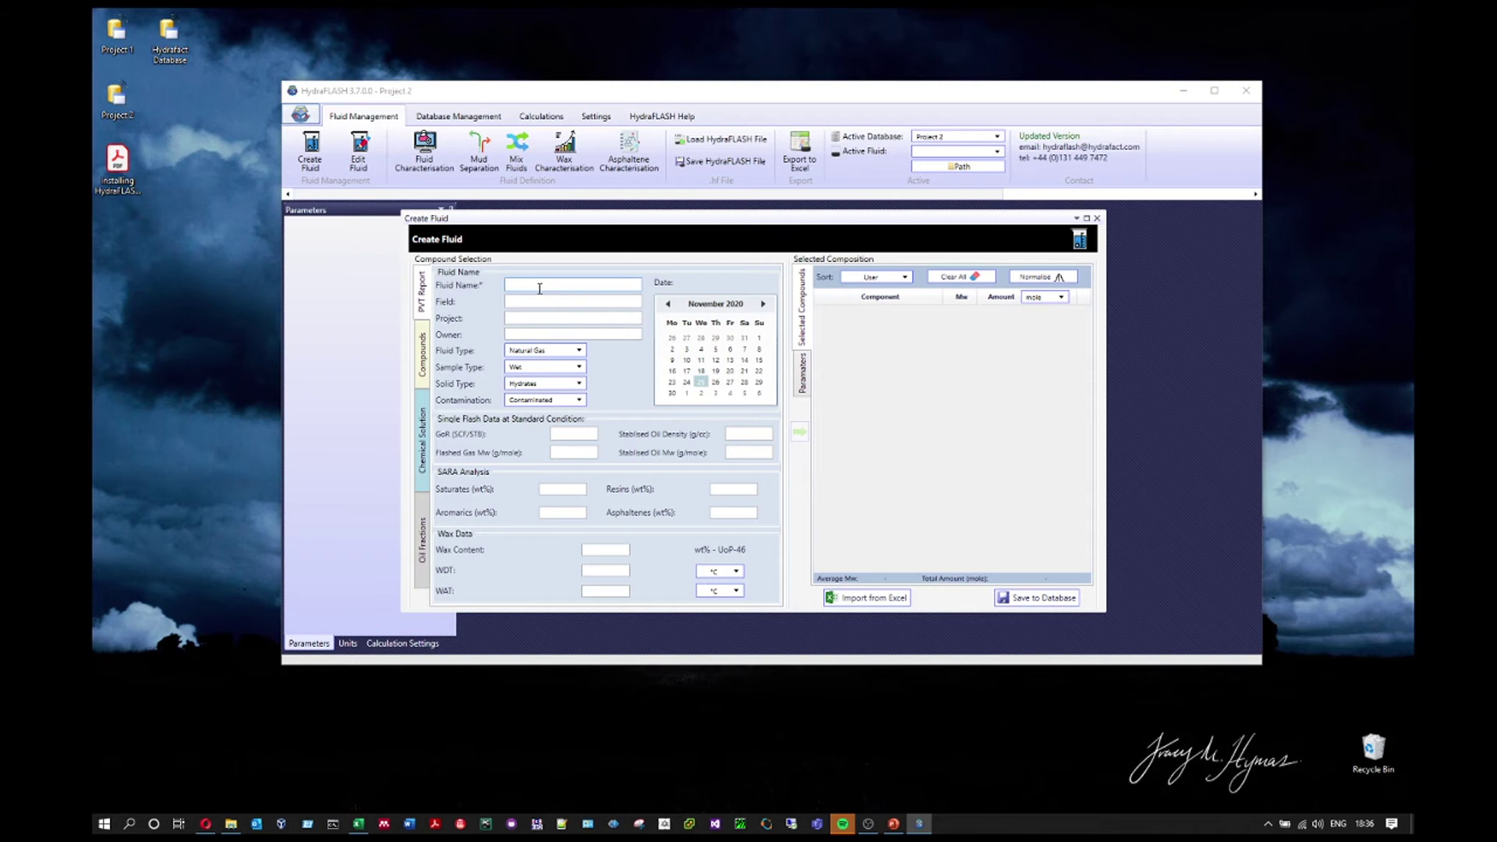
pyautogui.write('Methane')
pyautogui.click(427, 364)
pyautogui.doubleClick(472, 312)
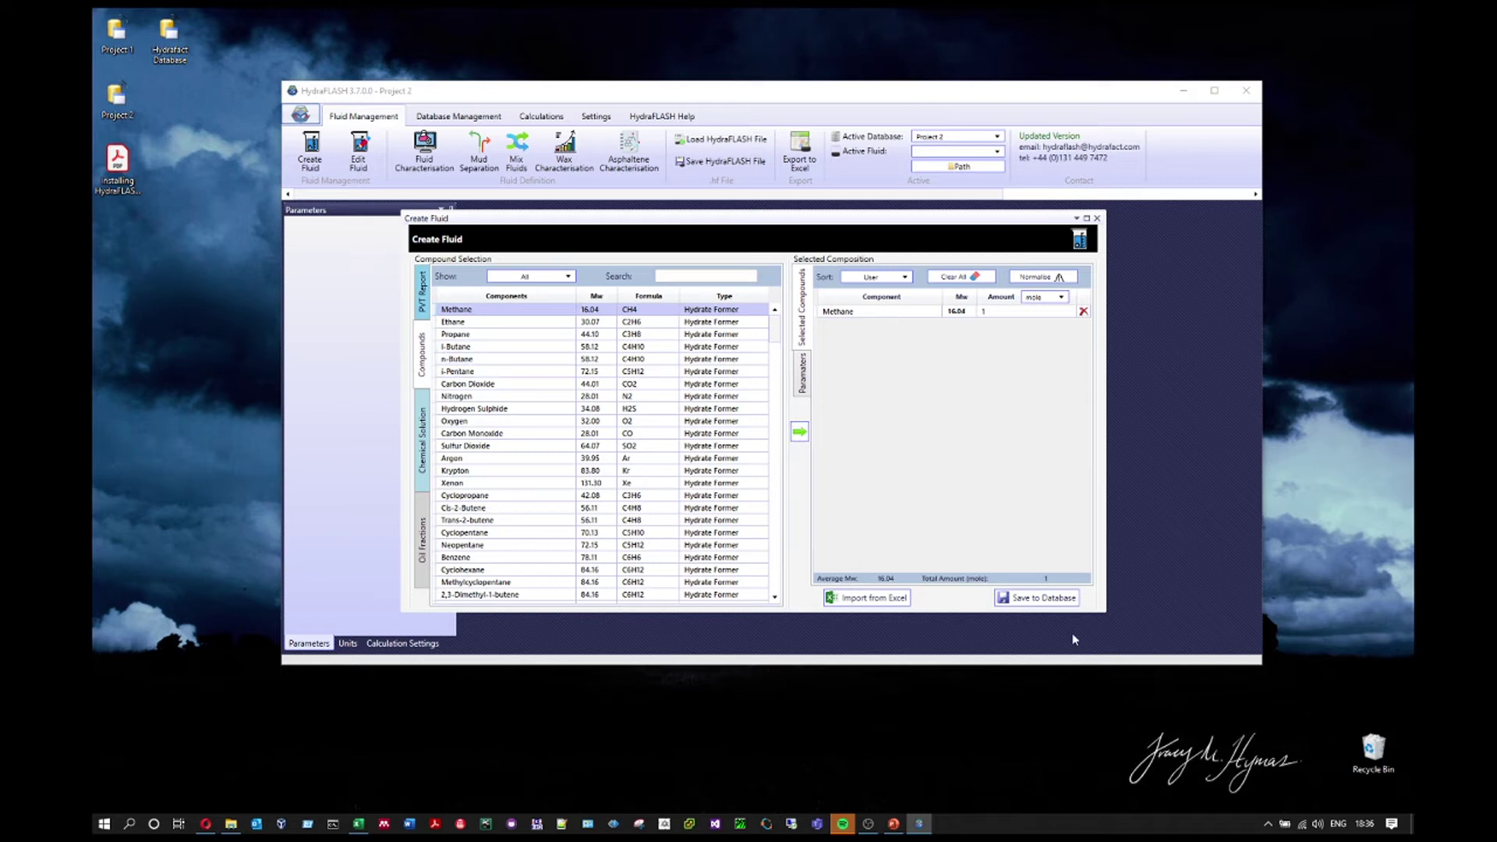
pyautogui.click(1049, 599)
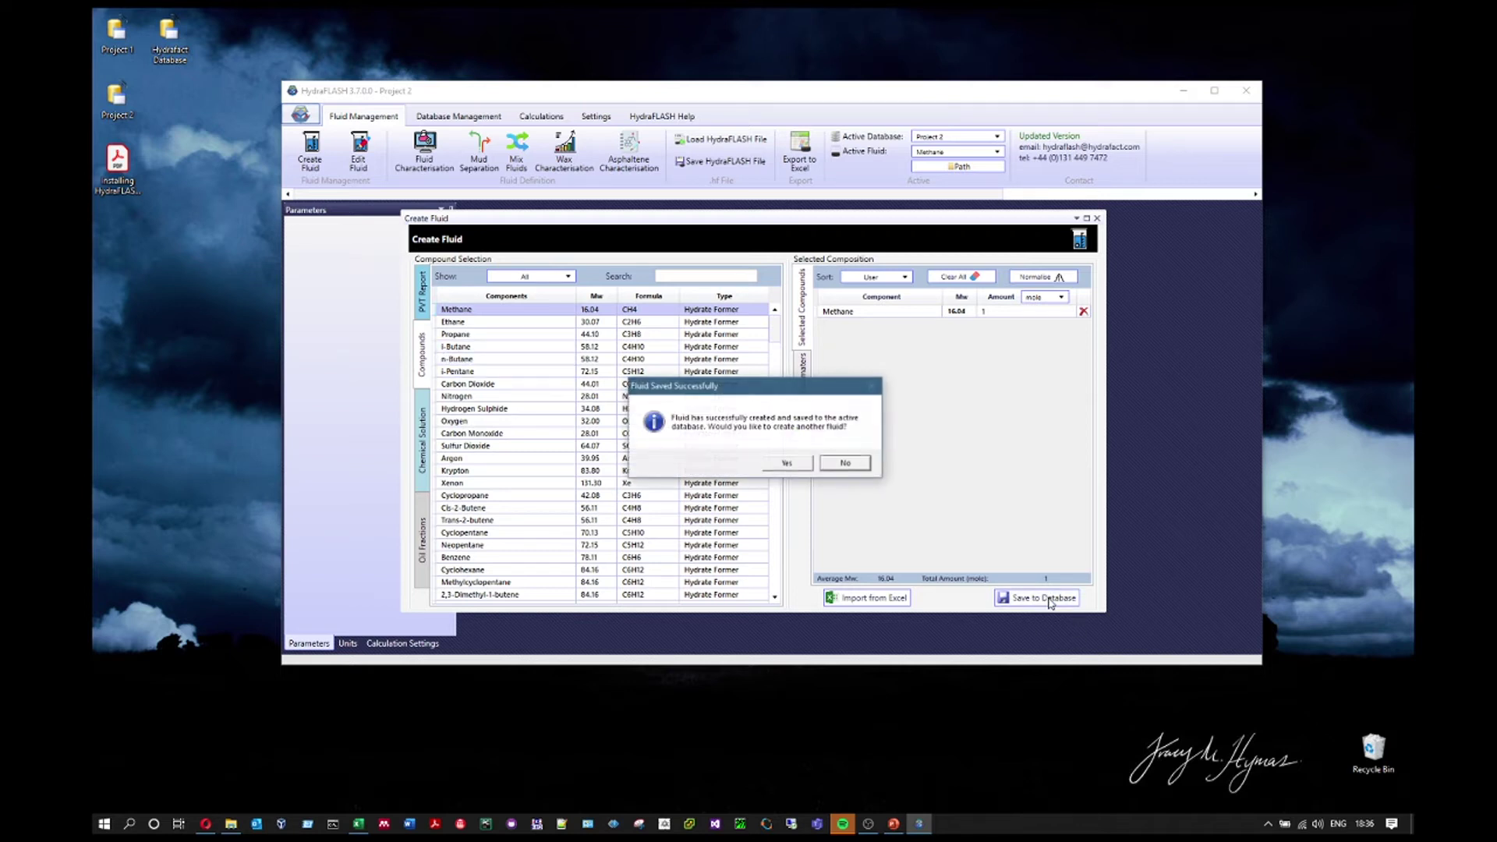
pyautogui.click(845, 463)
# Open Mix Fluids for the Project 2 database and check which fluids it offers.
pyautogui.click(516, 150)
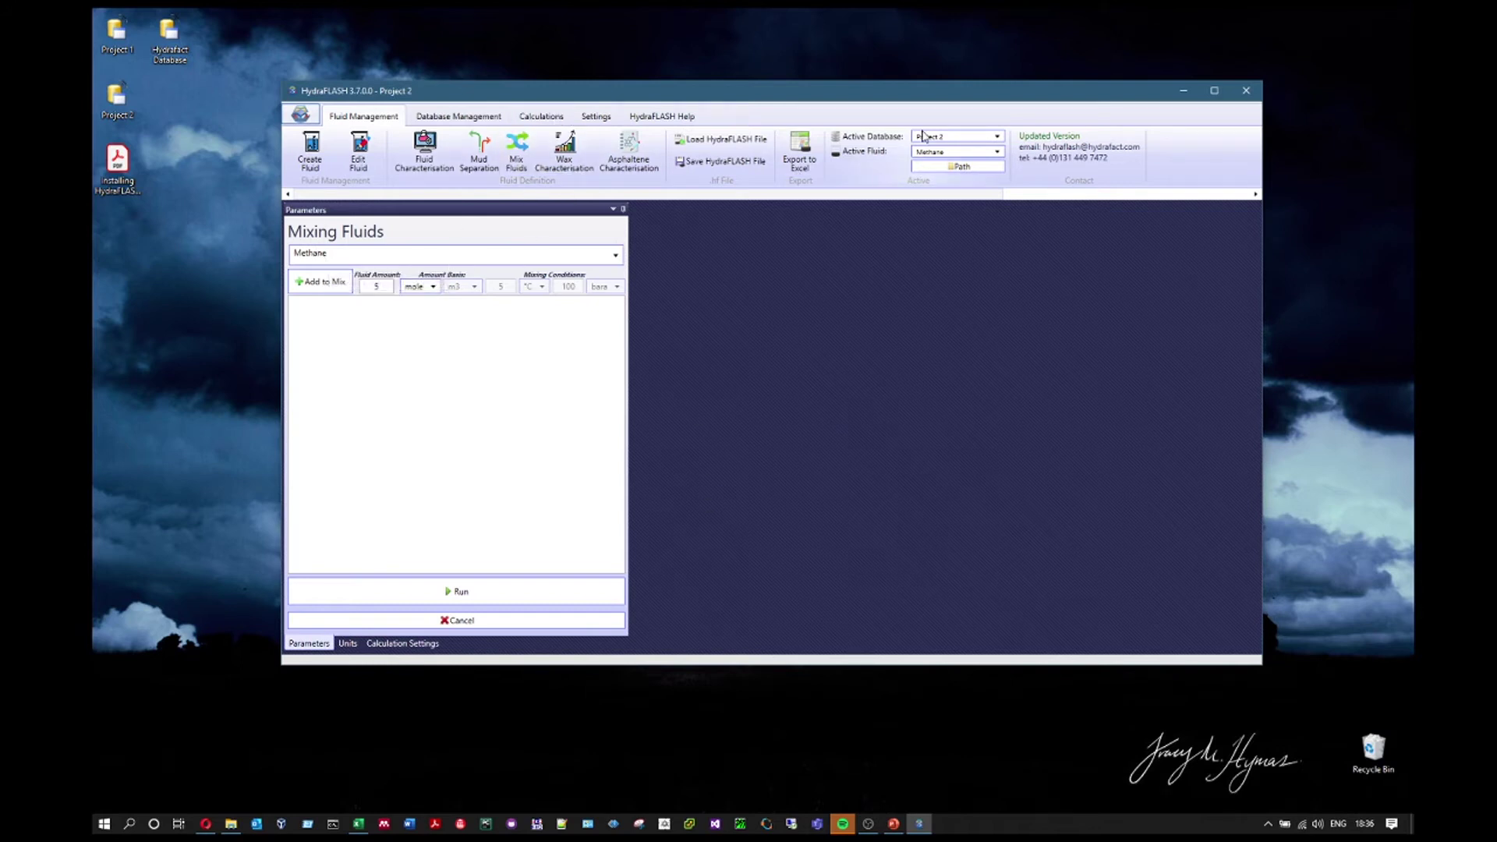
pyautogui.click(960, 155)
pyautogui.click(961, 163)
pyautogui.click(455, 260)
pyautogui.click(455, 263)
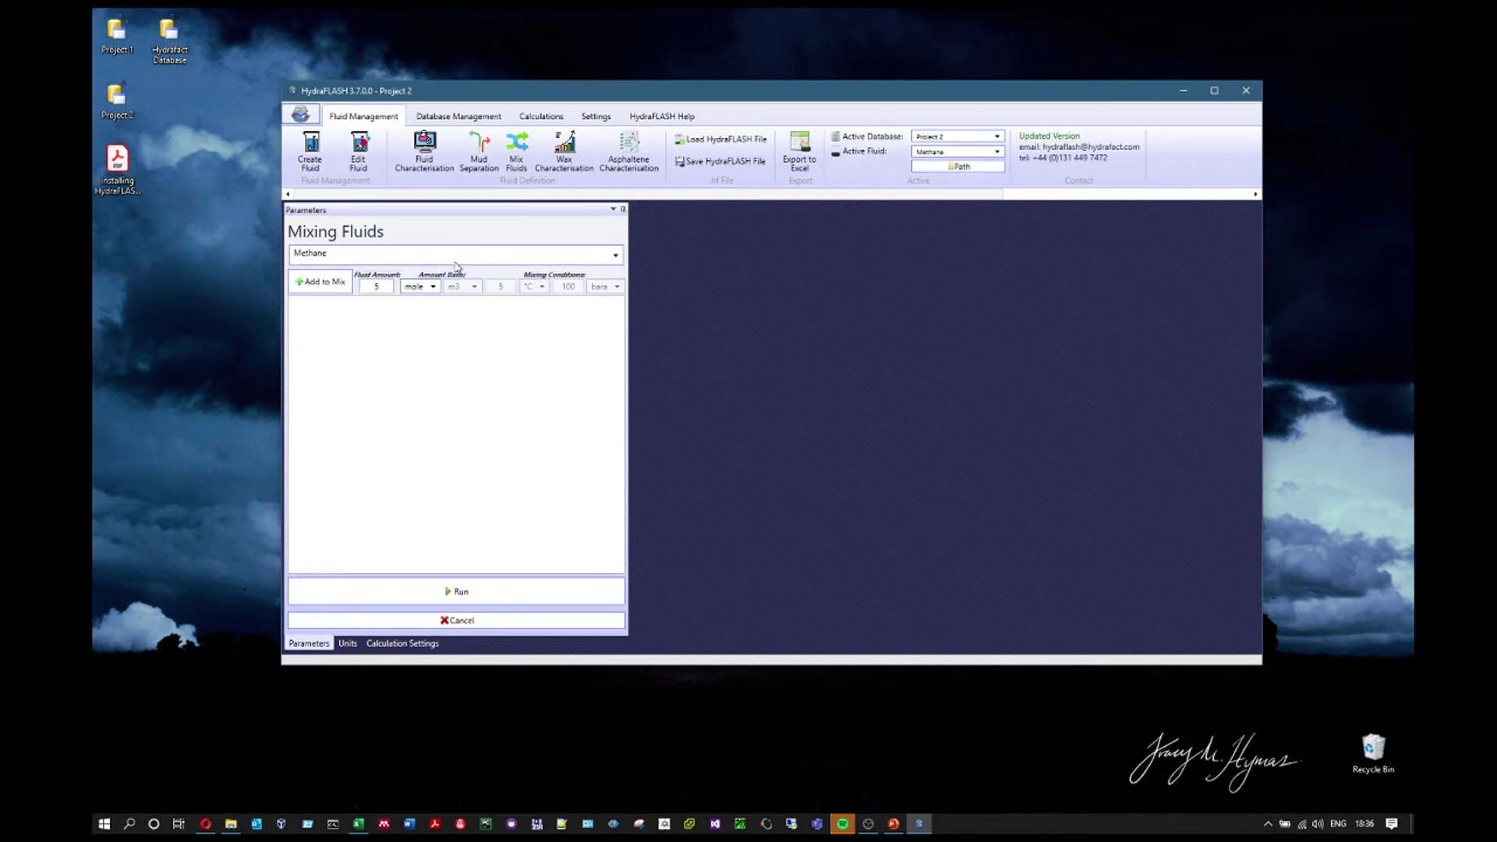
# Switch the active database back to Hydrafact Database and reopen the Mix Fluids module.
pyautogui.click(973, 137)
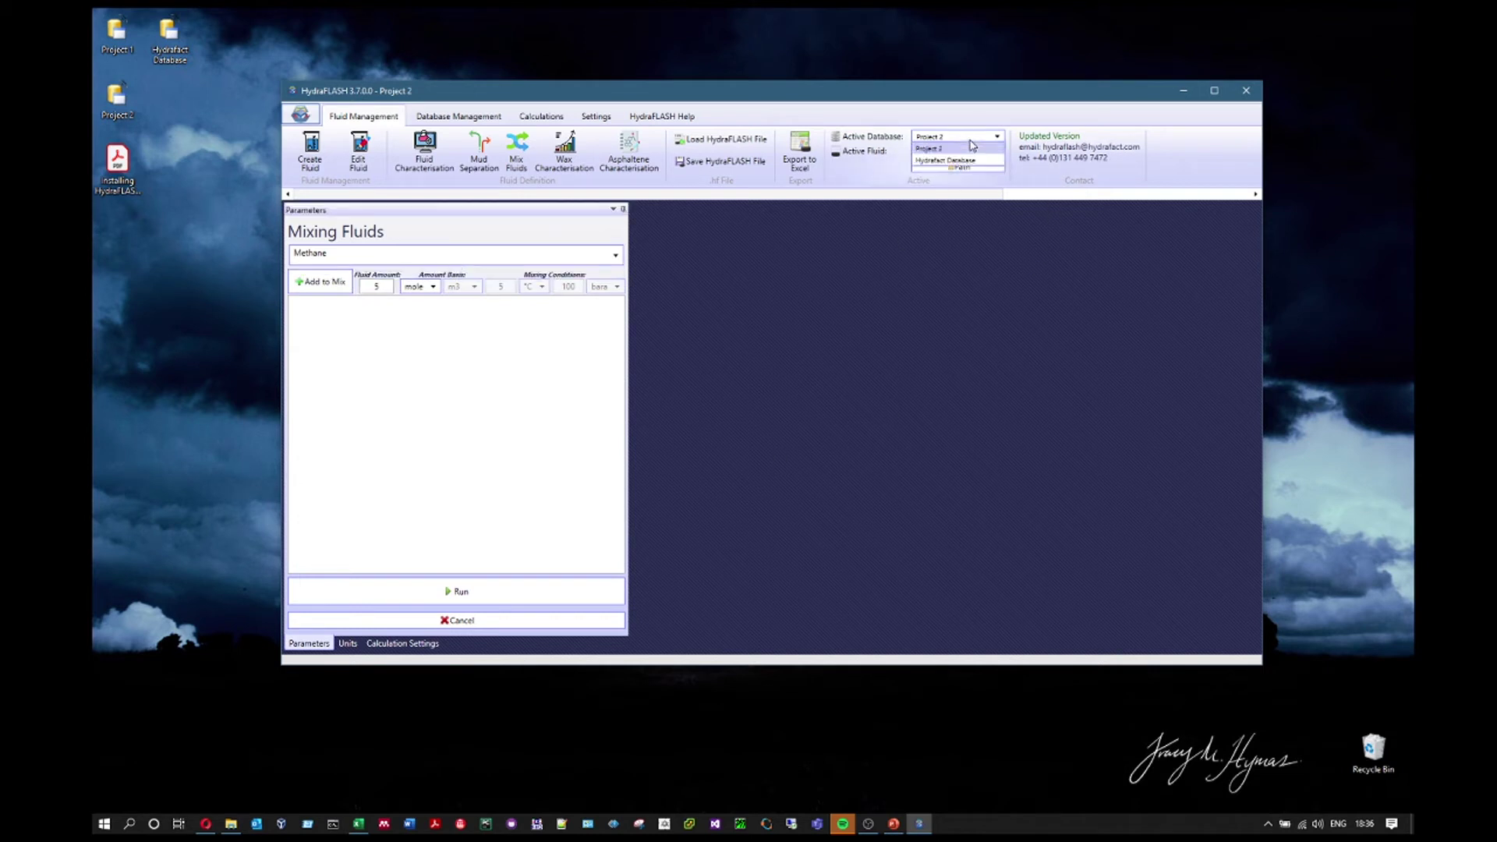
pyautogui.click(970, 161)
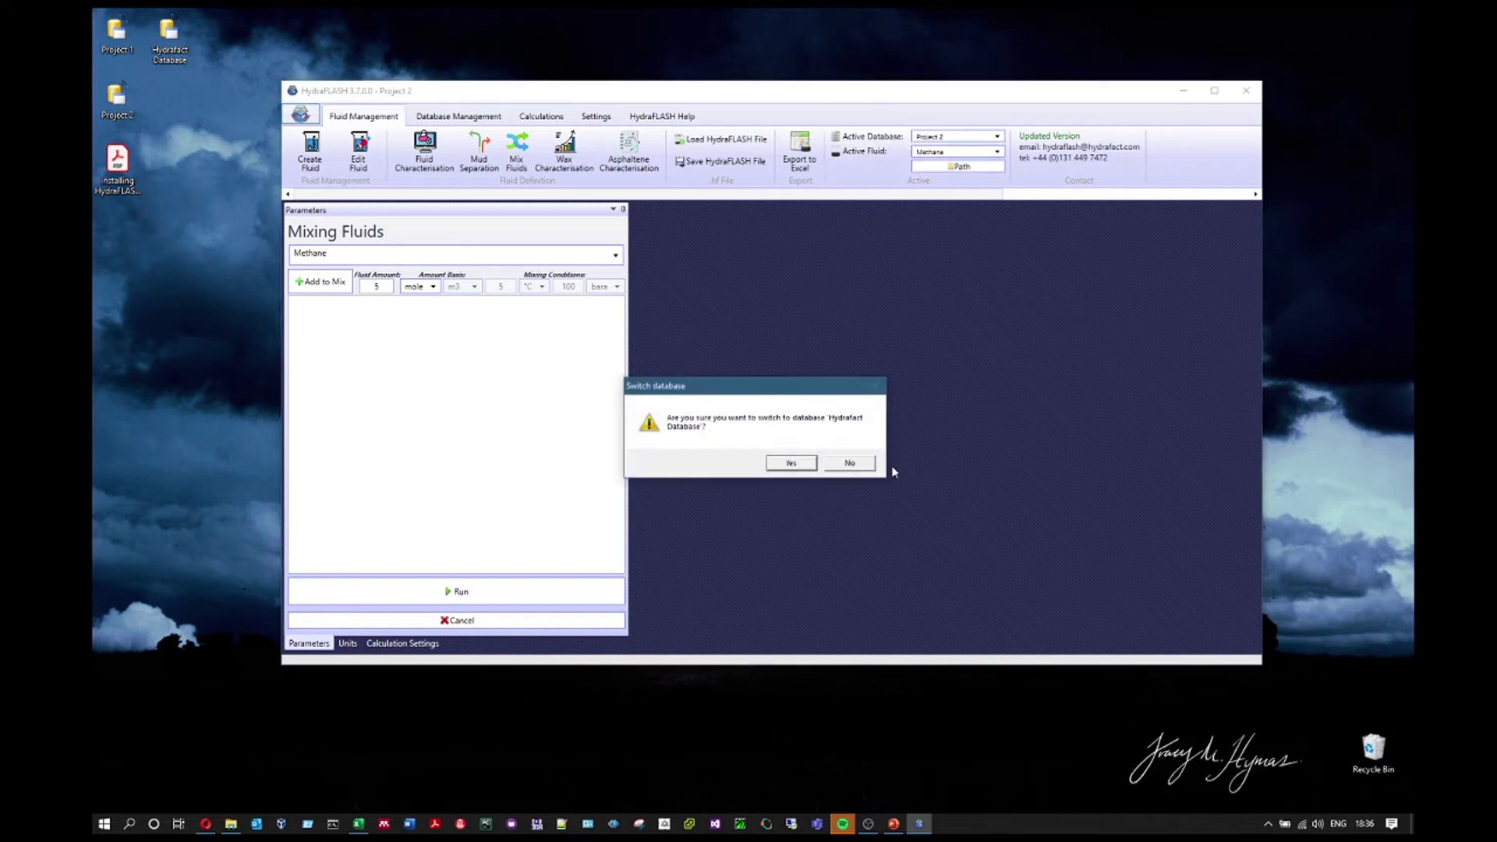
pyautogui.click(791, 463)
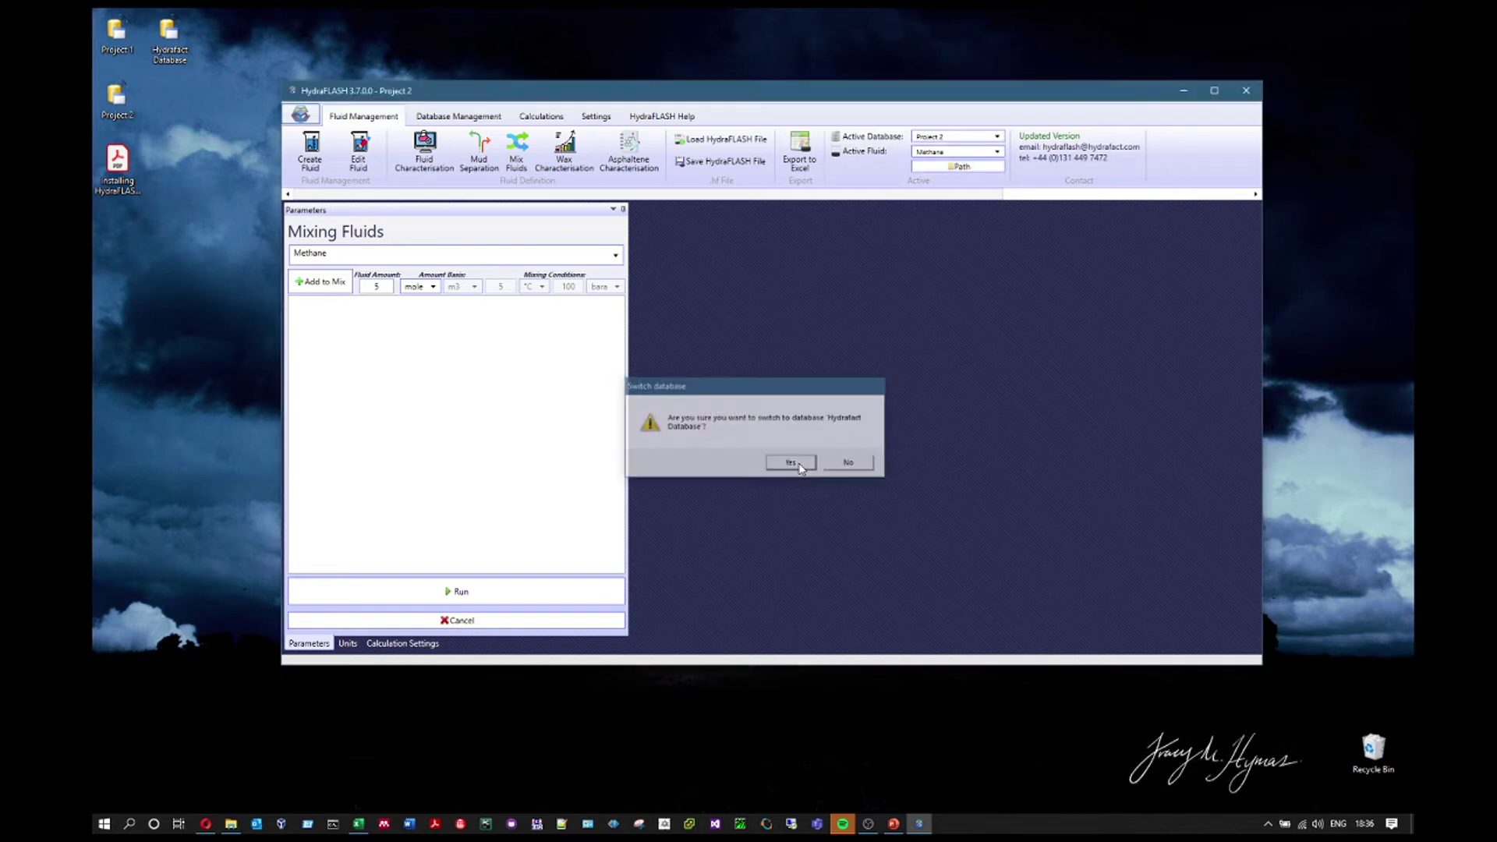
pyautogui.click(860, 466)
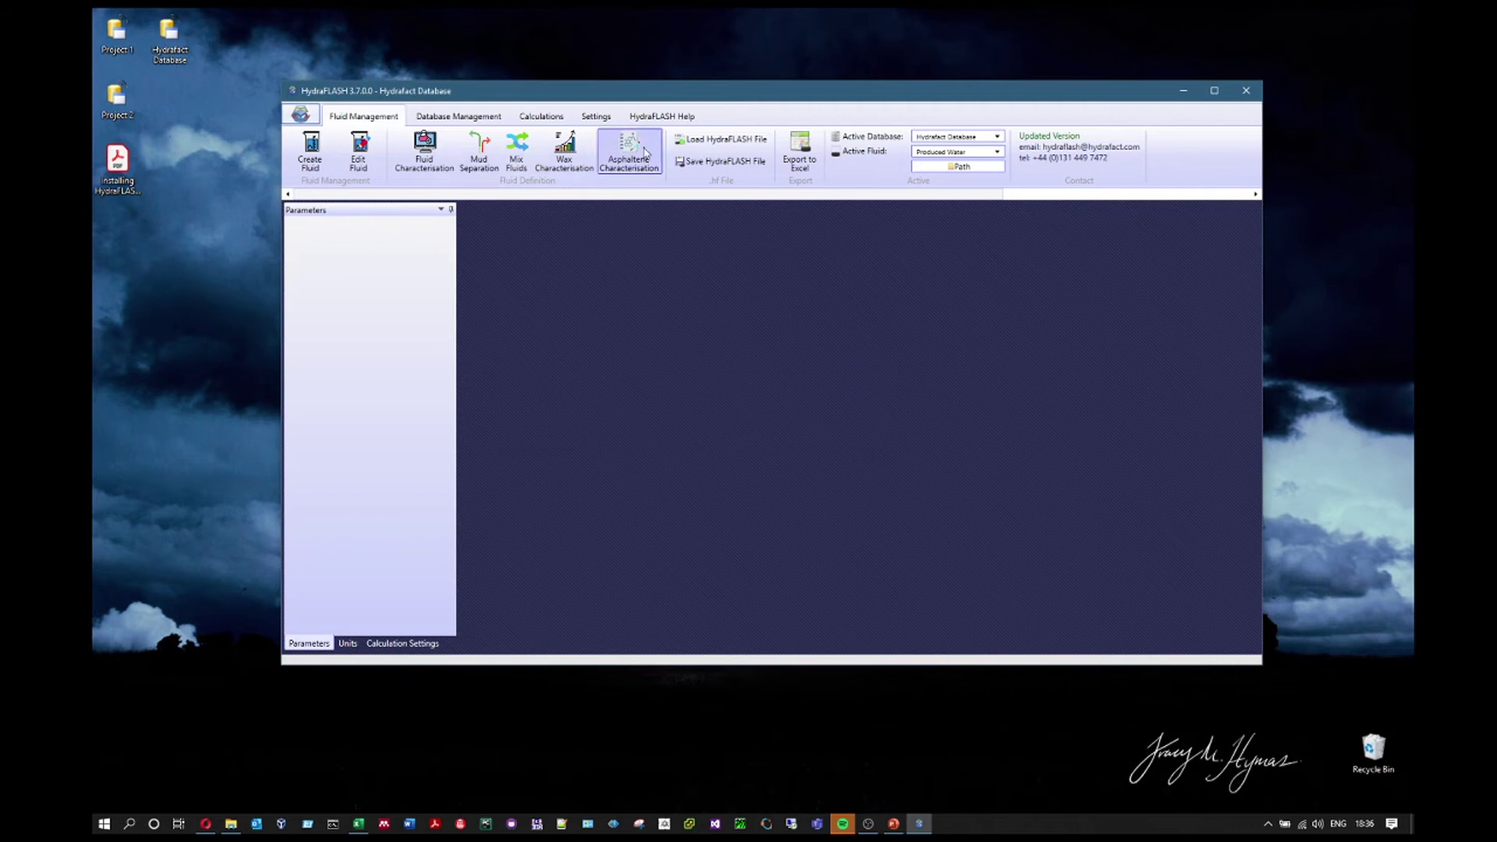
pyautogui.click(517, 148)
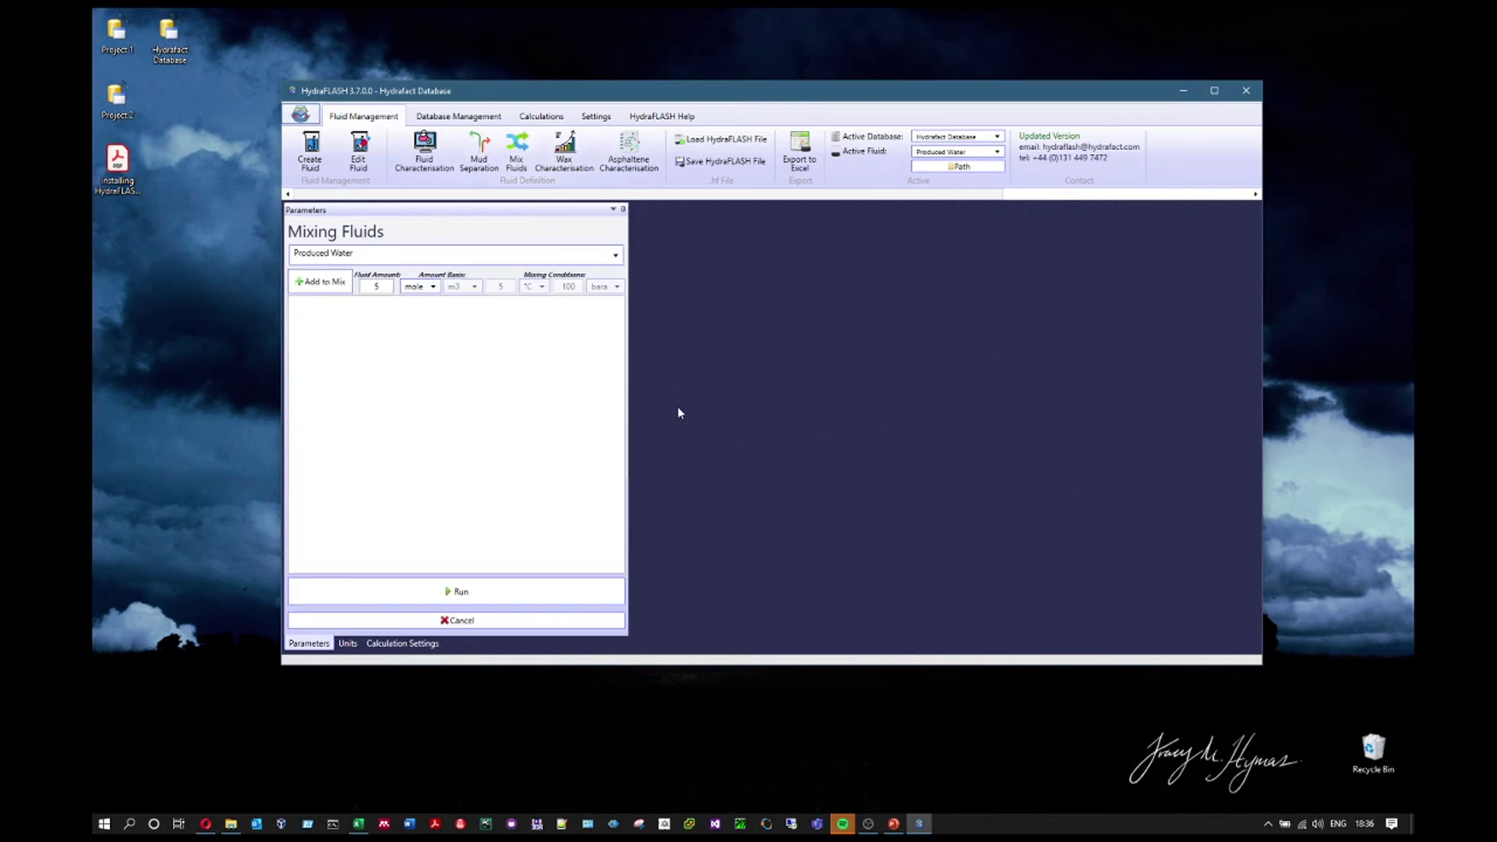
# Examine the fluids available for mixing and the units offered as amount basis.
pyautogui.click(414, 257)
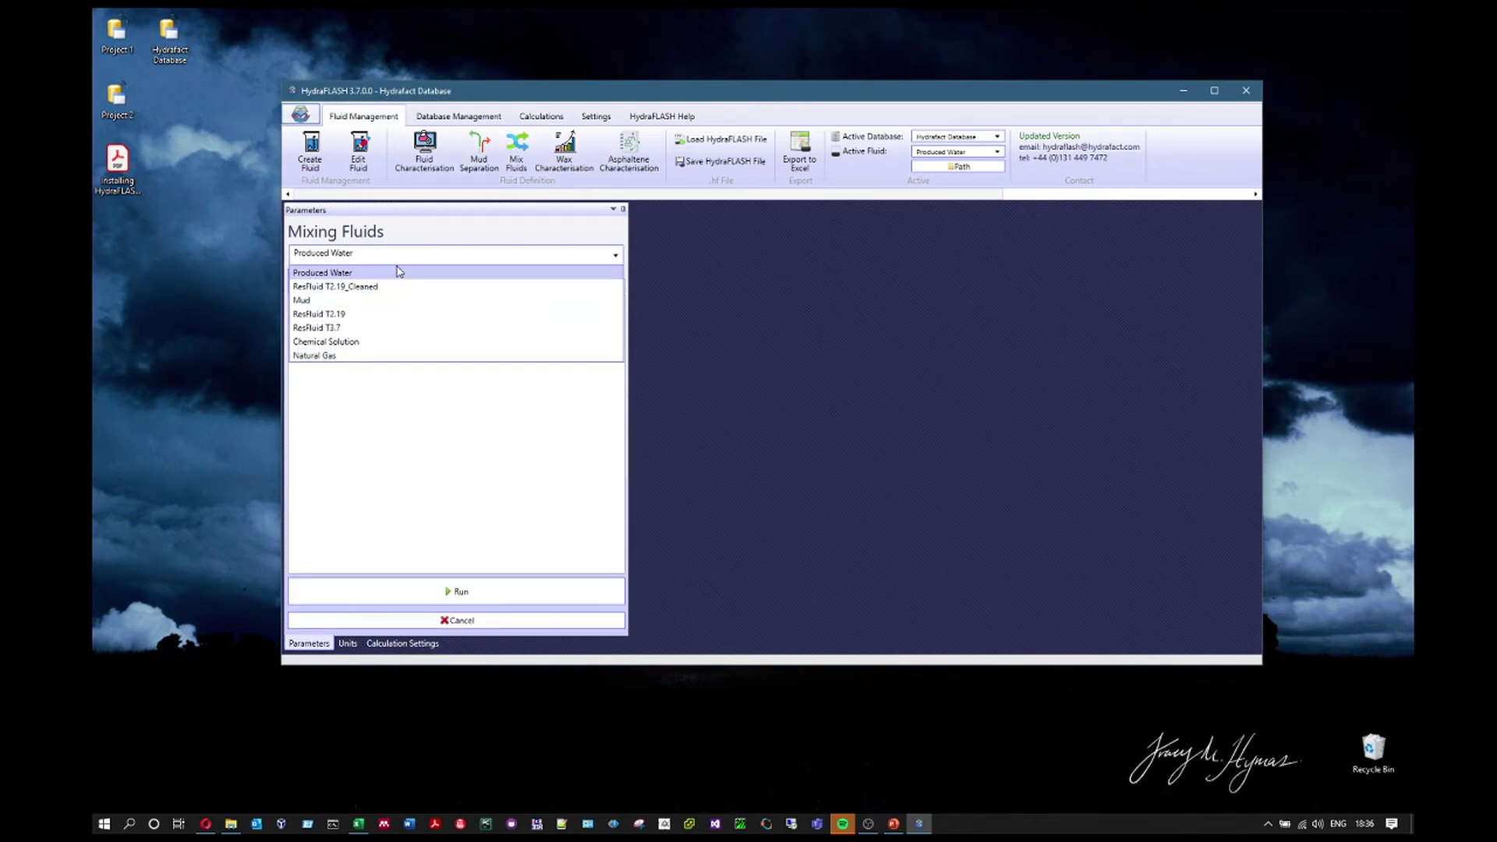
pyautogui.click(418, 422)
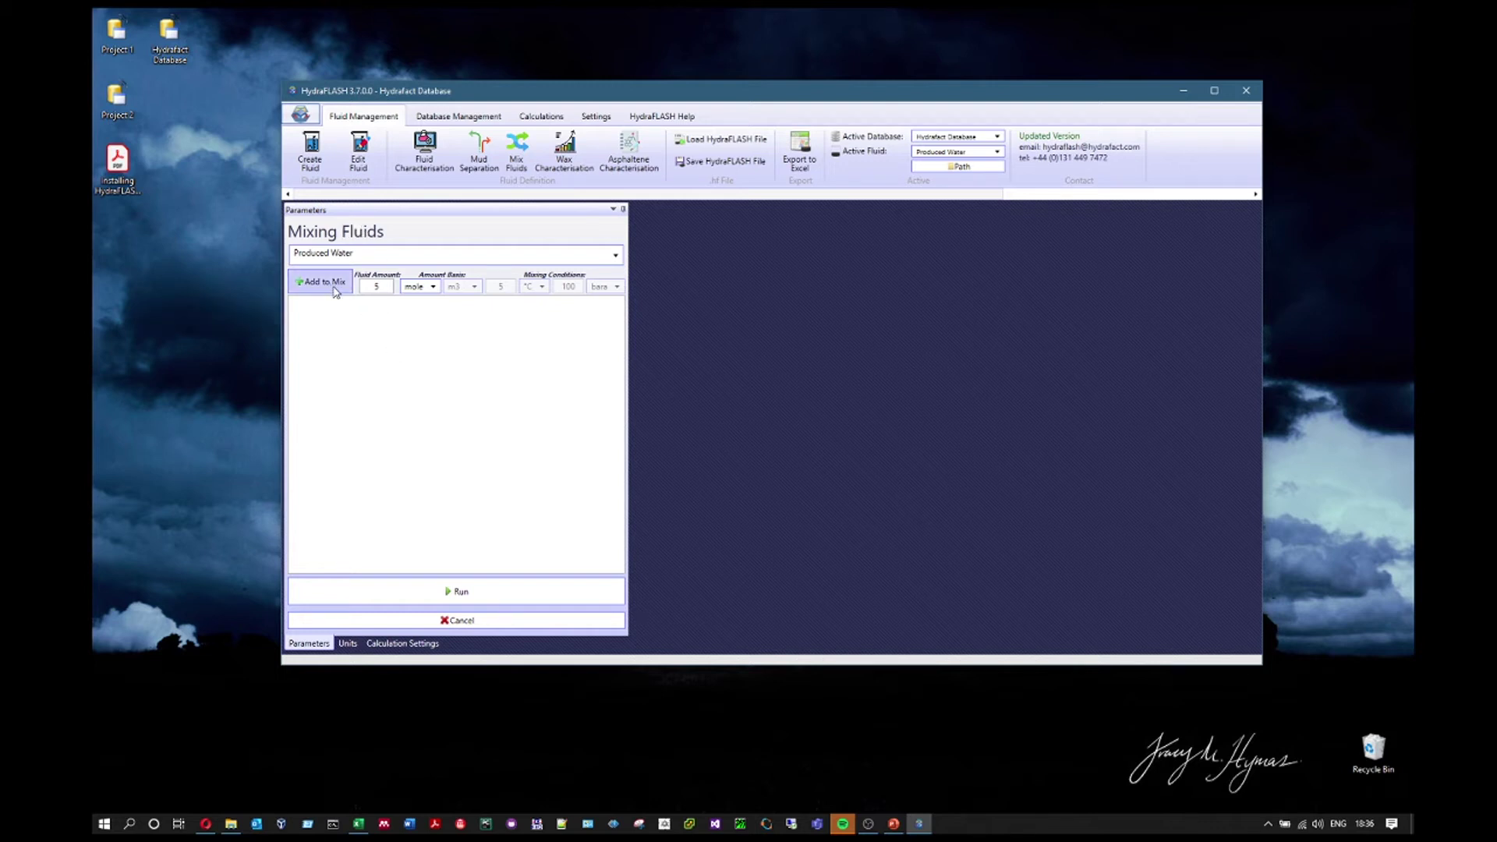
pyautogui.click(435, 288)
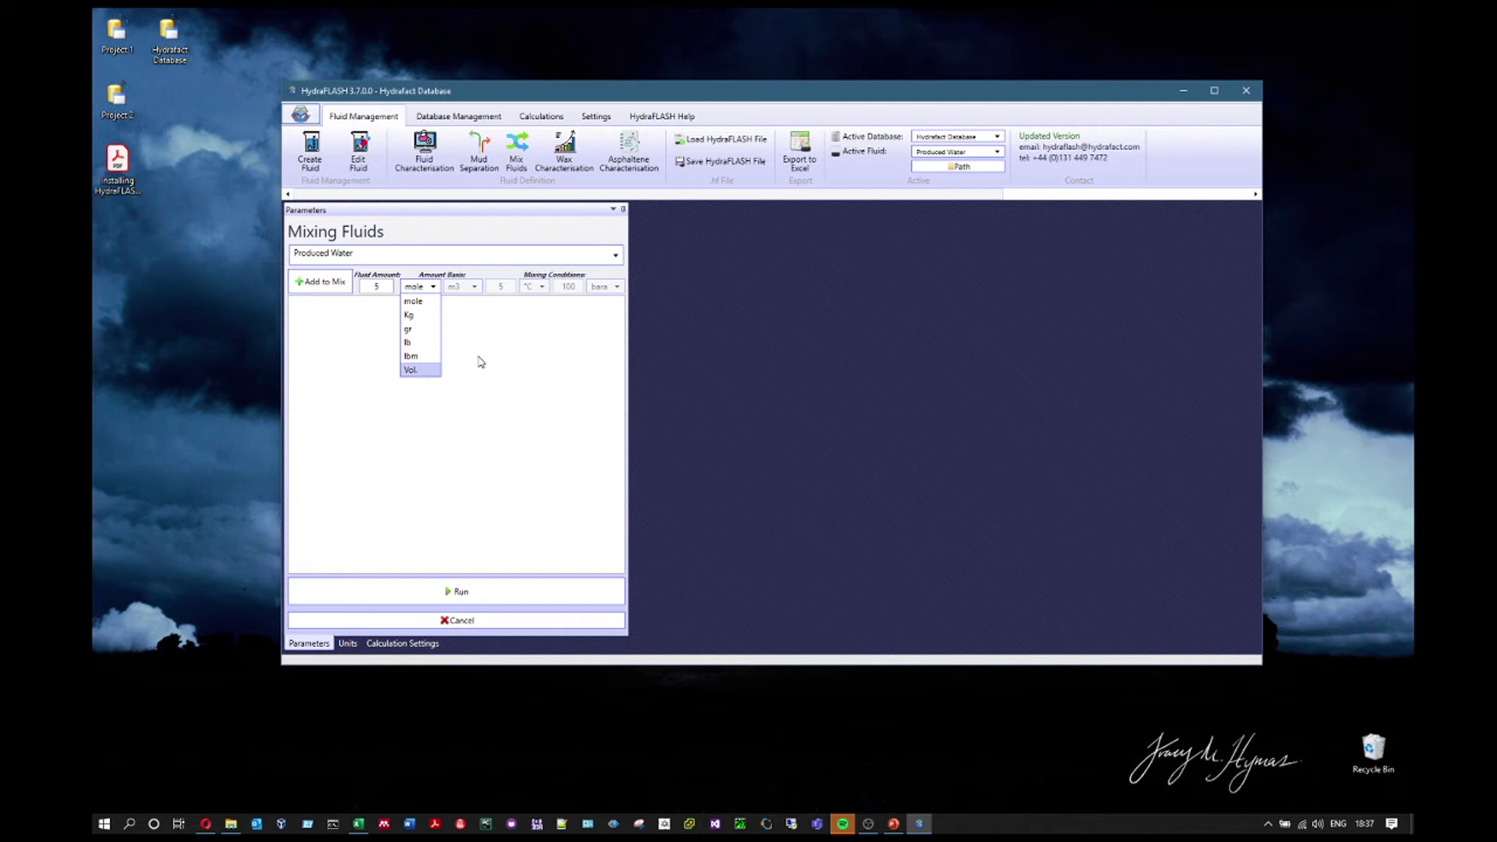
pyautogui.click(419, 263)
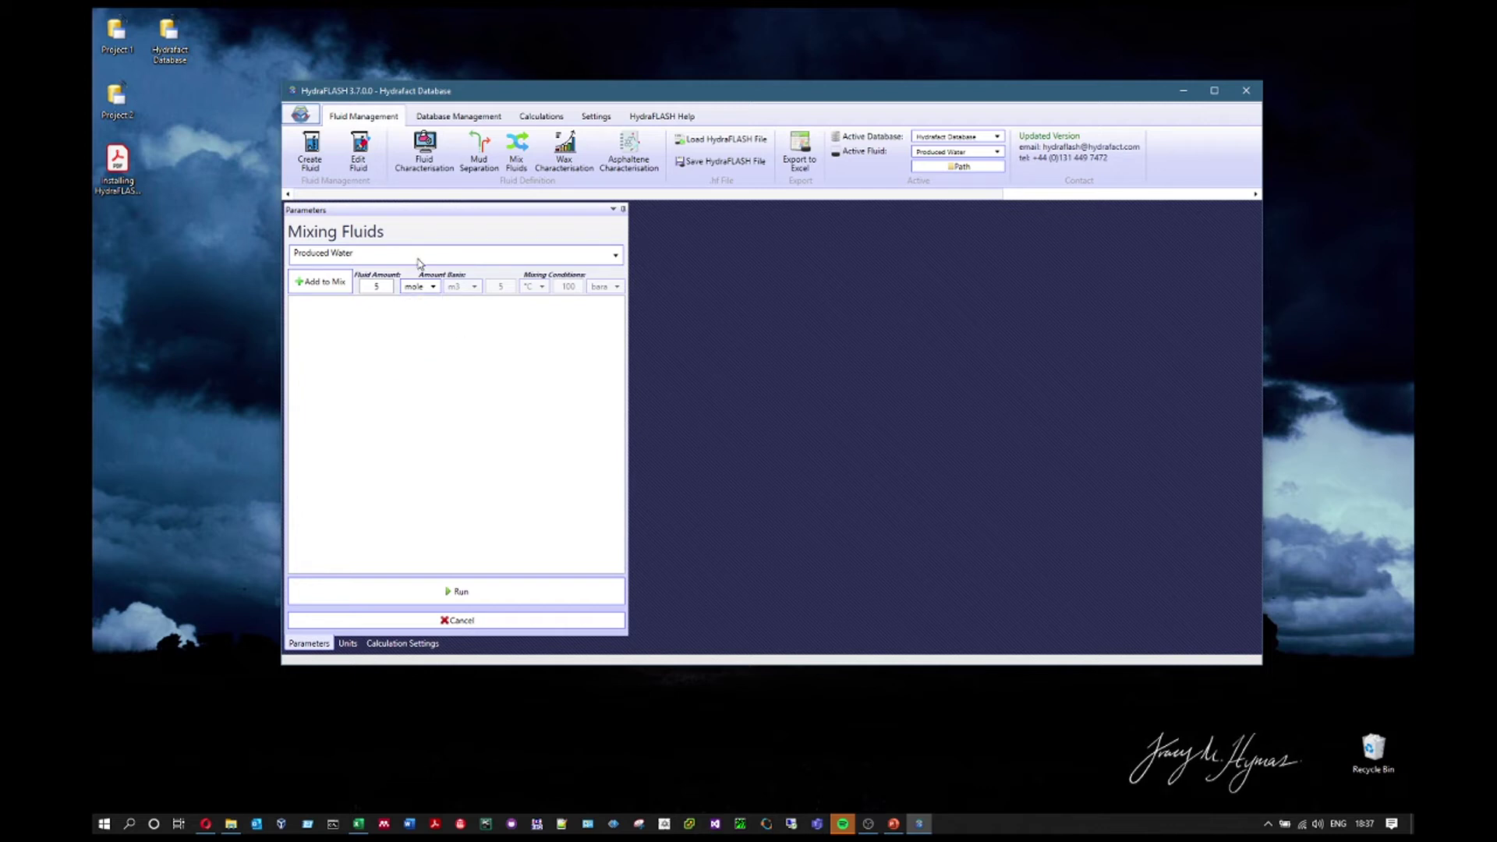
# Select Natural Gas as the fluid to mix and set its amount to 70 gr.
pyautogui.click(418, 263)
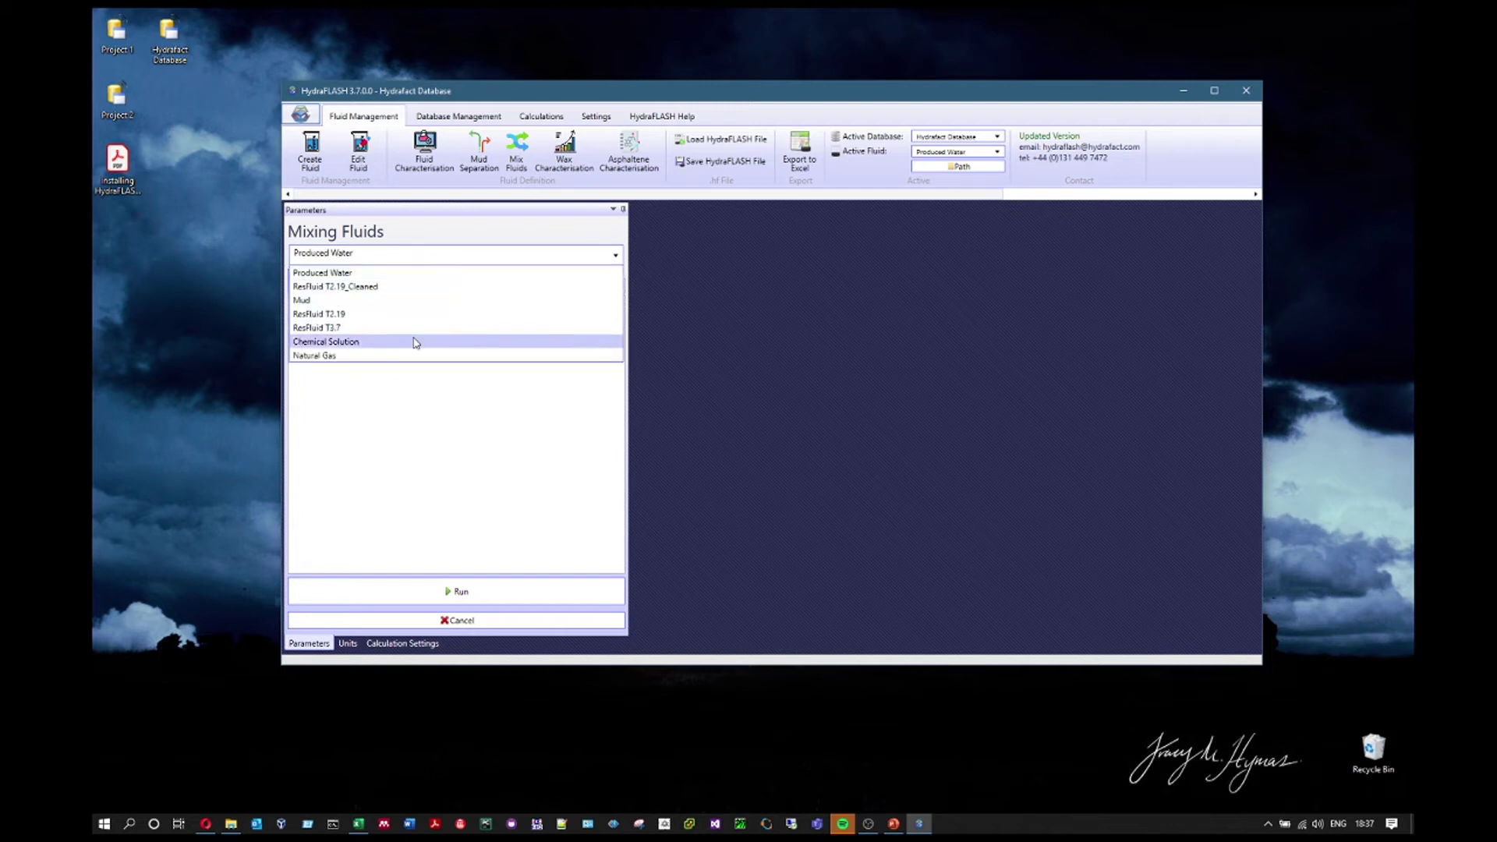
pyautogui.click(358, 359)
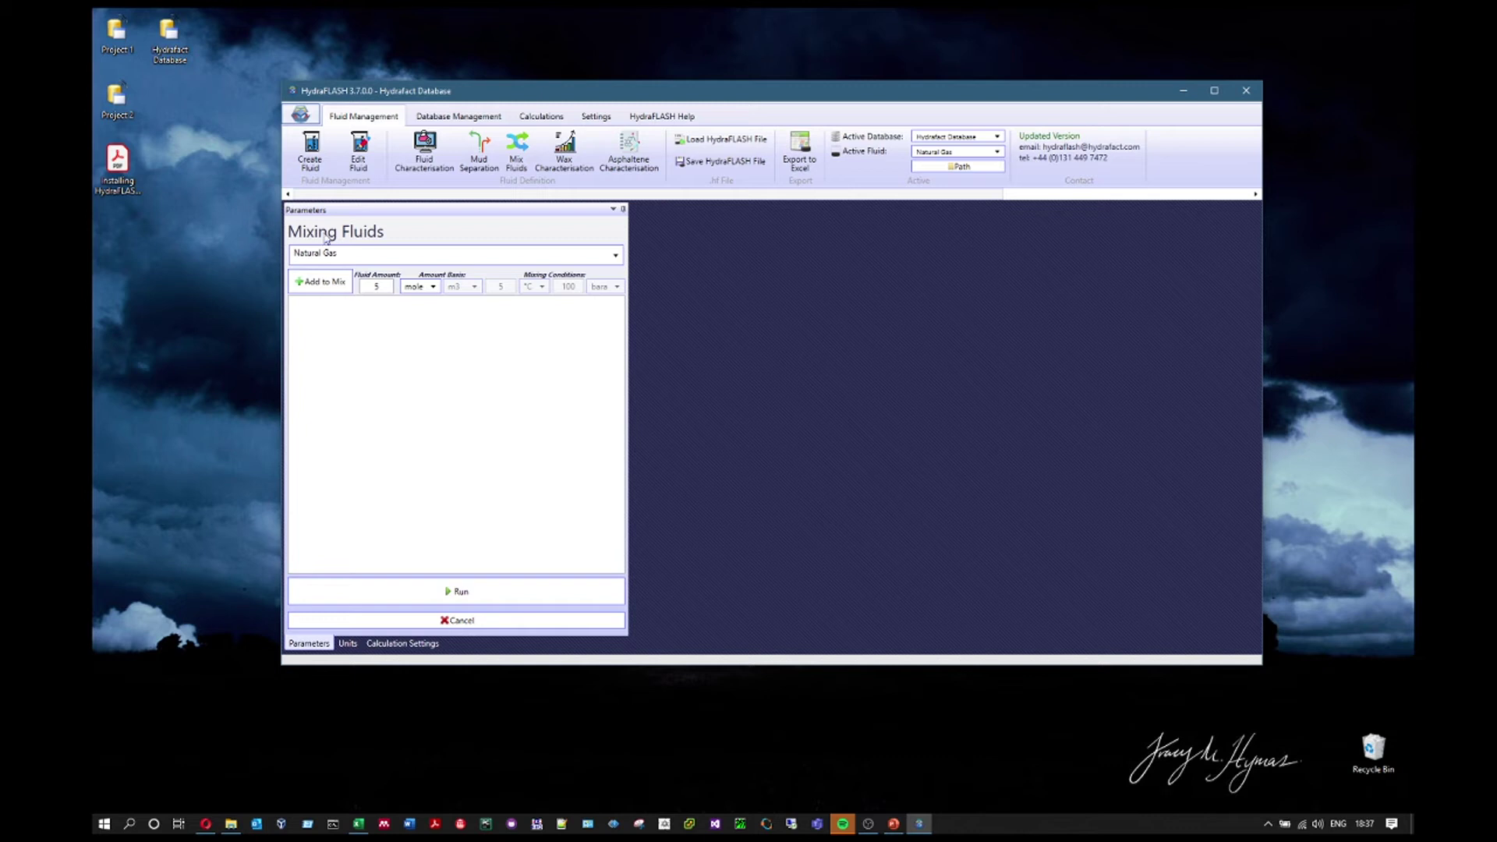
pyautogui.click(433, 287)
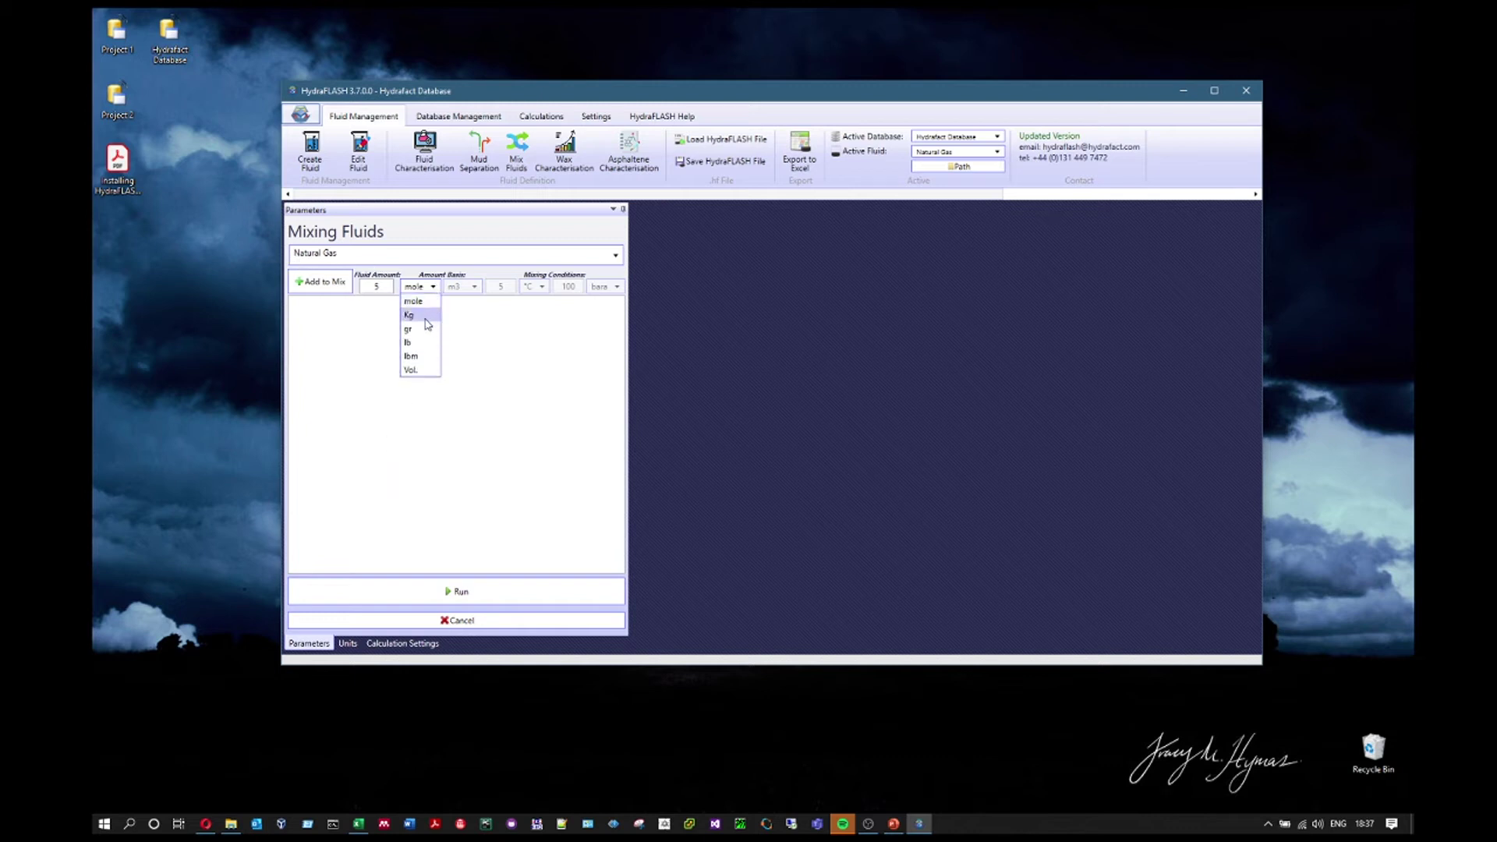
pyautogui.click(413, 328)
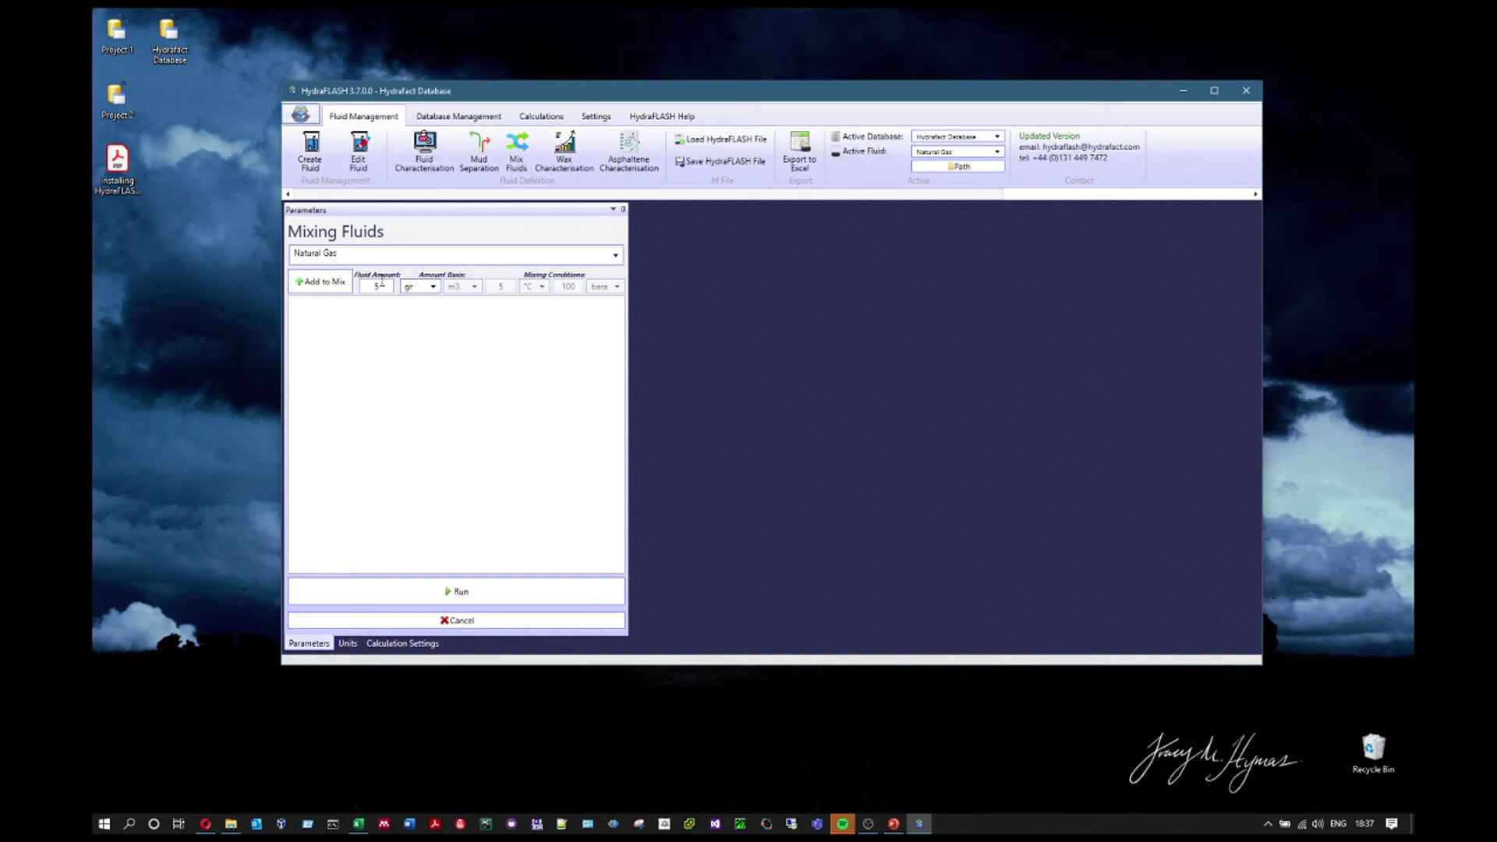
pyautogui.doubleClick(381, 287)
# Switch the Natural Gas amount to a volume basis and set it to 100 ft3.
pyautogui.click(433, 286)
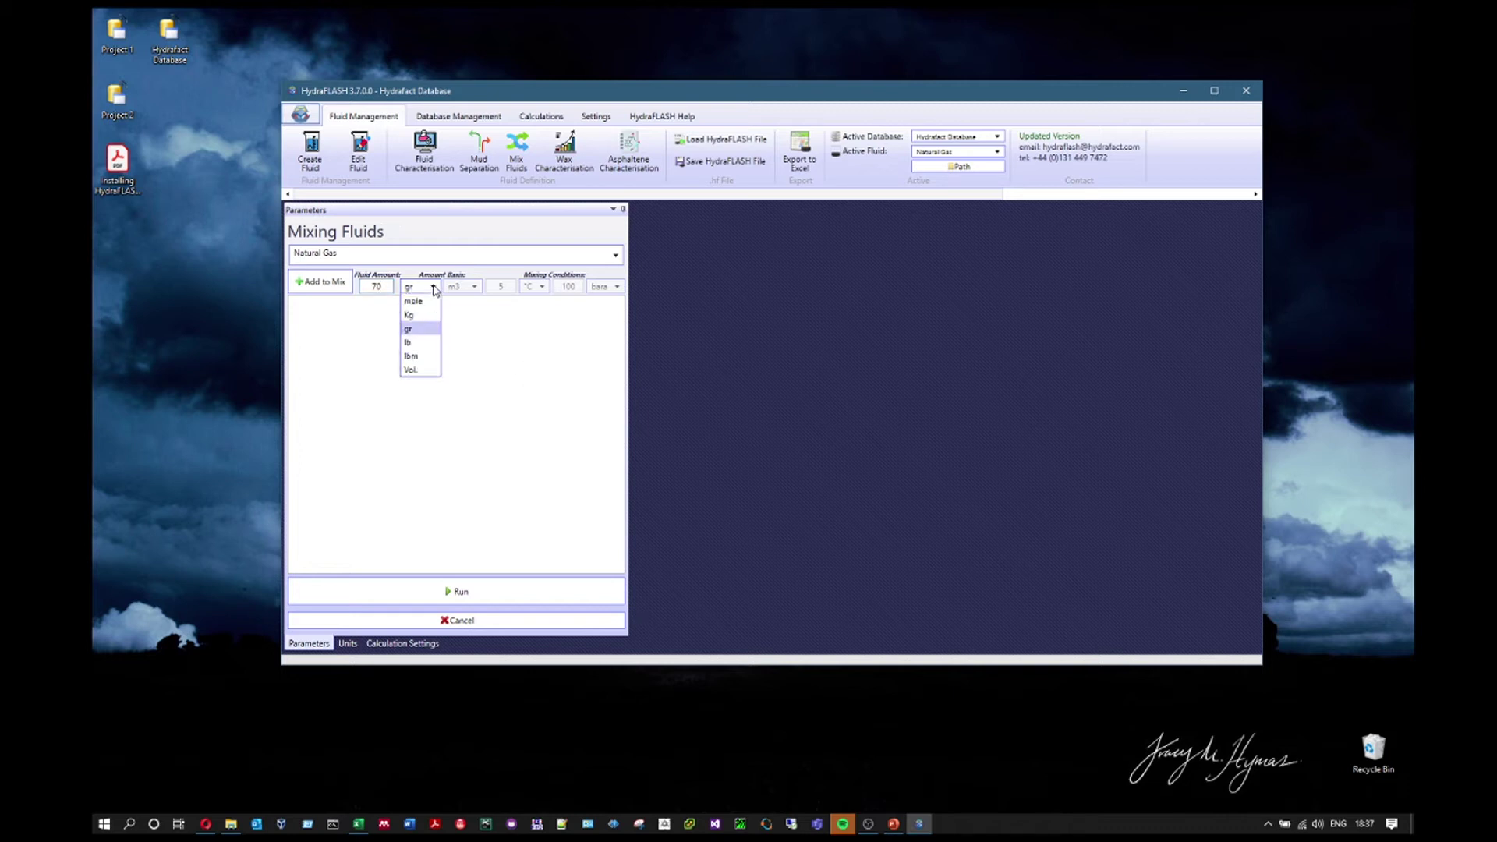
pyautogui.click(421, 370)
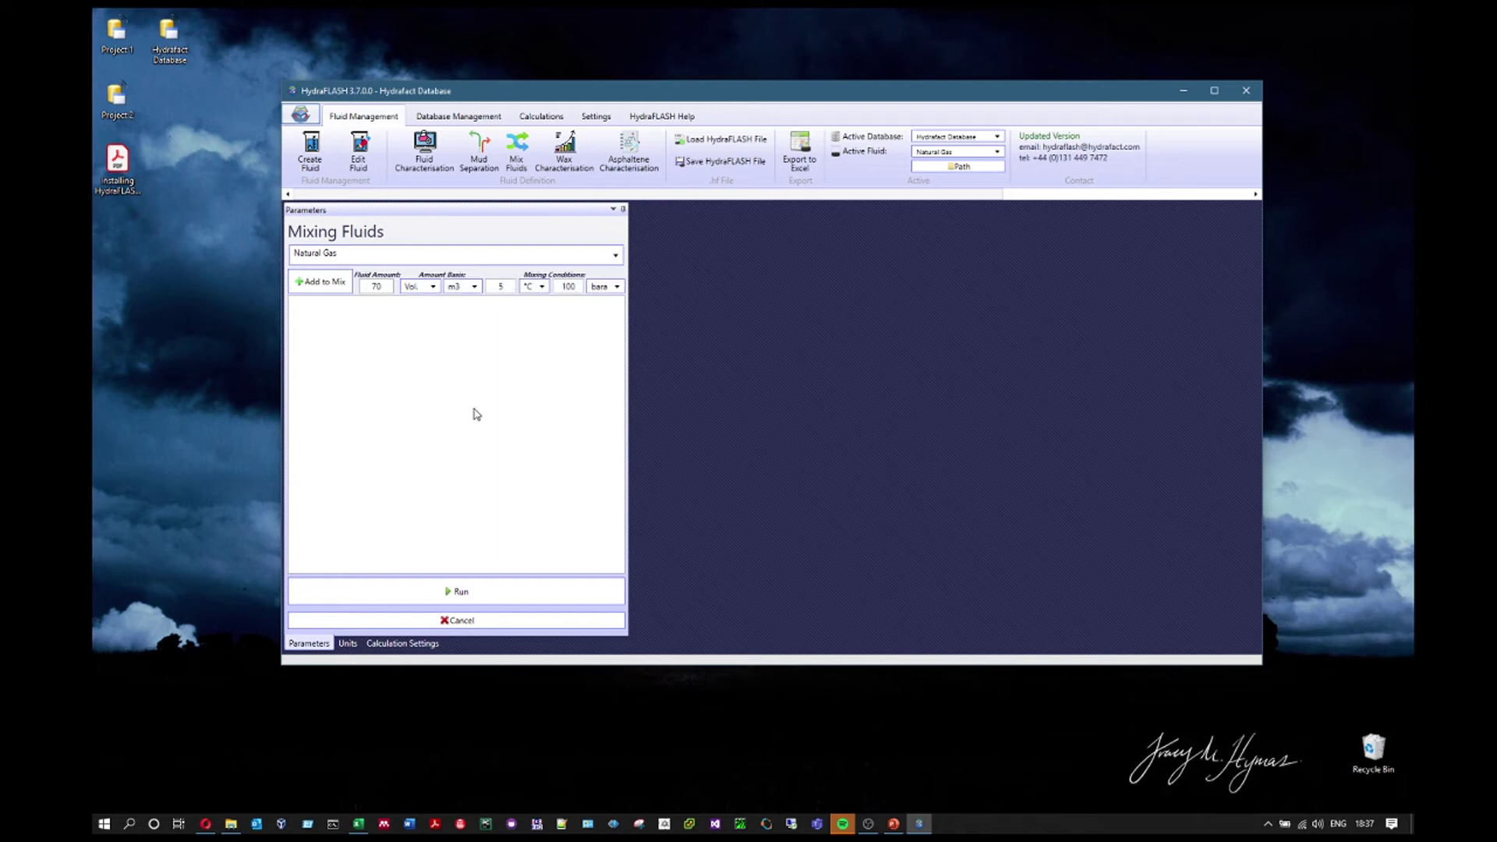
pyautogui.click(473, 287)
pyautogui.click(454, 343)
pyautogui.write('100')
# Set the Natural Gas volume to 50 Liter.
pyautogui.moveTo(388, 288); pyautogui.dragTo(339, 290)
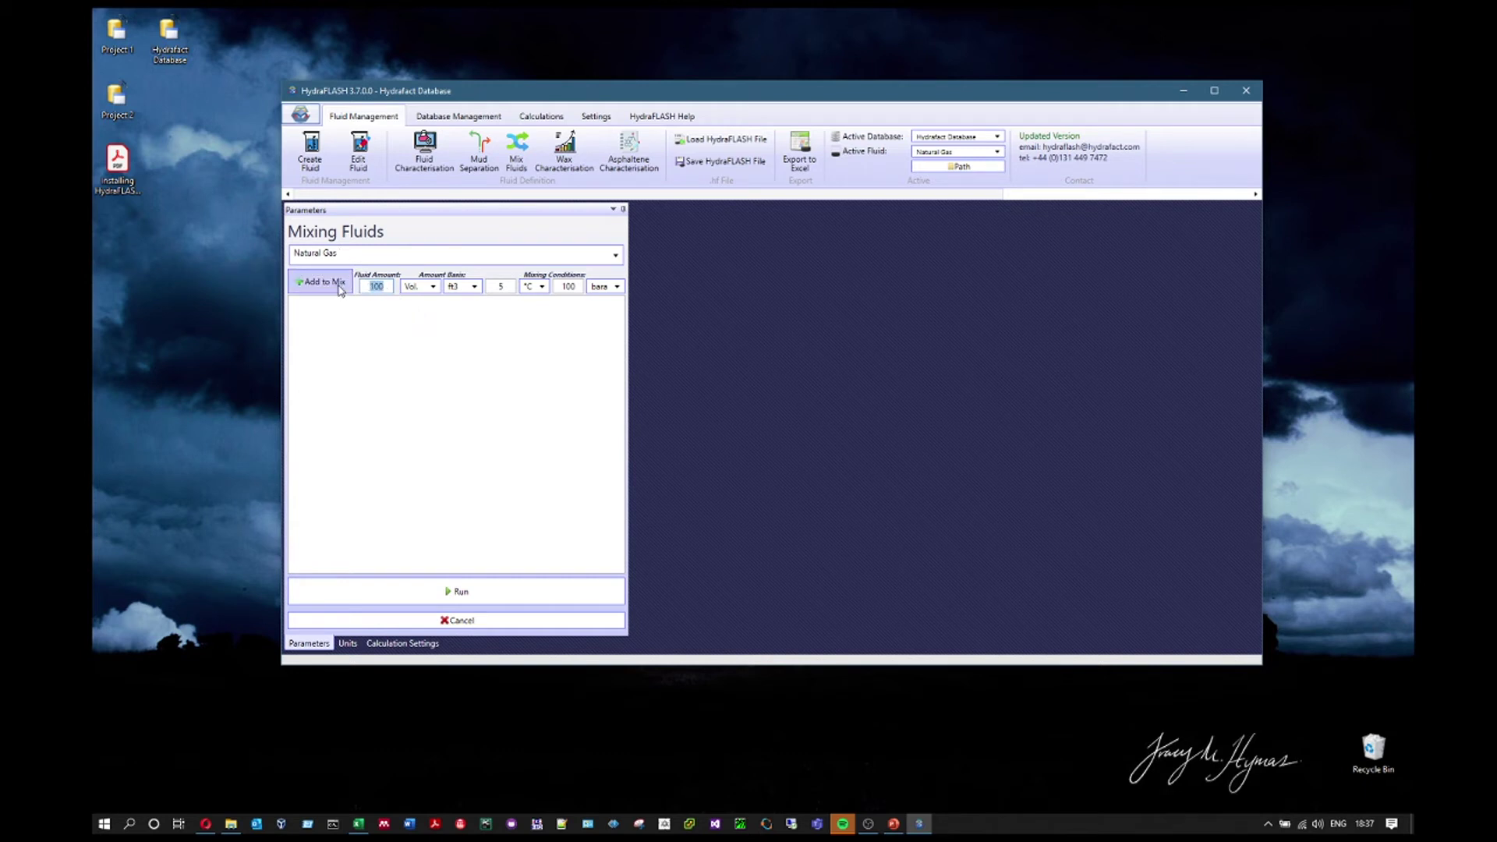
pyautogui.write('50')
pyautogui.click(471, 287)
pyautogui.click(472, 334)
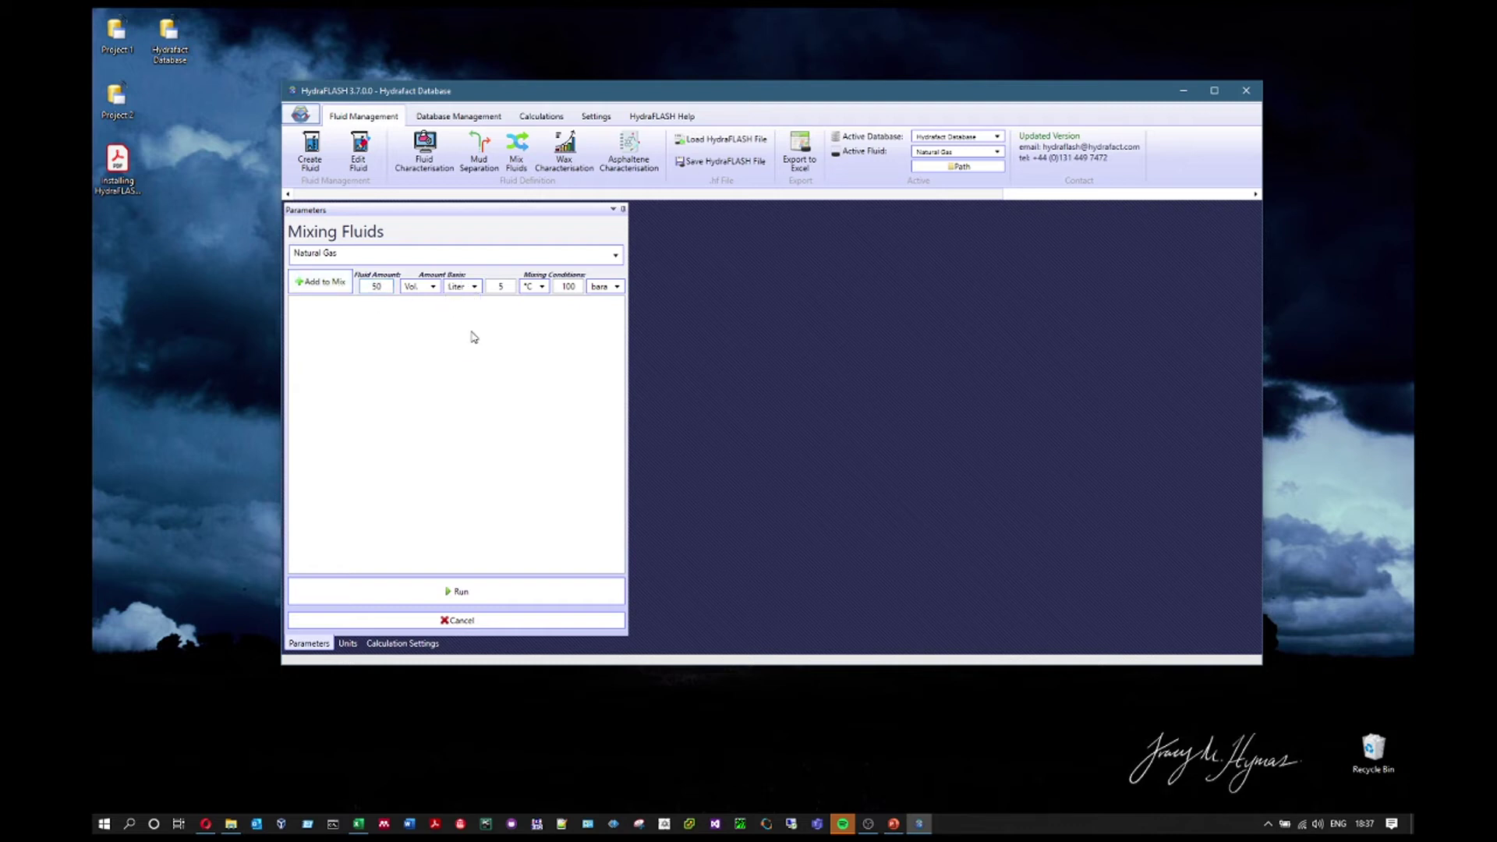
# Set the Natural Gas volume to 150 cm3.
pyautogui.click(473, 287)
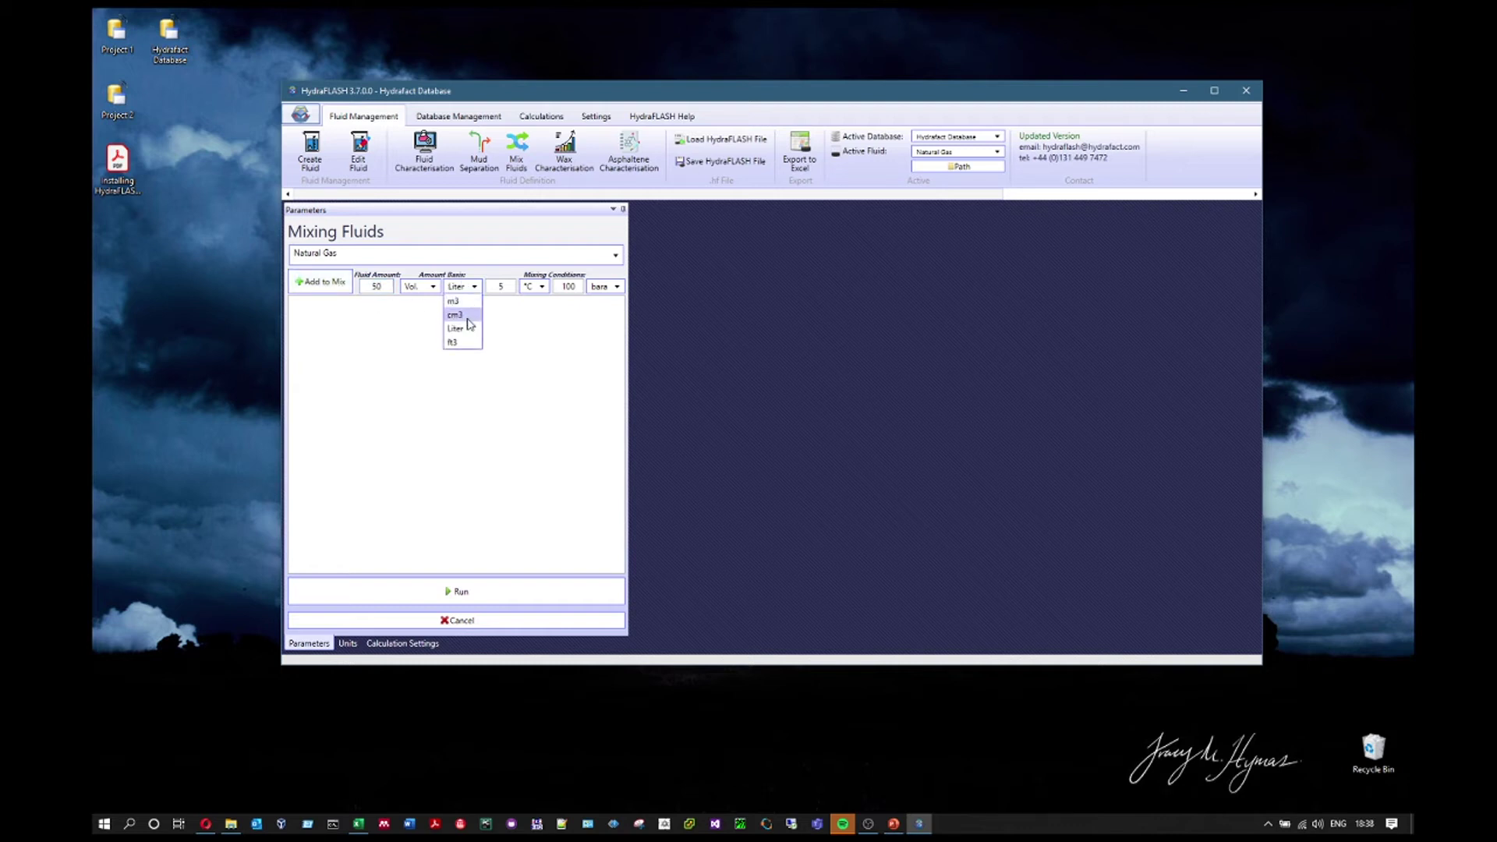
pyautogui.click(466, 316)
pyautogui.doubleClick(379, 286)
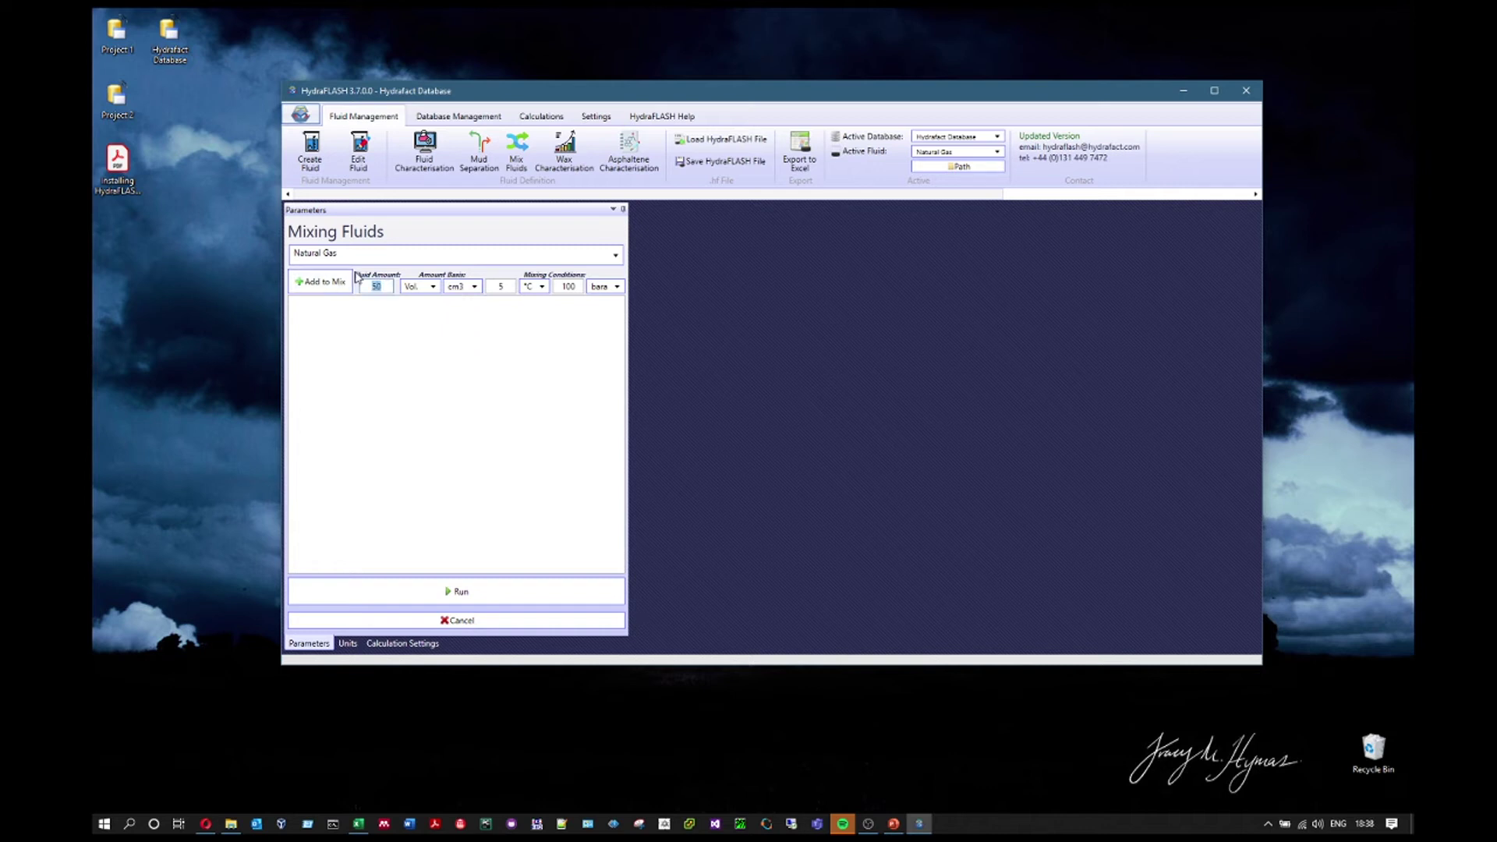
pyautogui.write('150')
# Set the Natural Gas mixing conditions to 60 °F and 1 atm.
pyautogui.click(541, 287)
pyautogui.click(534, 328)
pyautogui.click(610, 287)
pyautogui.click(600, 330)
pyautogui.moveTo(511, 286); pyautogui.dragTo(474, 288)
pyautogui.doubleClick(579, 286)
pyautogui.write('1')
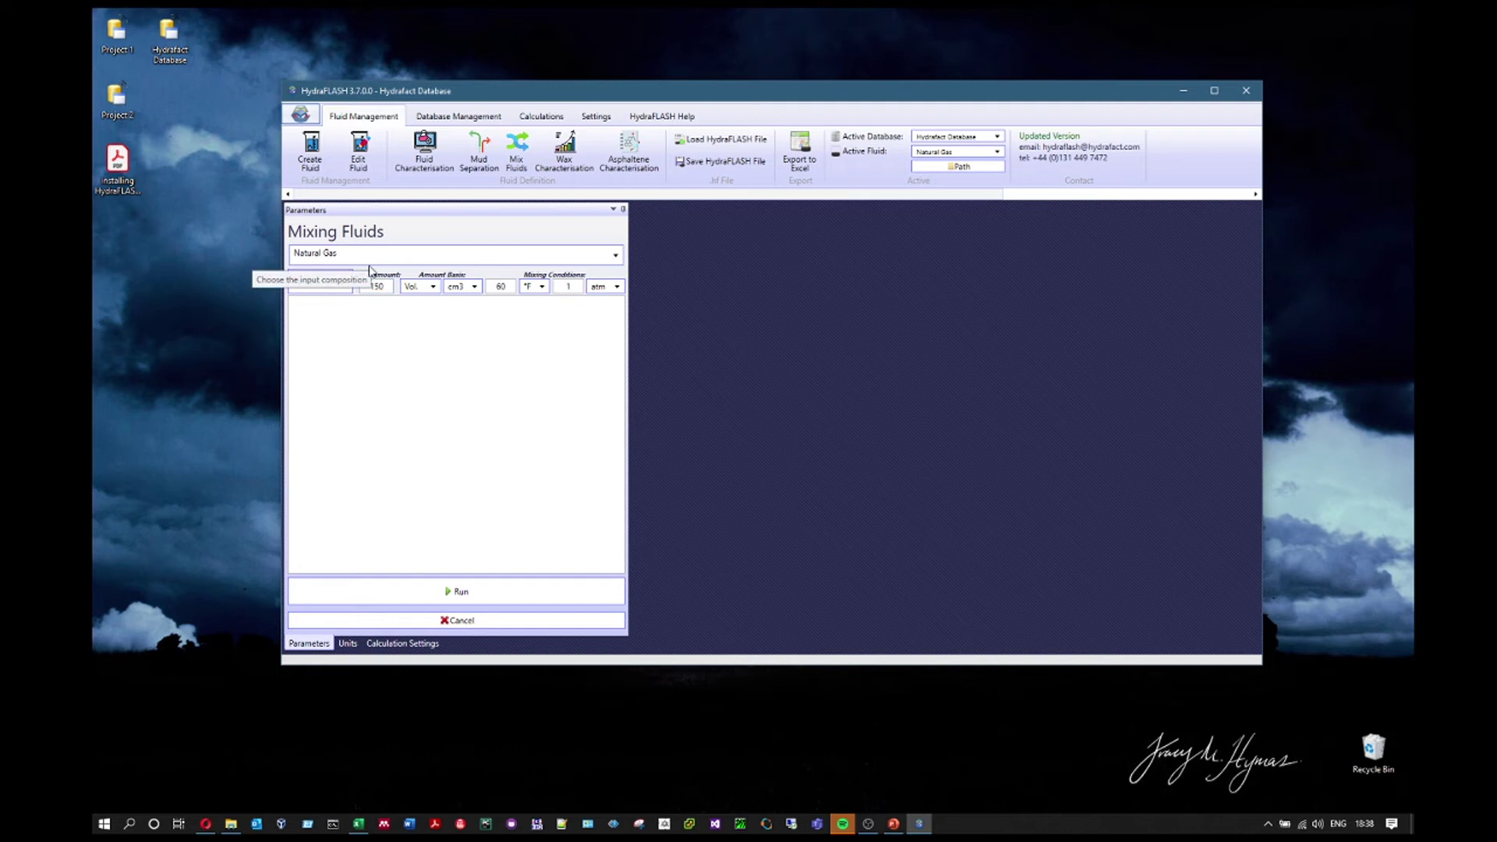
# Set the mixing pressure to 500 psia and add Natural Gas to the mix.
pyautogui.doubleClick(569, 285)
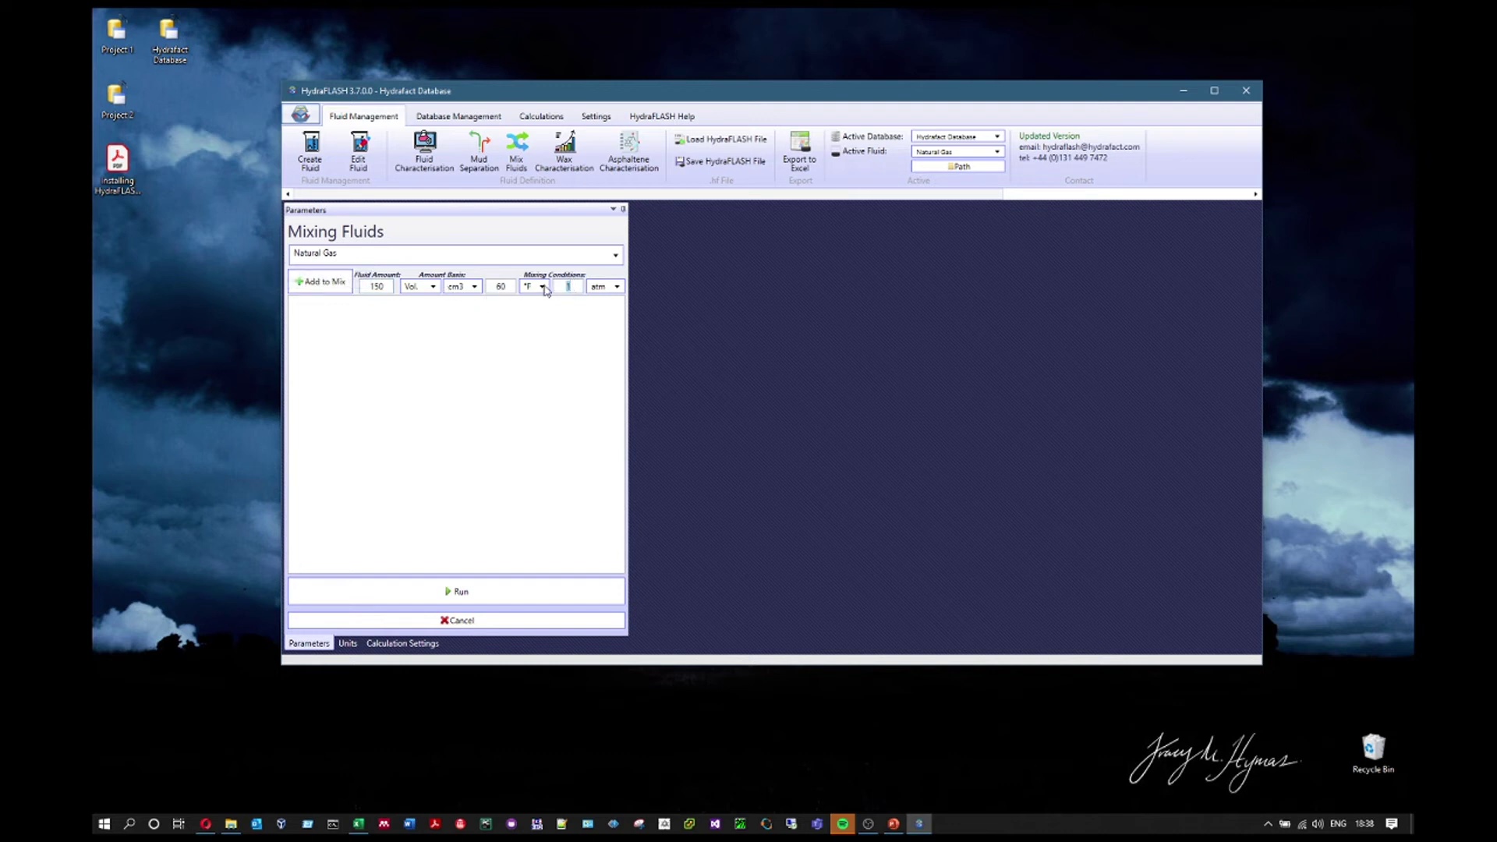
pyautogui.click(616, 287)
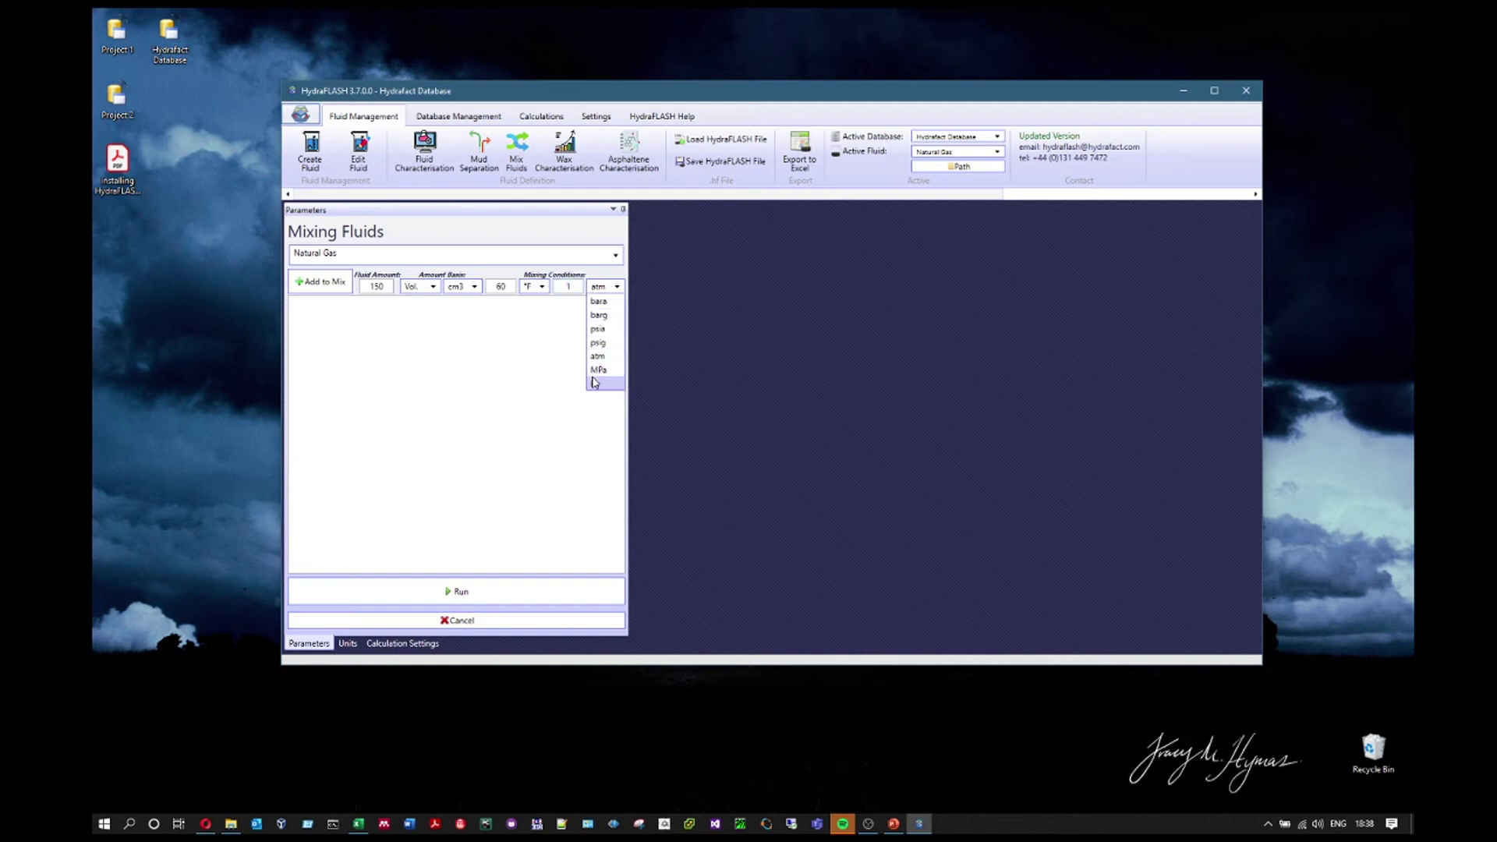
pyautogui.click(600, 329)
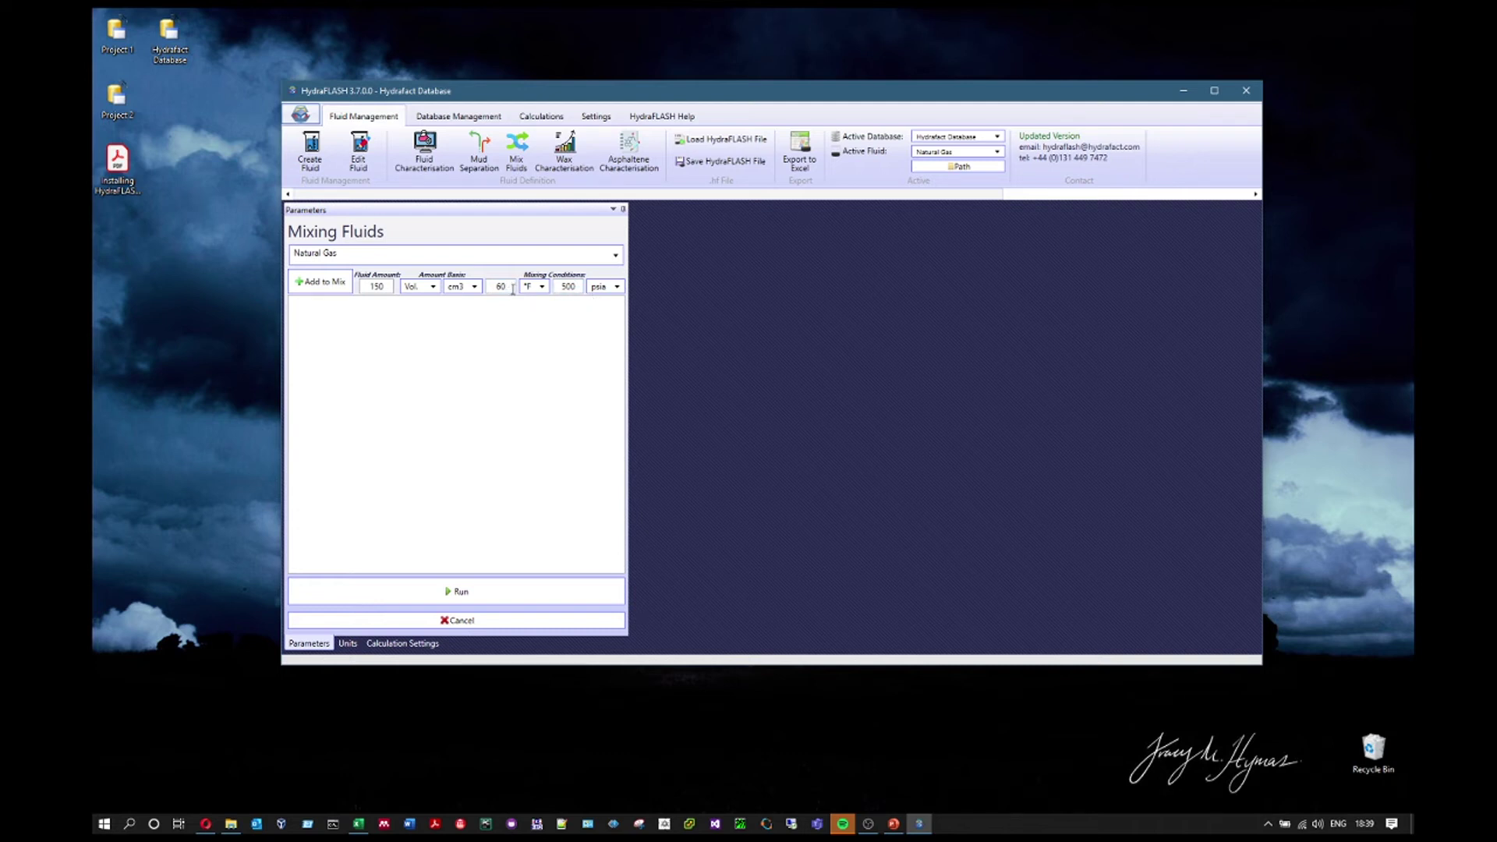
pyautogui.click(571, 371)
pyautogui.click(319, 284)
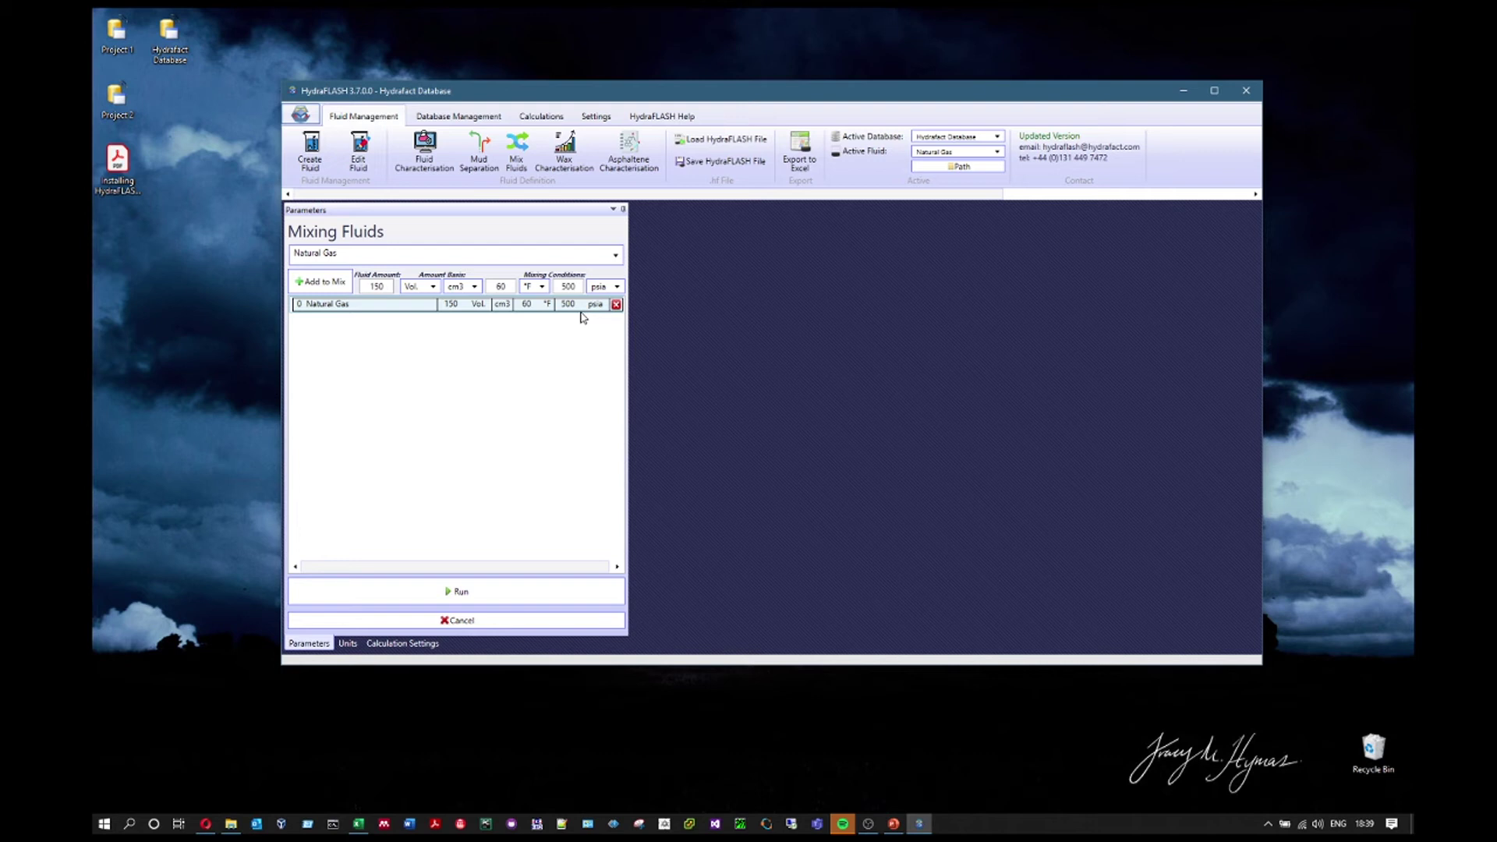
# Add 20 gr of Chemical Solution to the mix.
pyautogui.click(480, 258)
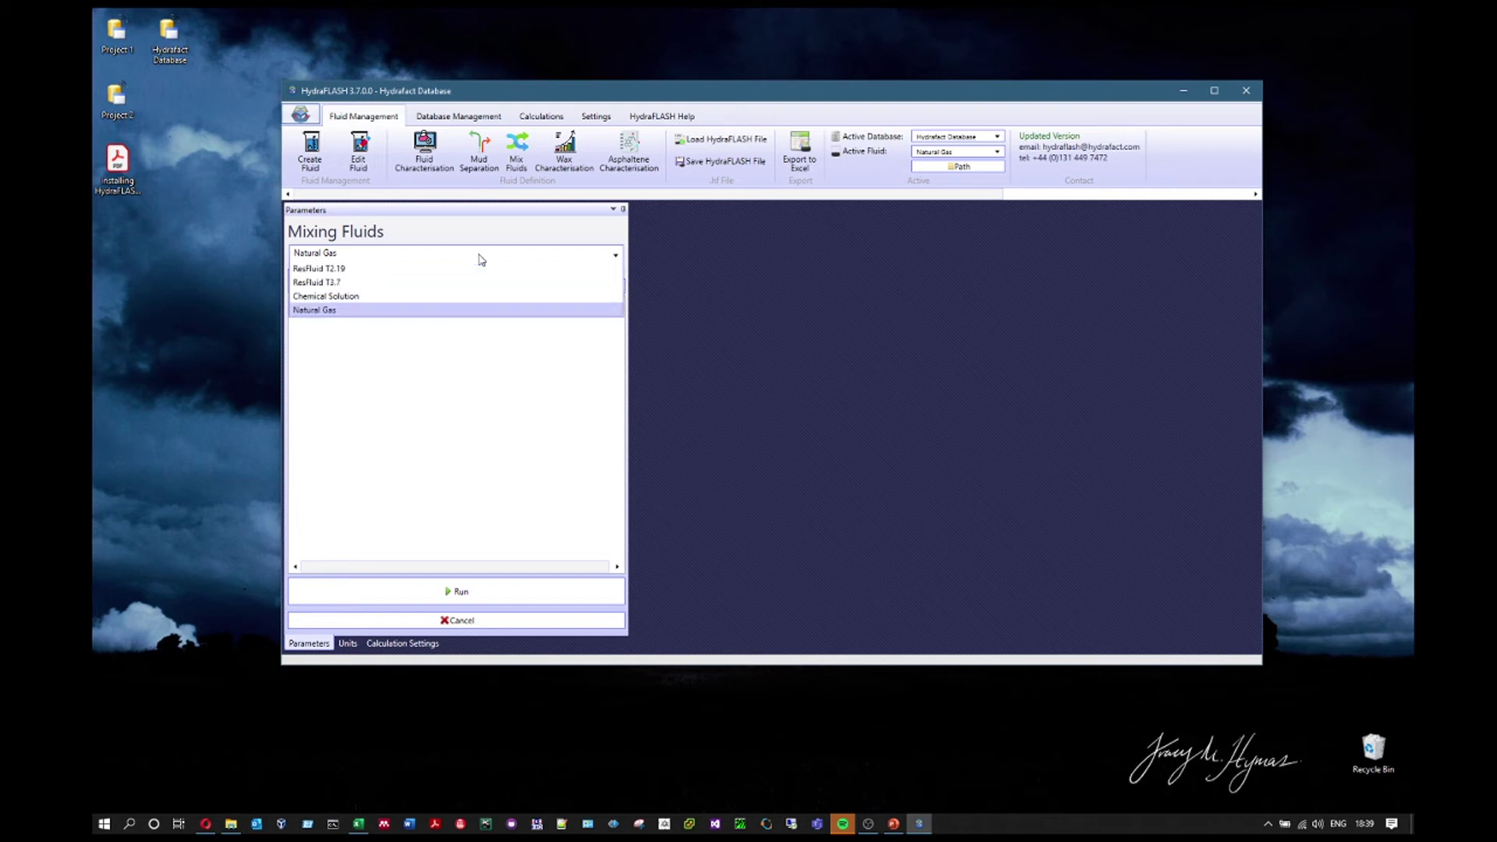
pyautogui.click(424, 341)
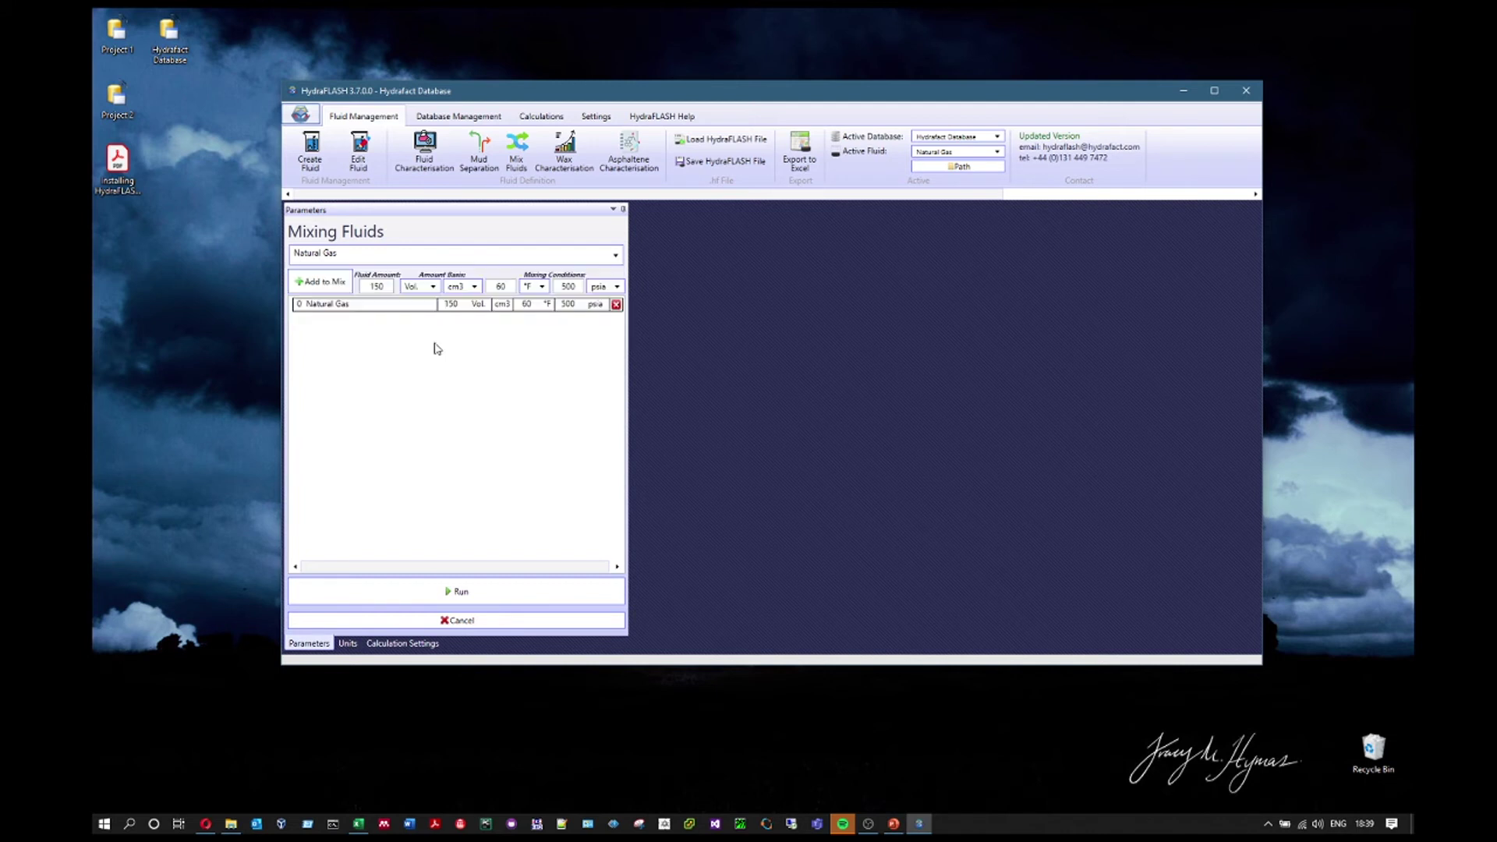
pyautogui.click(434, 287)
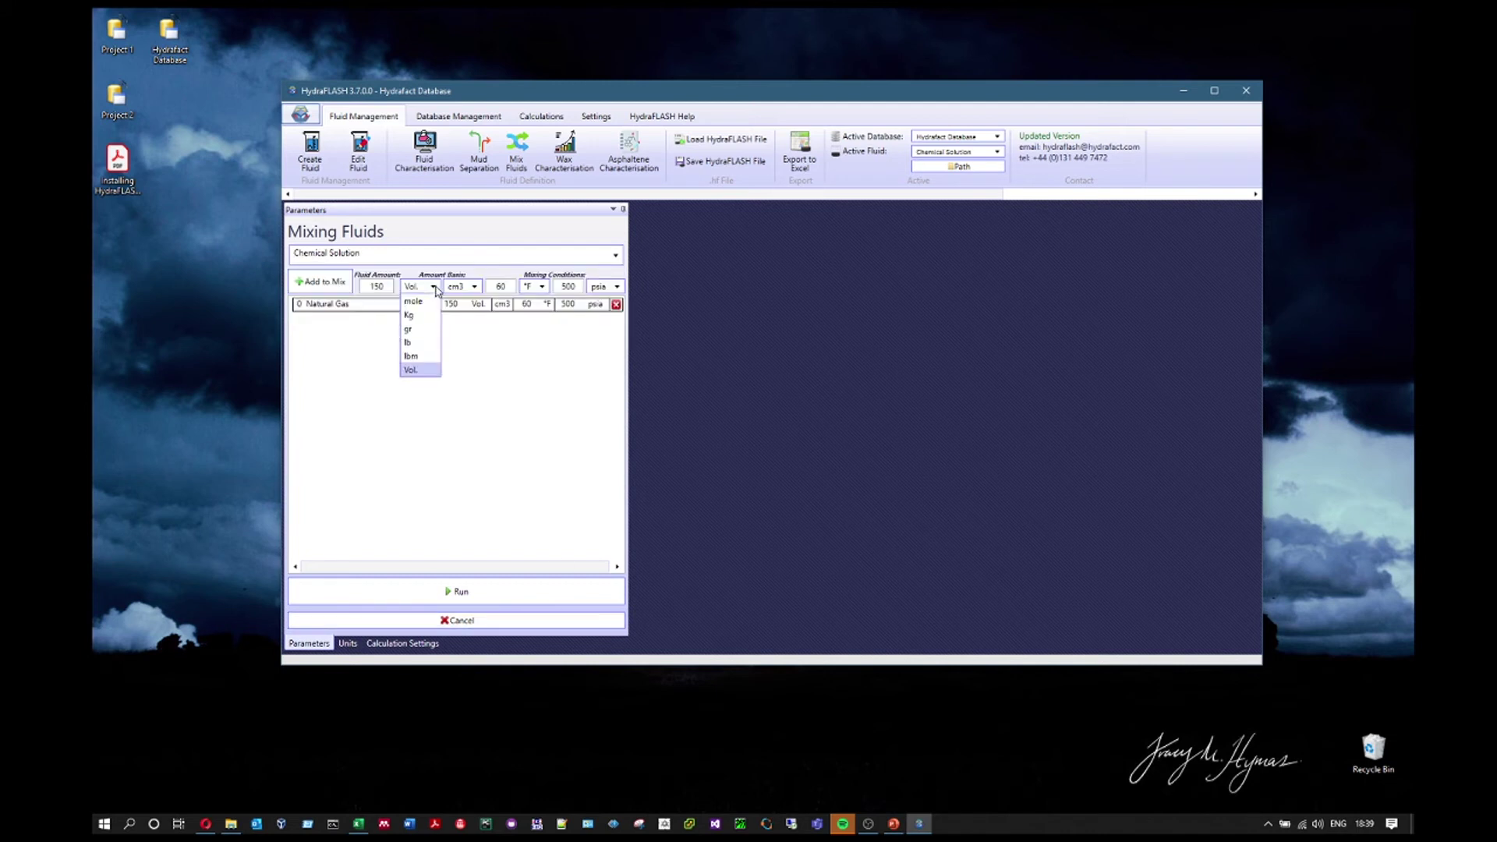
pyautogui.click(408, 329)
pyautogui.moveTo(364, 285); pyautogui.dragTo(333, 287)
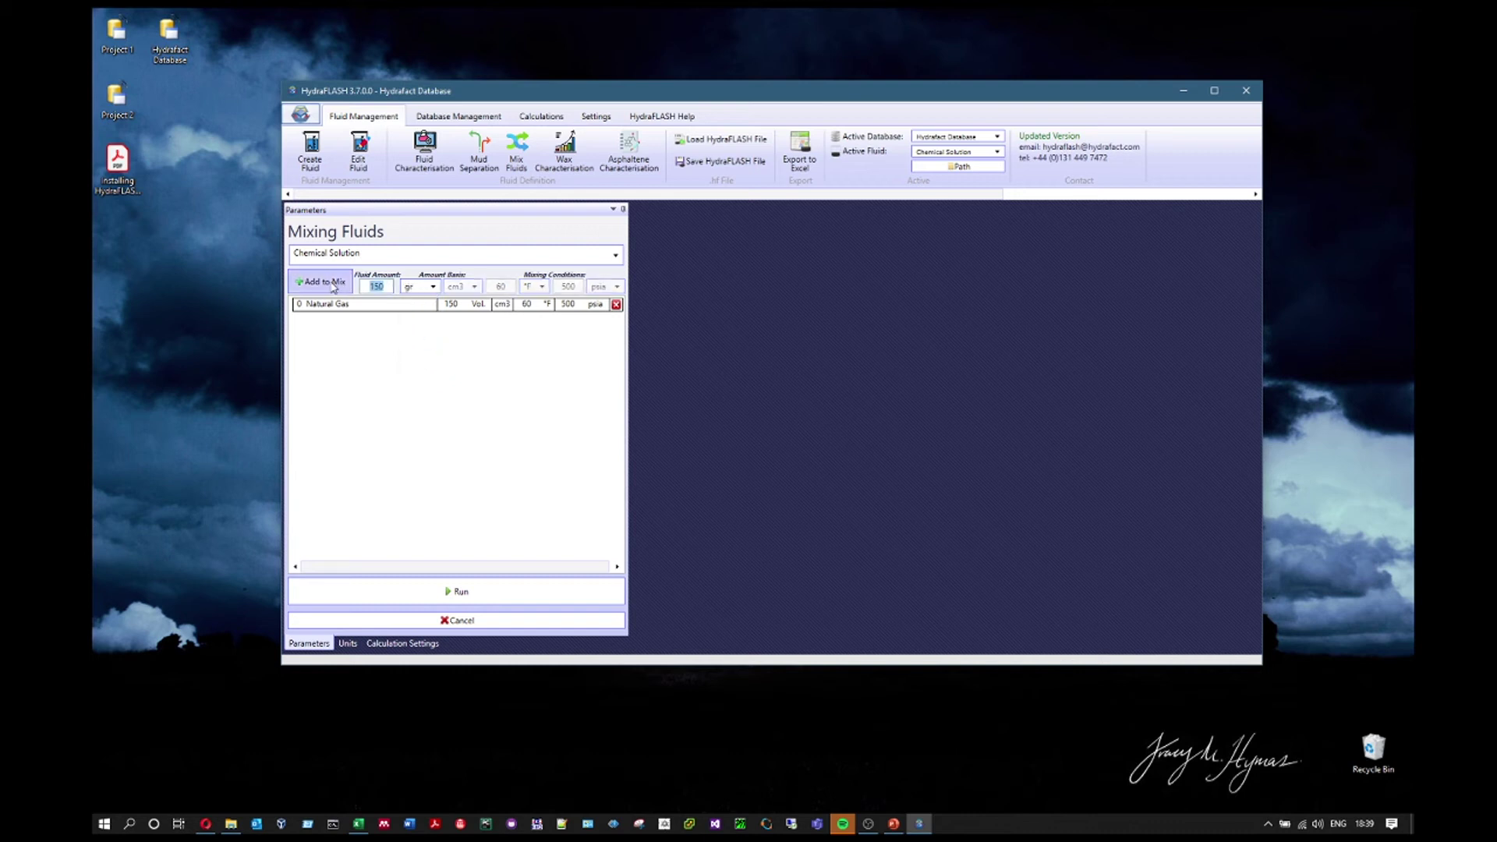
pyautogui.write('20')
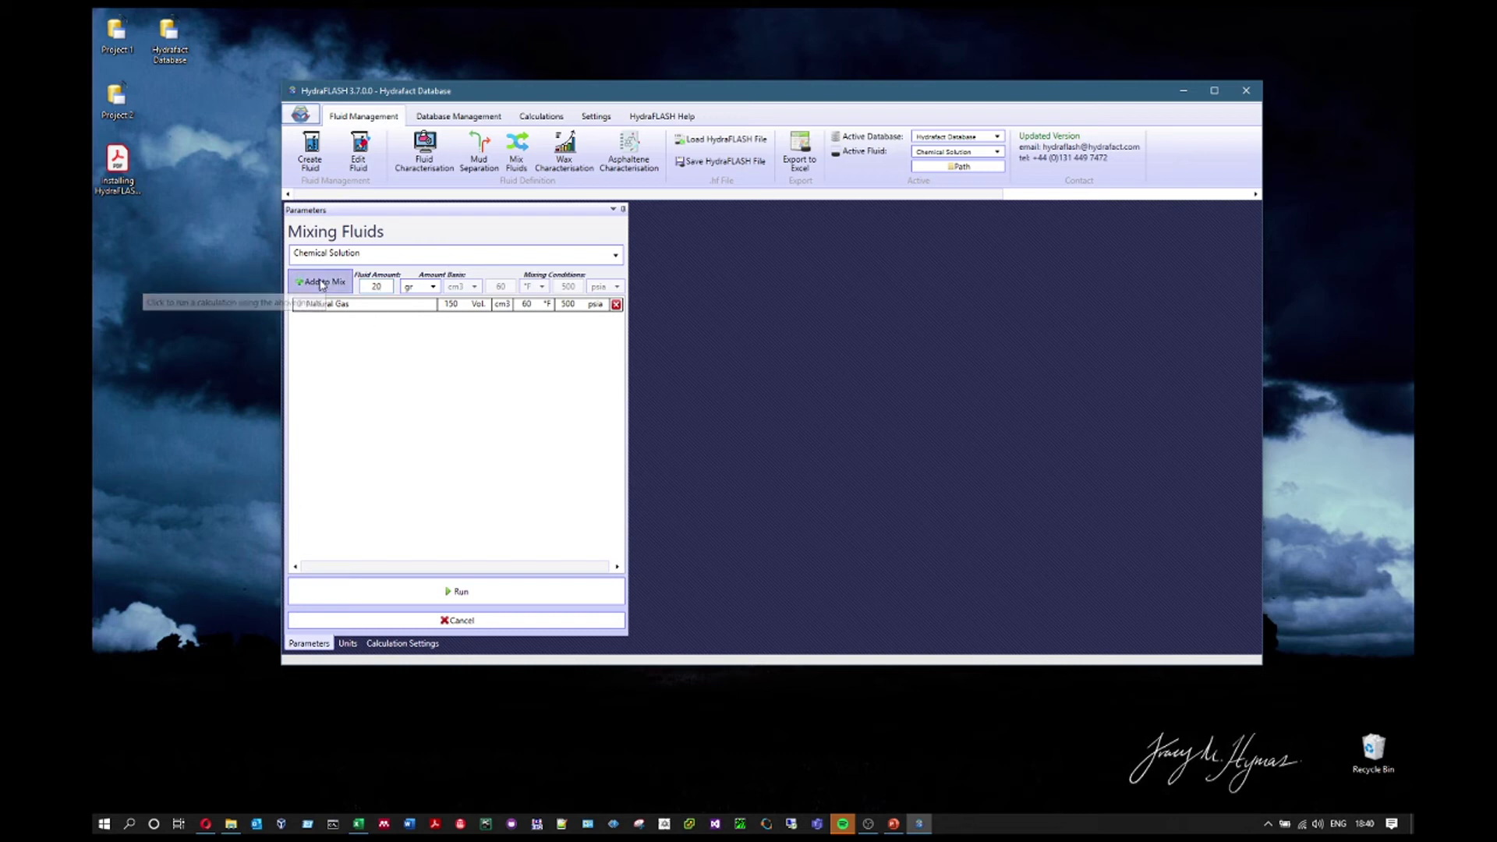
pyautogui.click(321, 283)
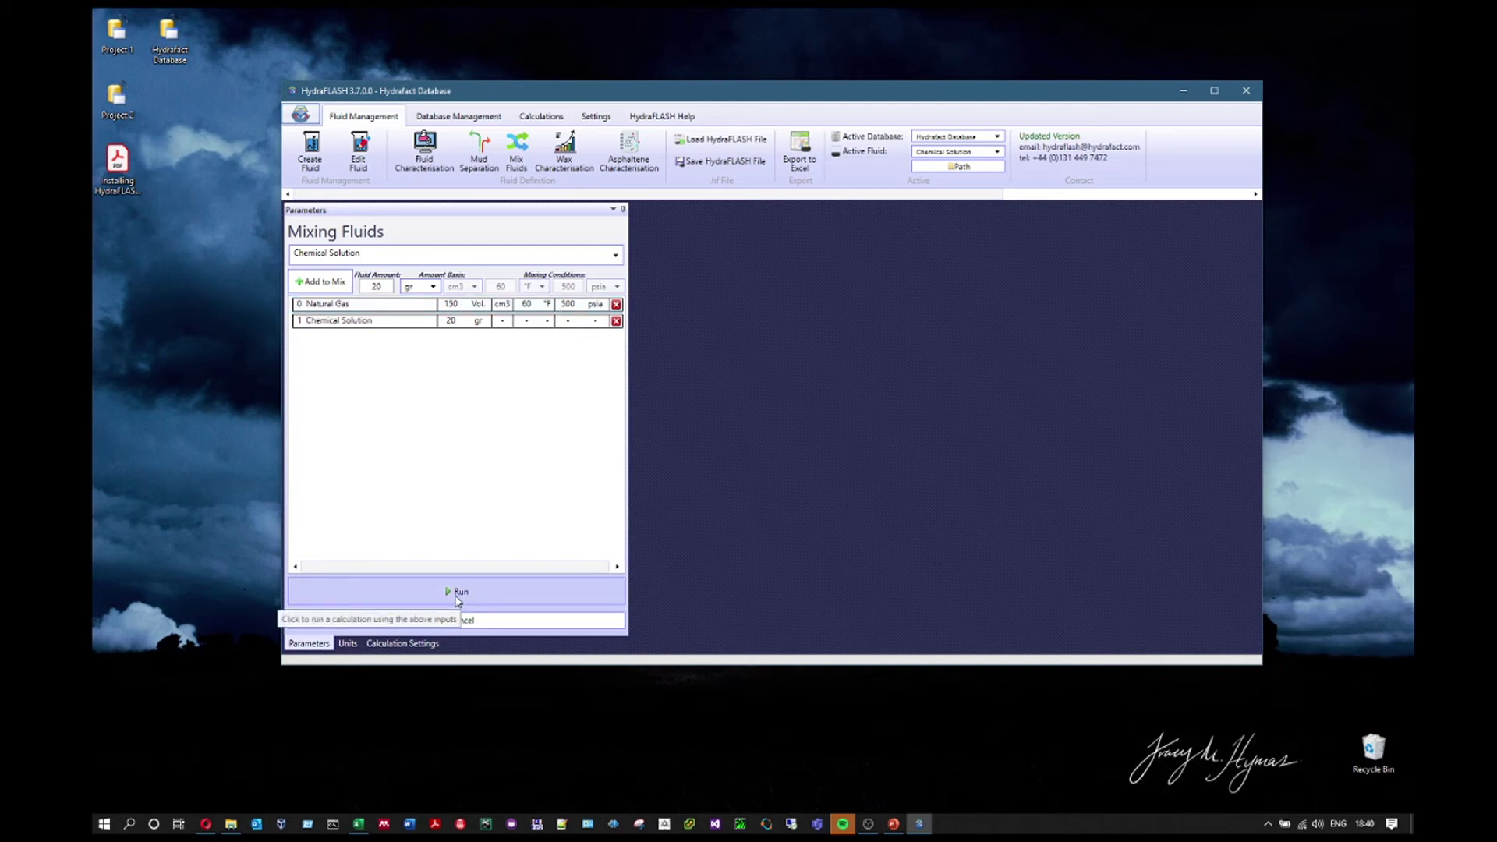
# Run the mixing calculation and highlight the resulting component composition values from Methane to Water.
pyautogui.click(499, 590)
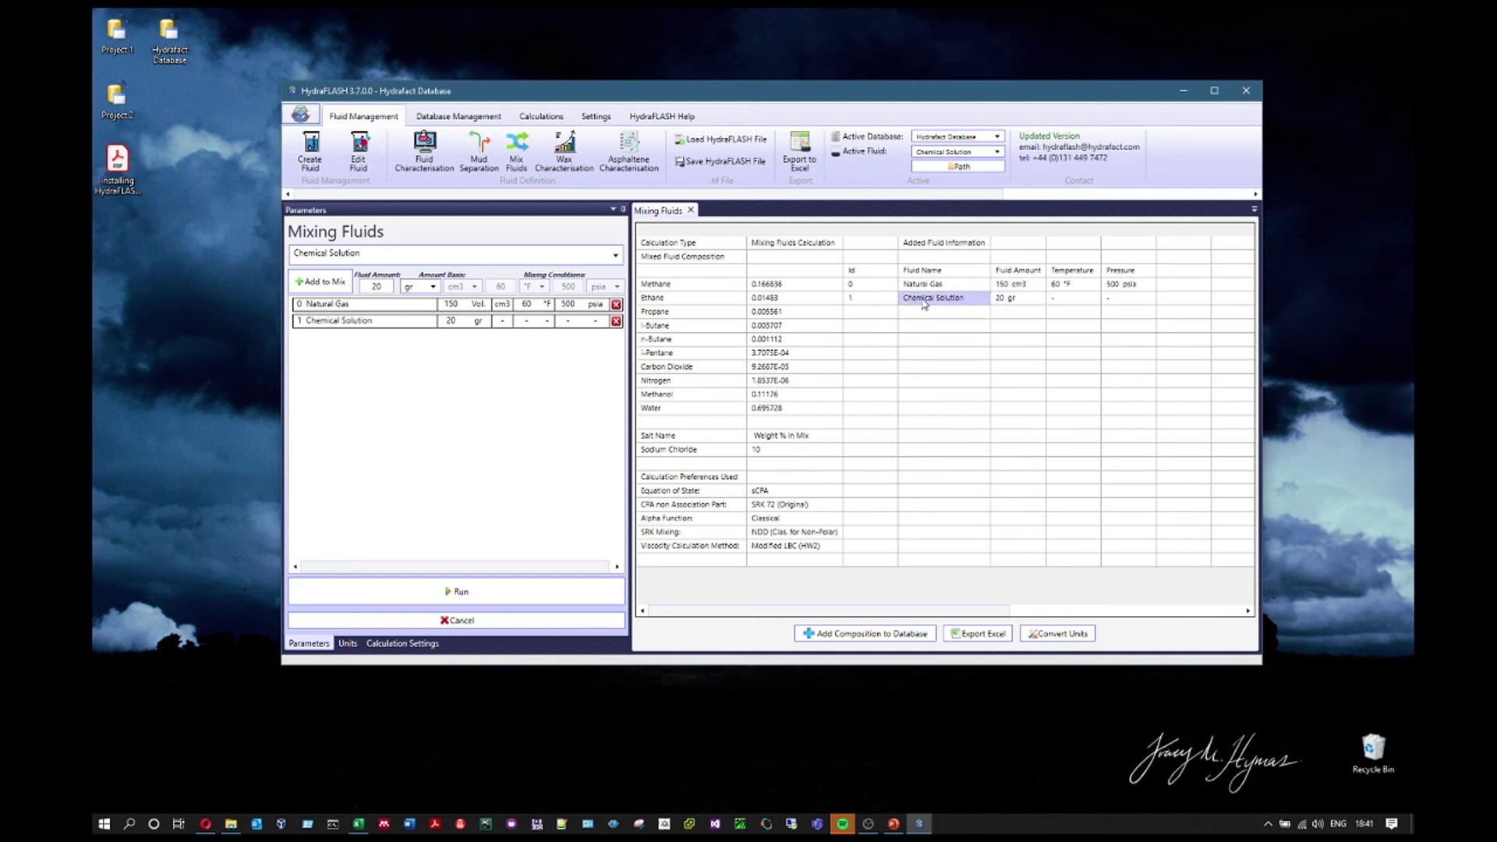
pyautogui.moveTo(773, 294); pyautogui.dragTo(770, 413)
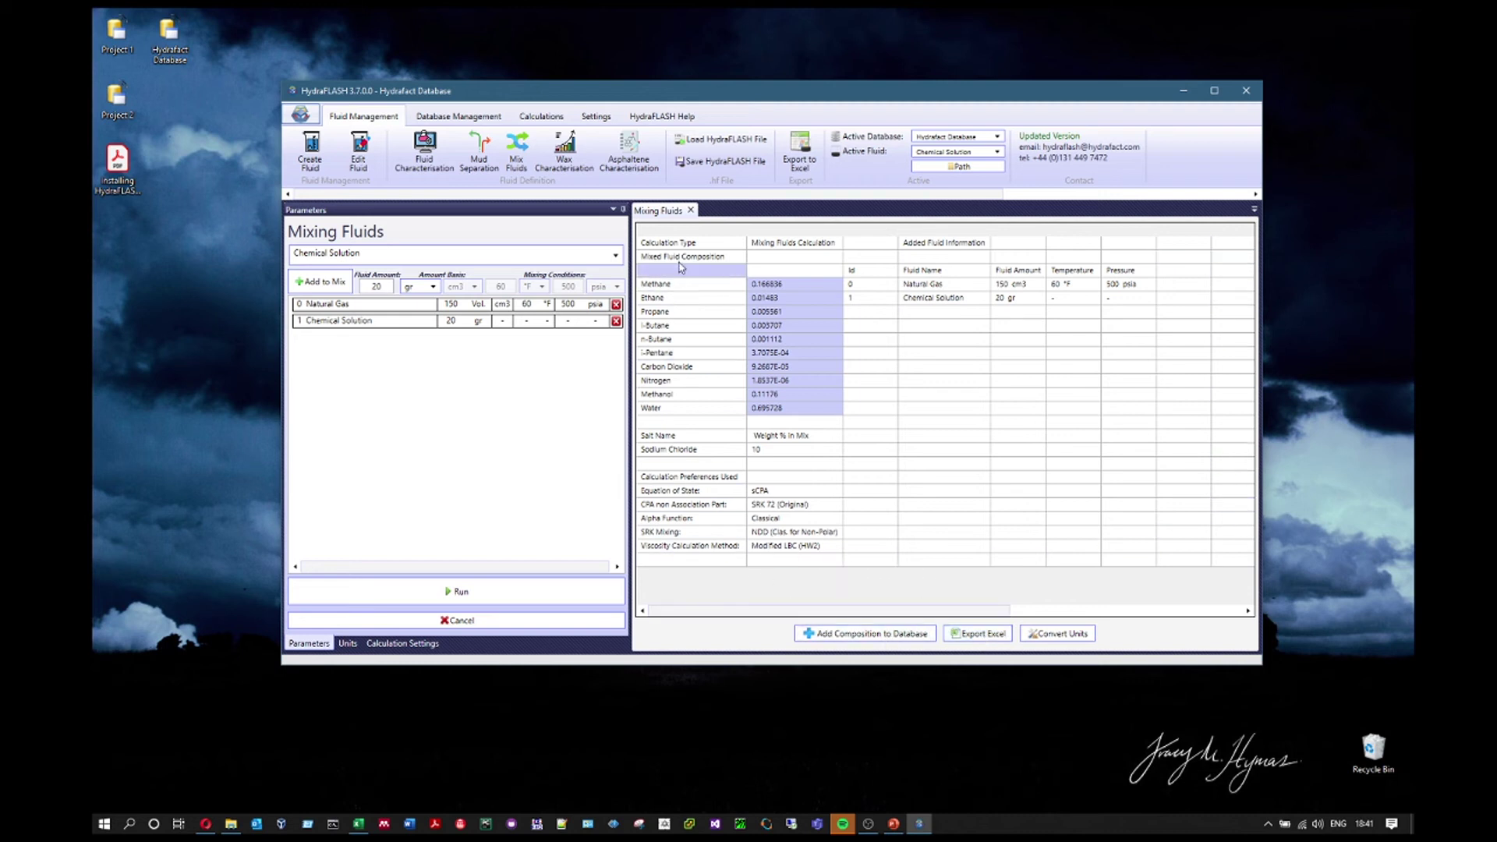
pyautogui.click(970, 630)
pyautogui.moveTo(710, 389); pyautogui.dragTo(562, 390)
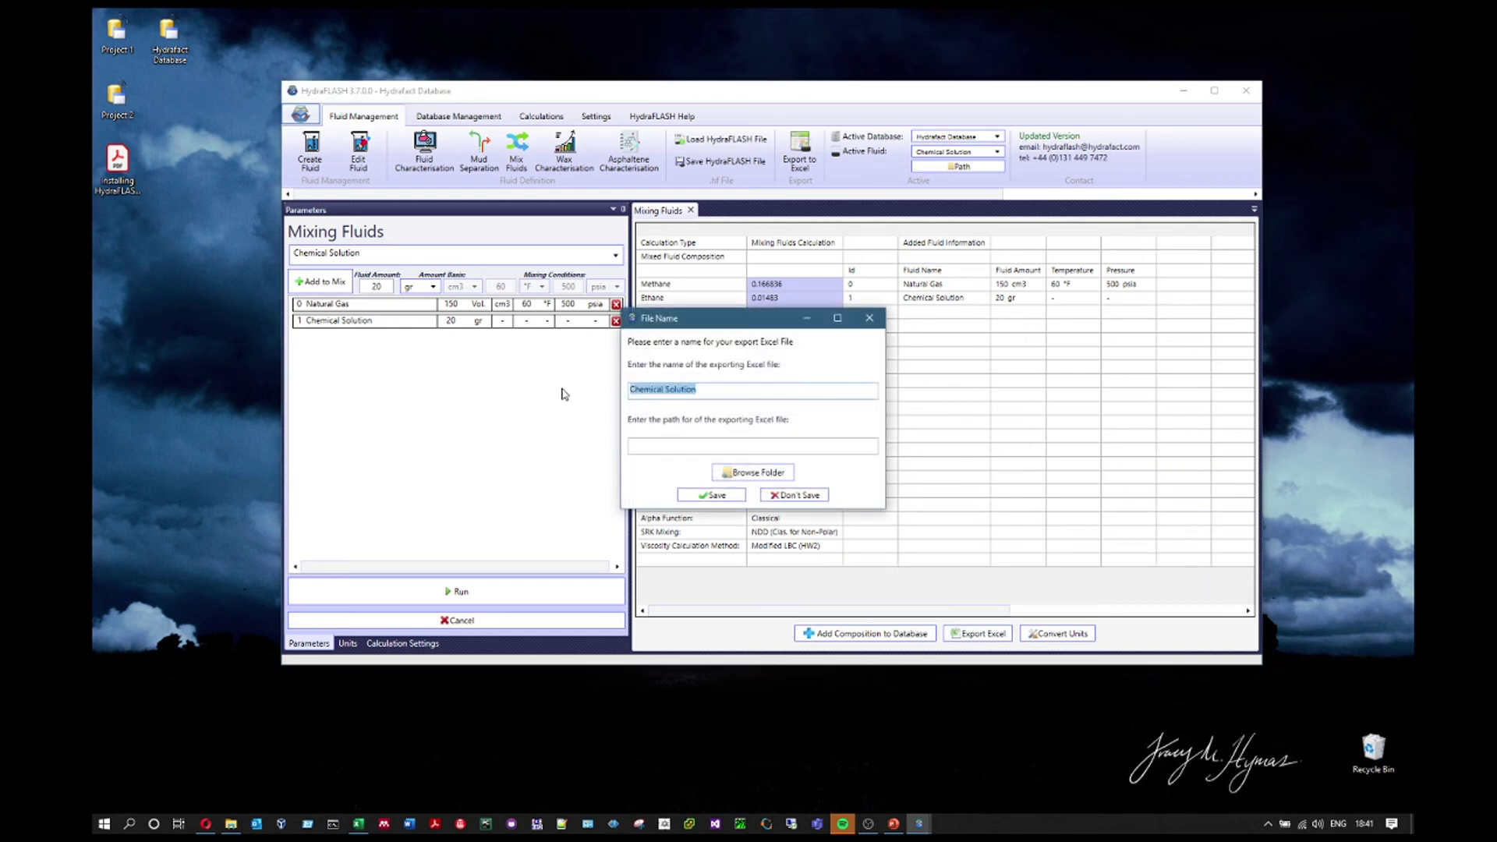
pyautogui.click(868, 318)
# Export the mixing results to an Excel file named First Exported File on the Desktop.
pyautogui.click(988, 632)
pyautogui.moveTo(750, 321); pyautogui.dragTo(818, 300)
pyautogui.moveTo(786, 364); pyautogui.dragTo(648, 365)
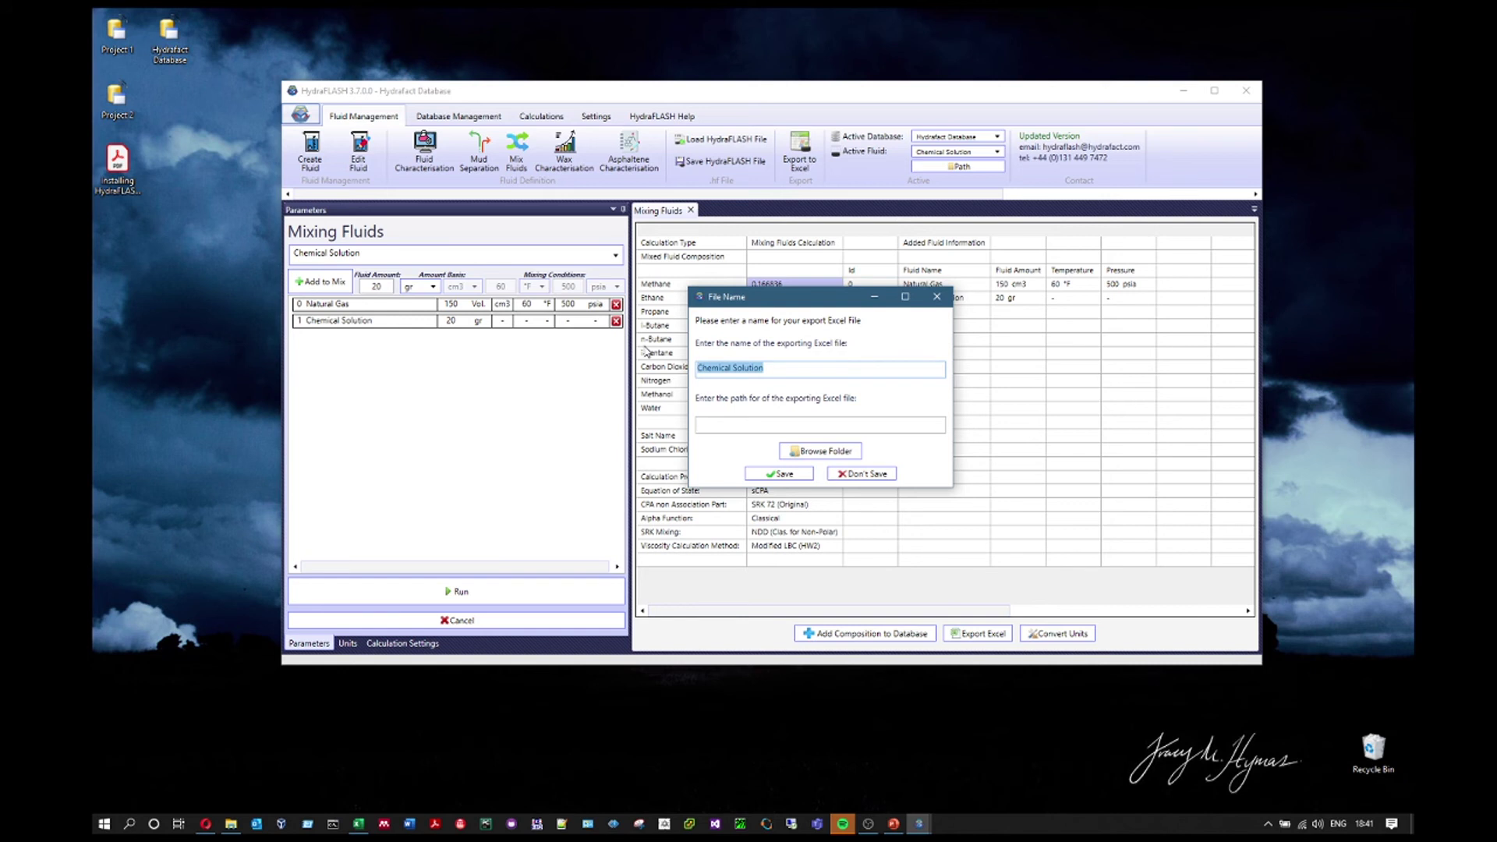
pyautogui.write('First Exported File')
pyautogui.click(815, 453)
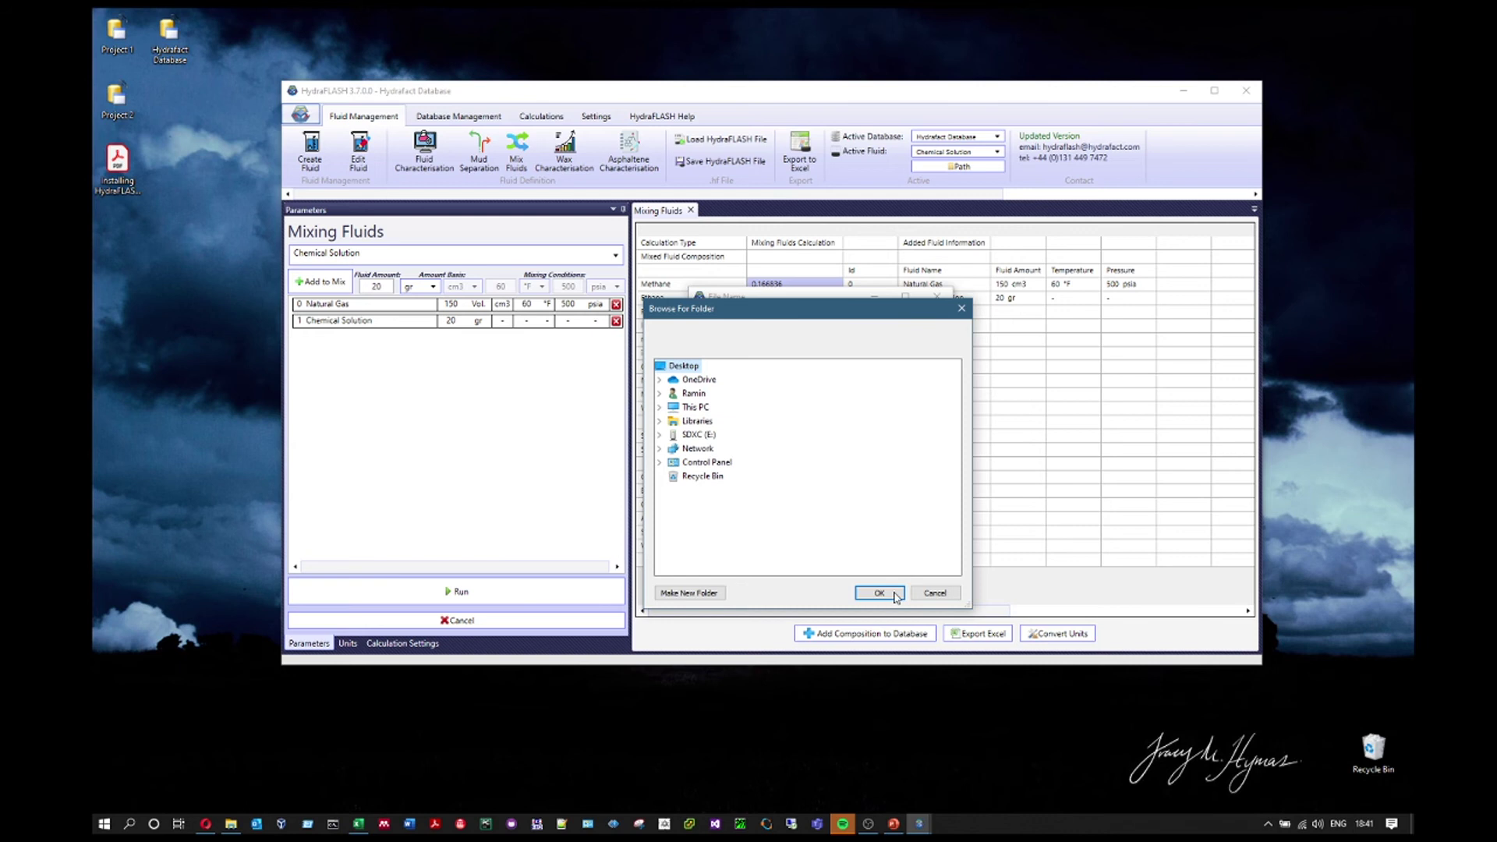
pyautogui.click(879, 593)
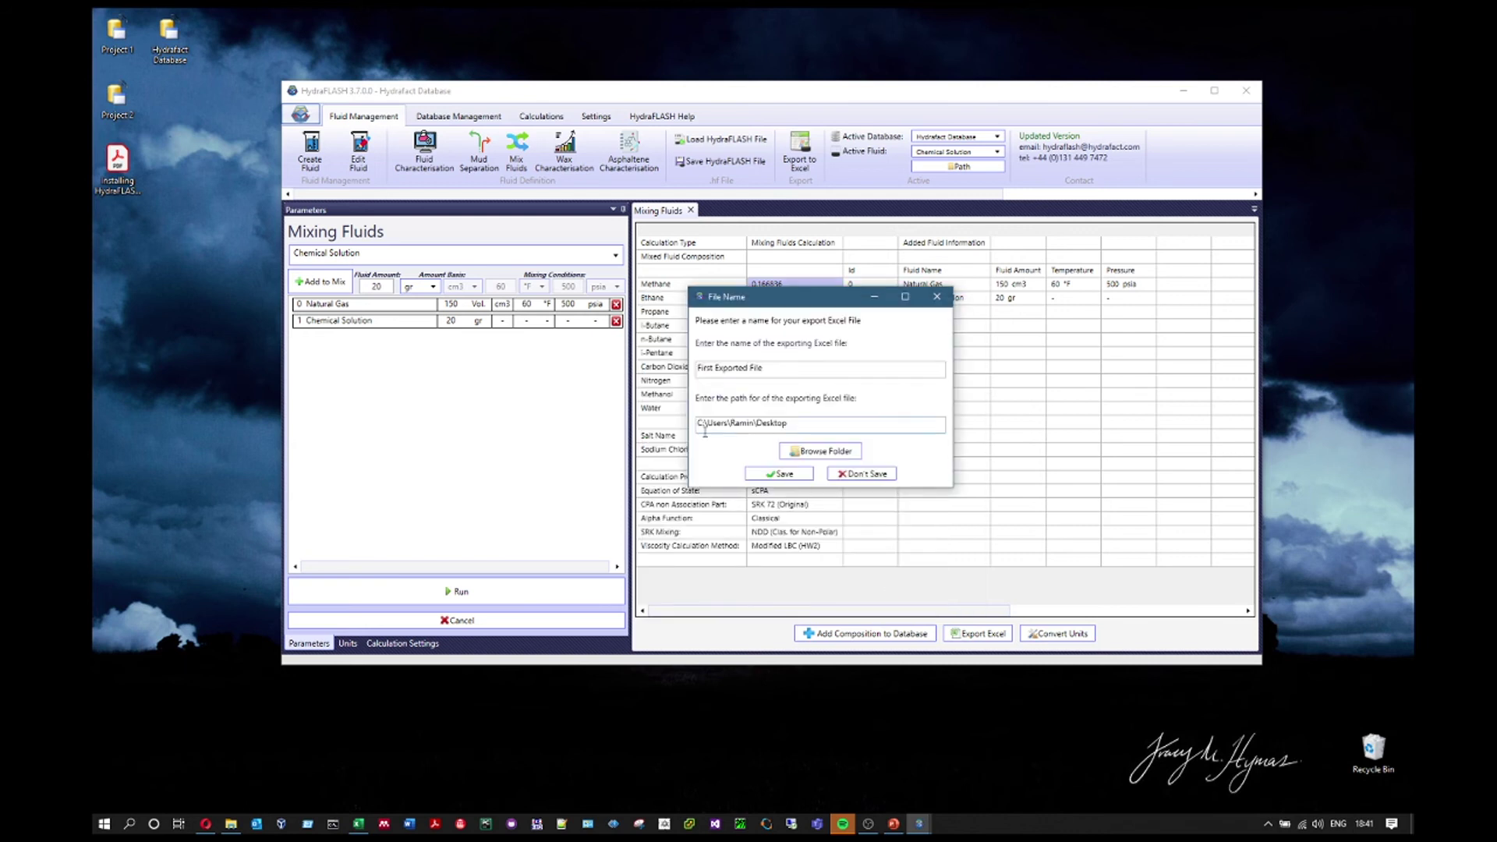
pyautogui.moveTo(789, 424); pyautogui.dragTo(653, 433)
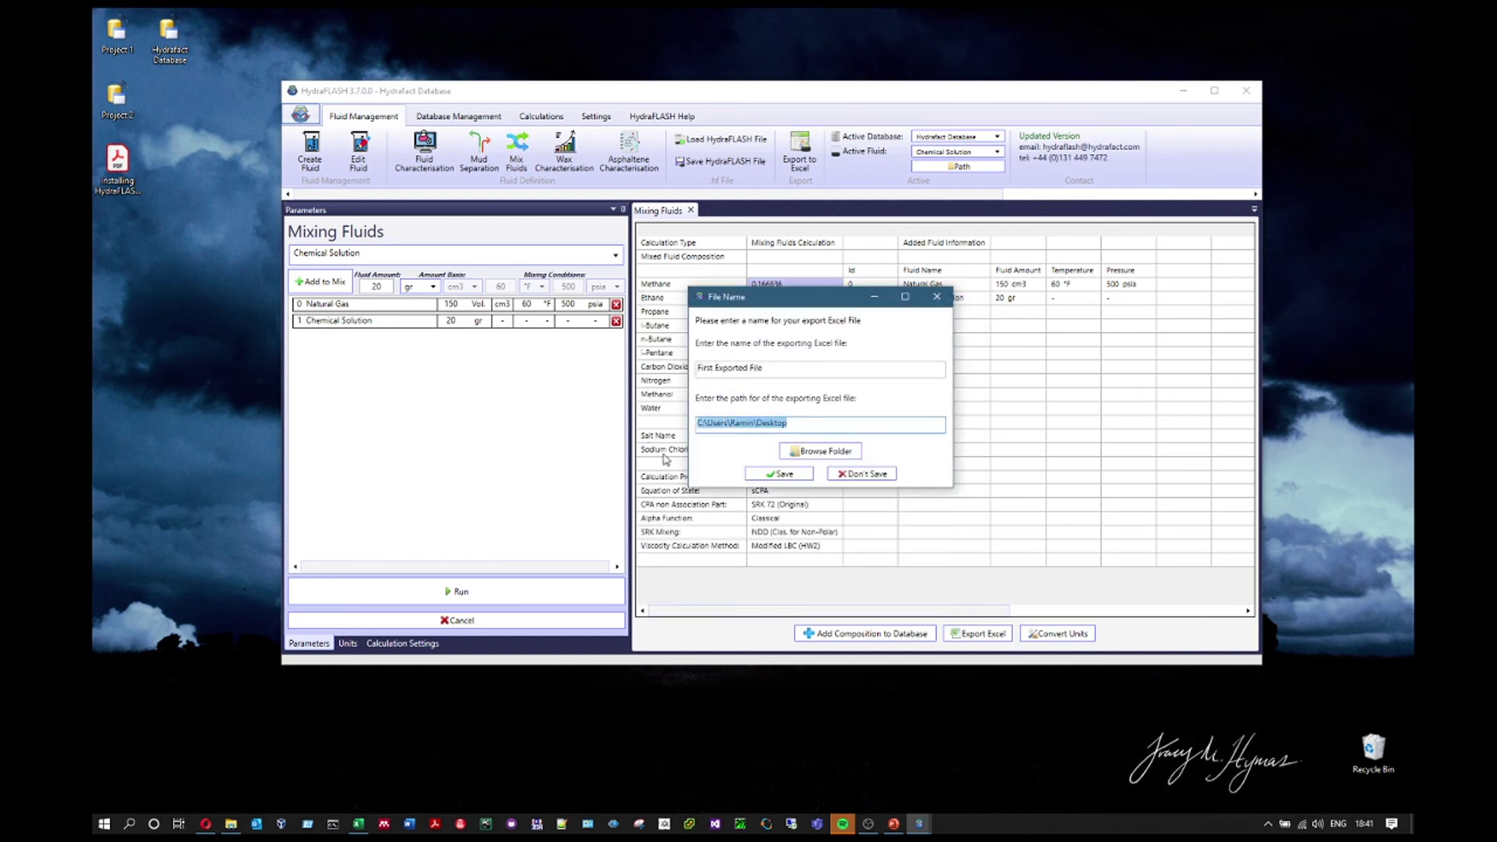
pyautogui.click(784, 475)
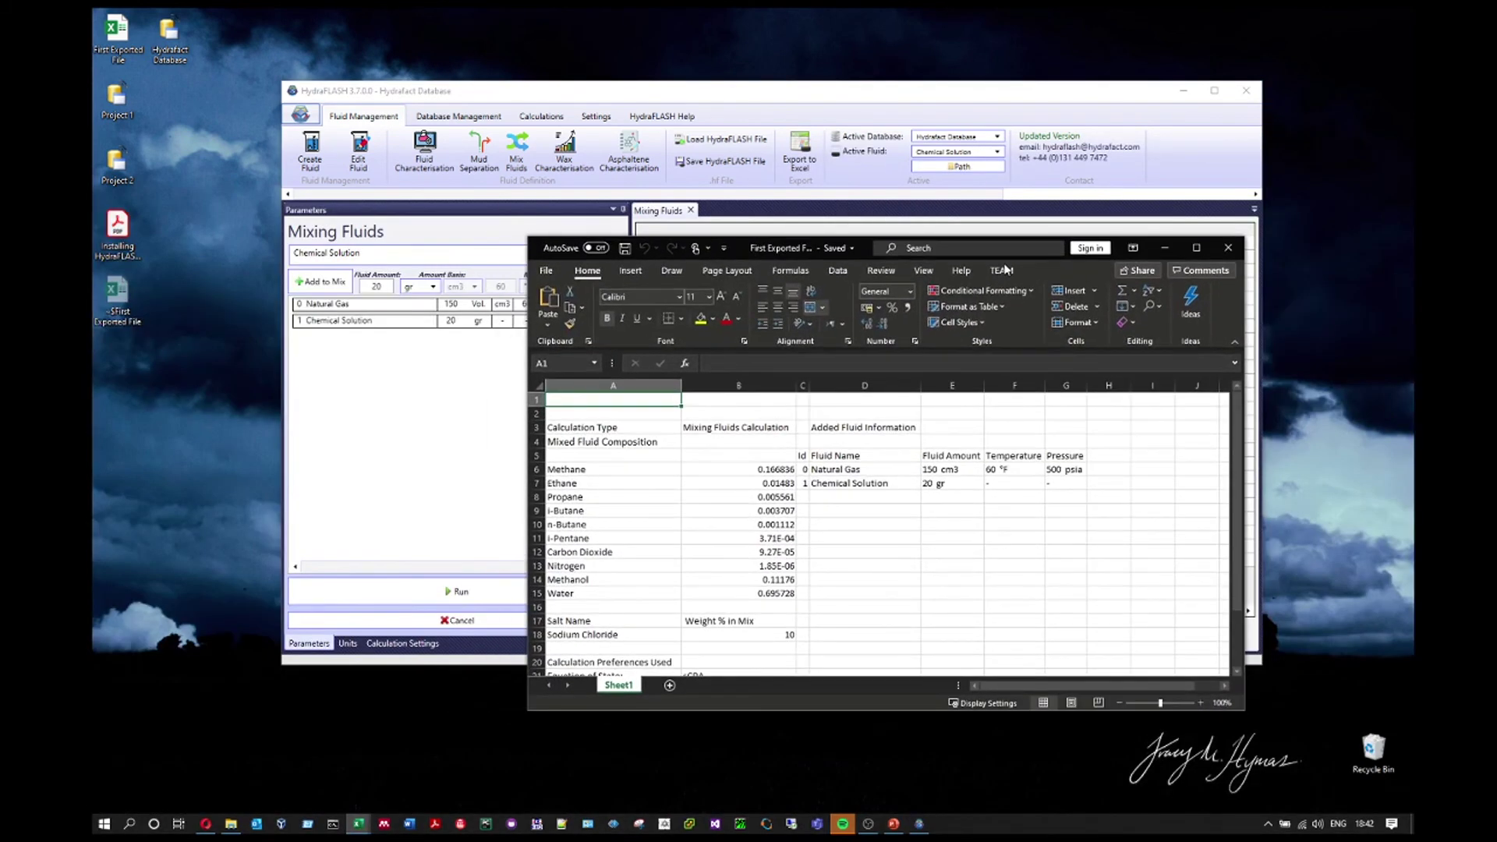
# Review the exported mixing results in Excel and close the workbook.
pyautogui.moveTo(1005, 269); pyautogui.dragTo(1012, 253)
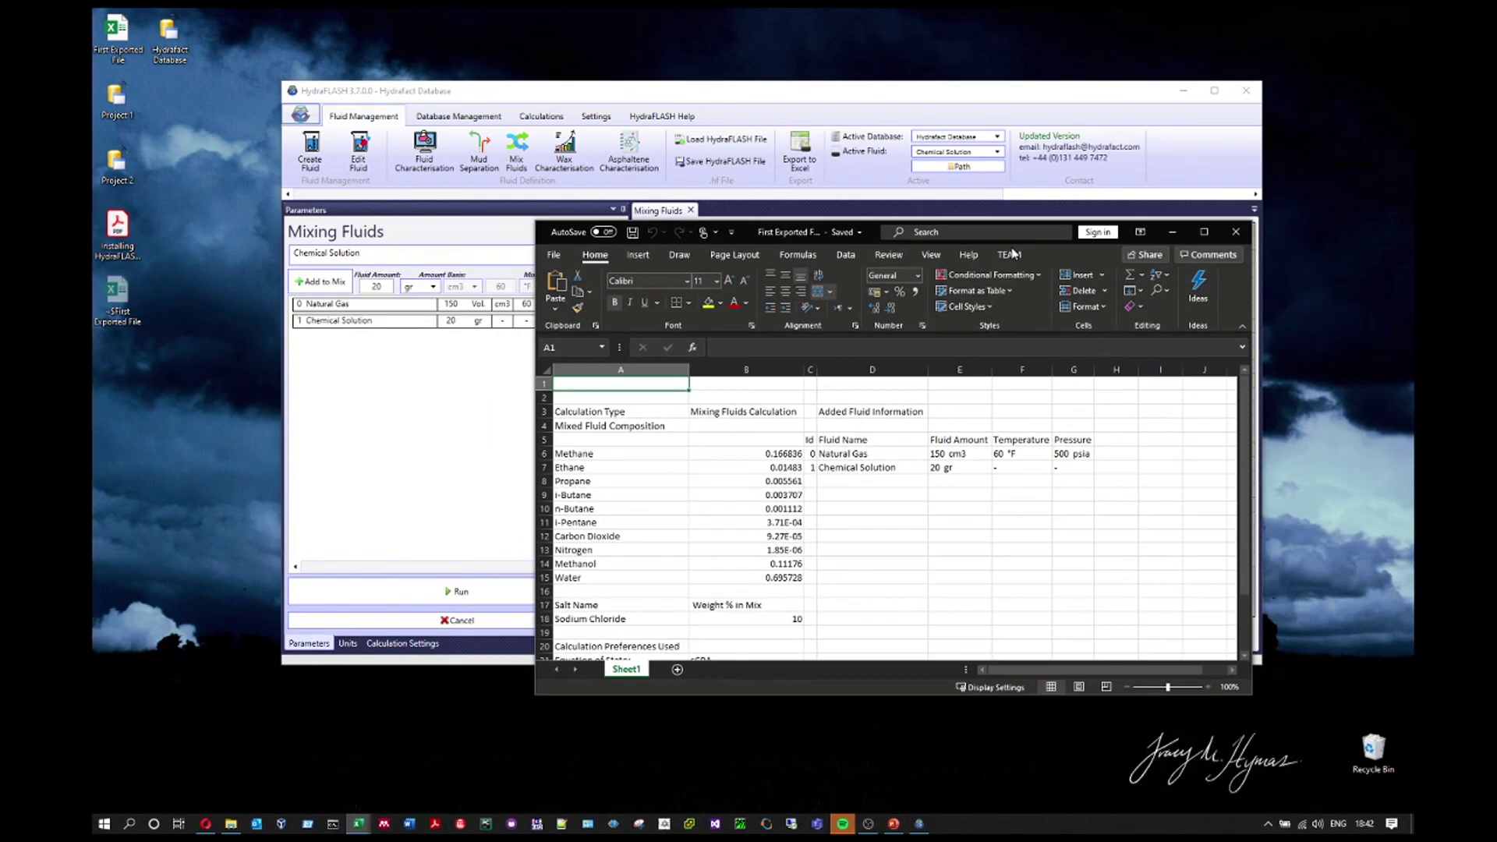
pyautogui.click(1236, 232)
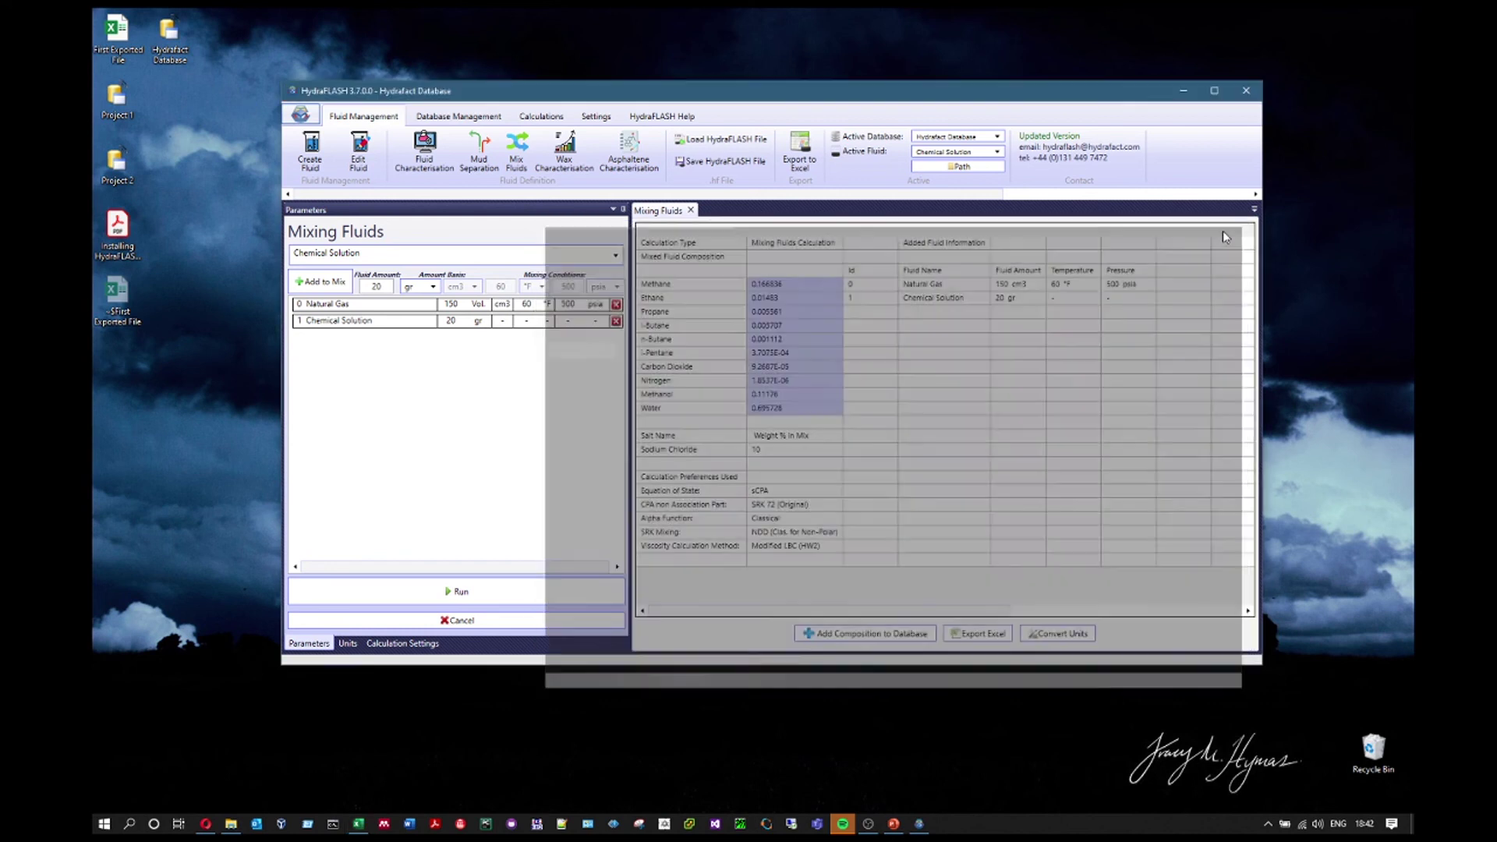
pyautogui.click(167, 332)
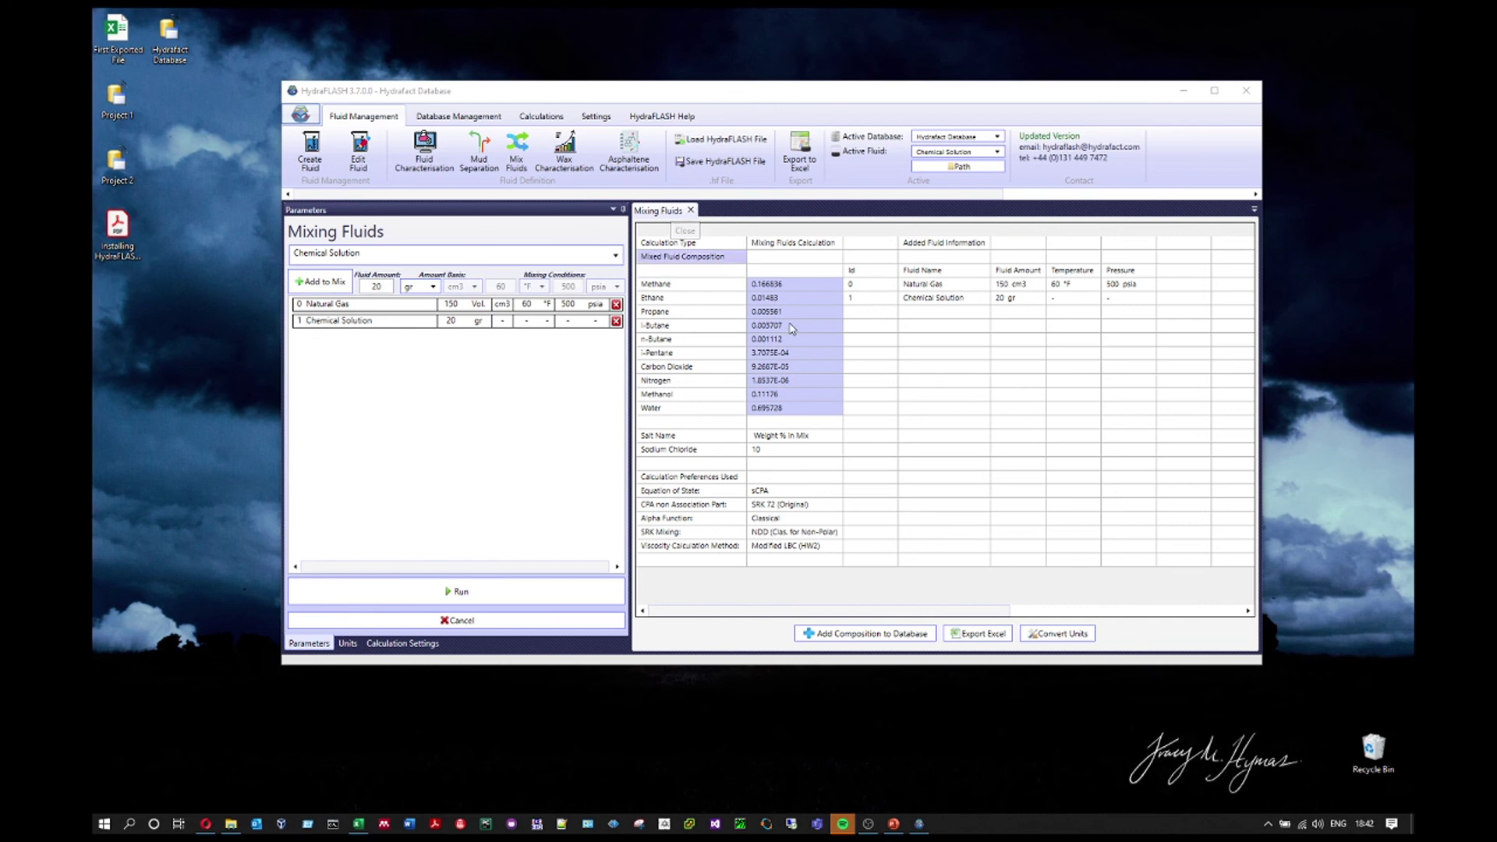
# Copy the block of mixing result cells from the composition through the Equation of State row, and clear the selection.
pyautogui.moveTo(655, 271); pyautogui.dragTo(1058, 493)
pyautogui.rightClick(992, 433)
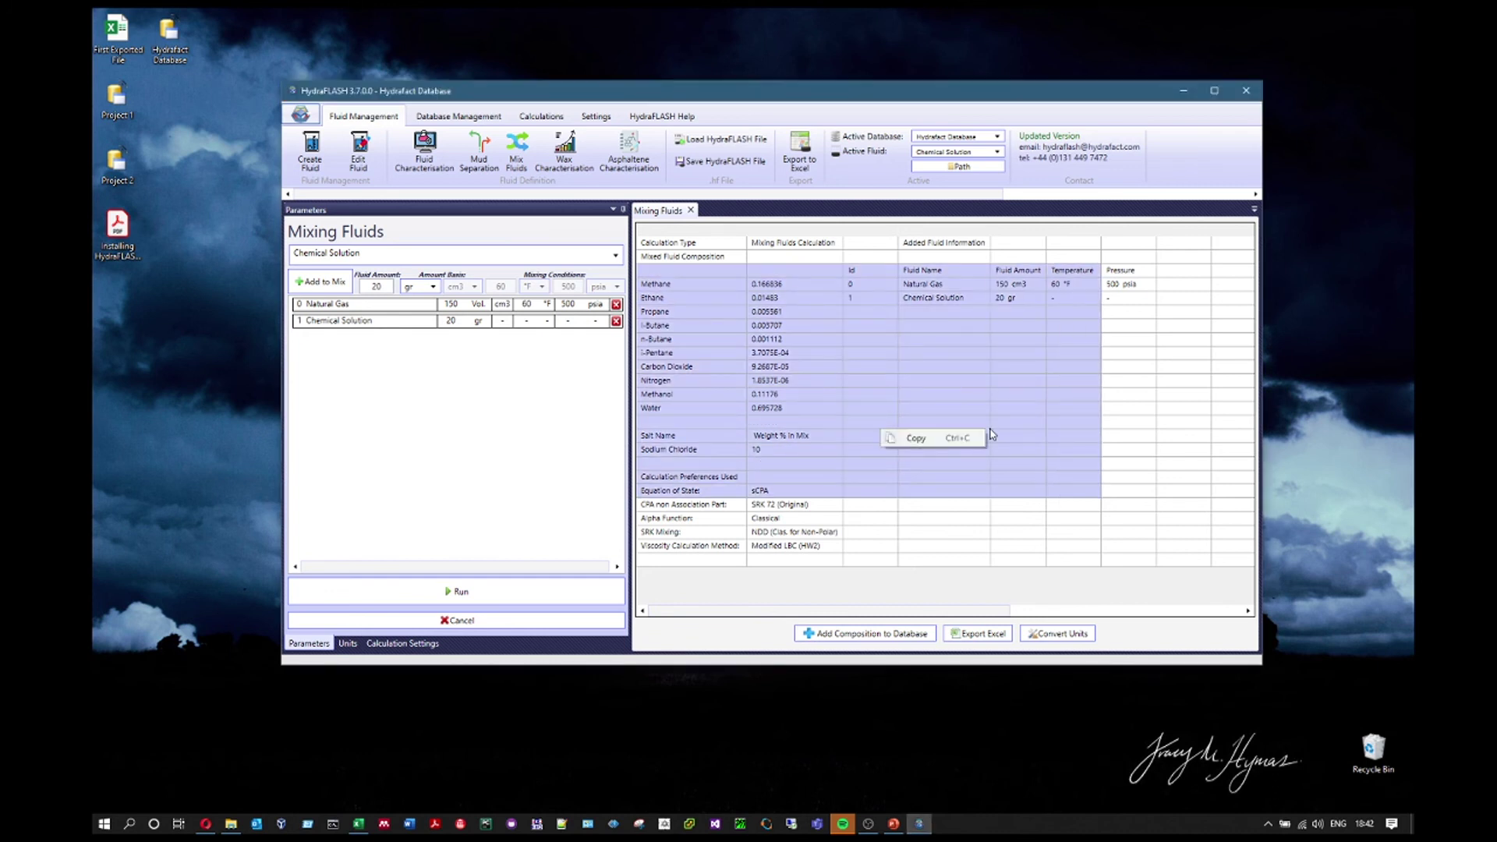
pyautogui.click(947, 438)
pyautogui.click(787, 463)
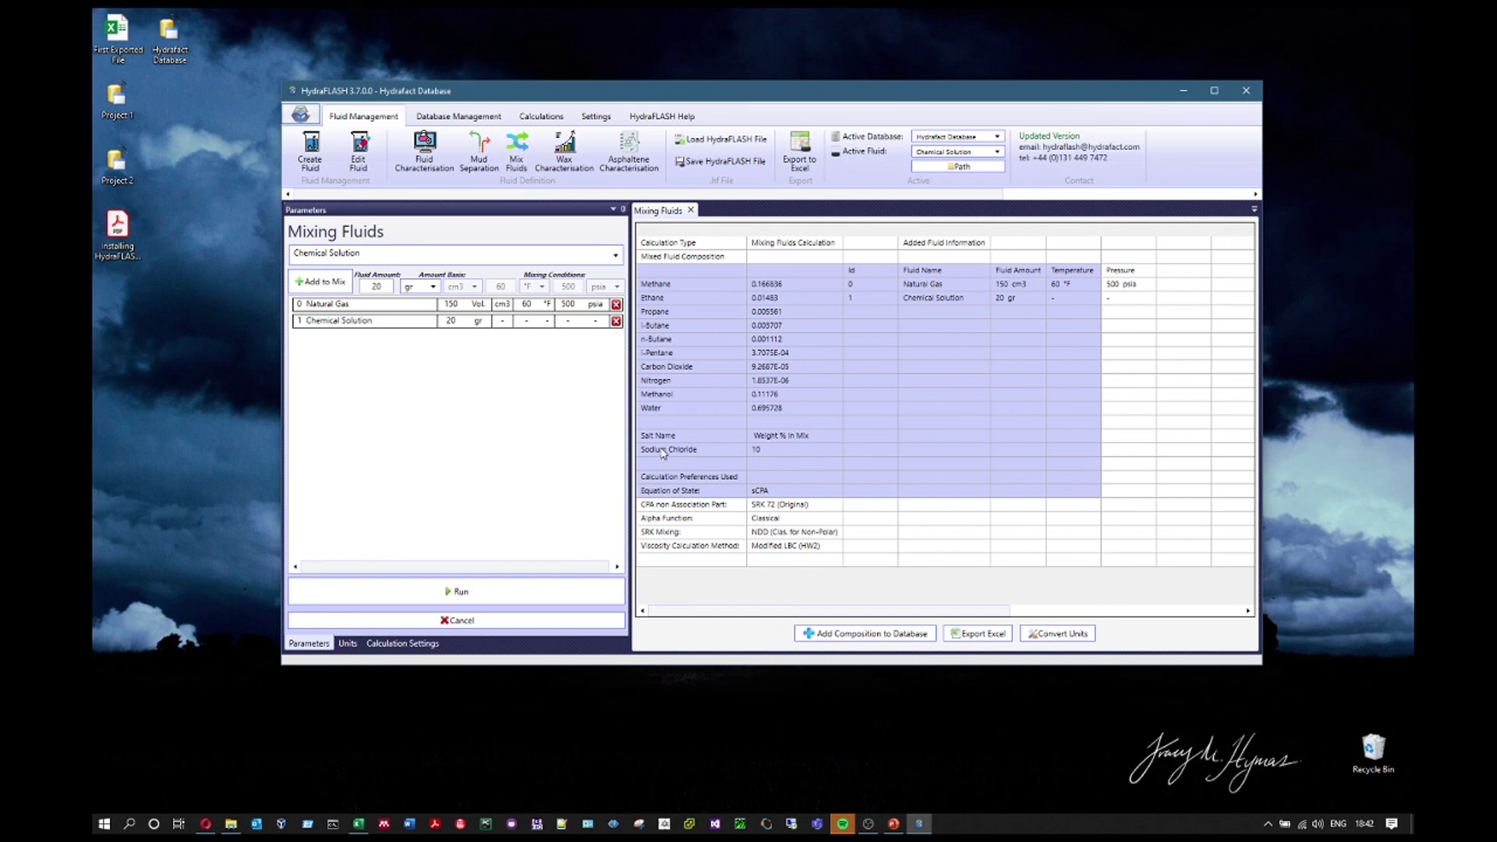
pyautogui.click(850, 561)
pyautogui.click(775, 351)
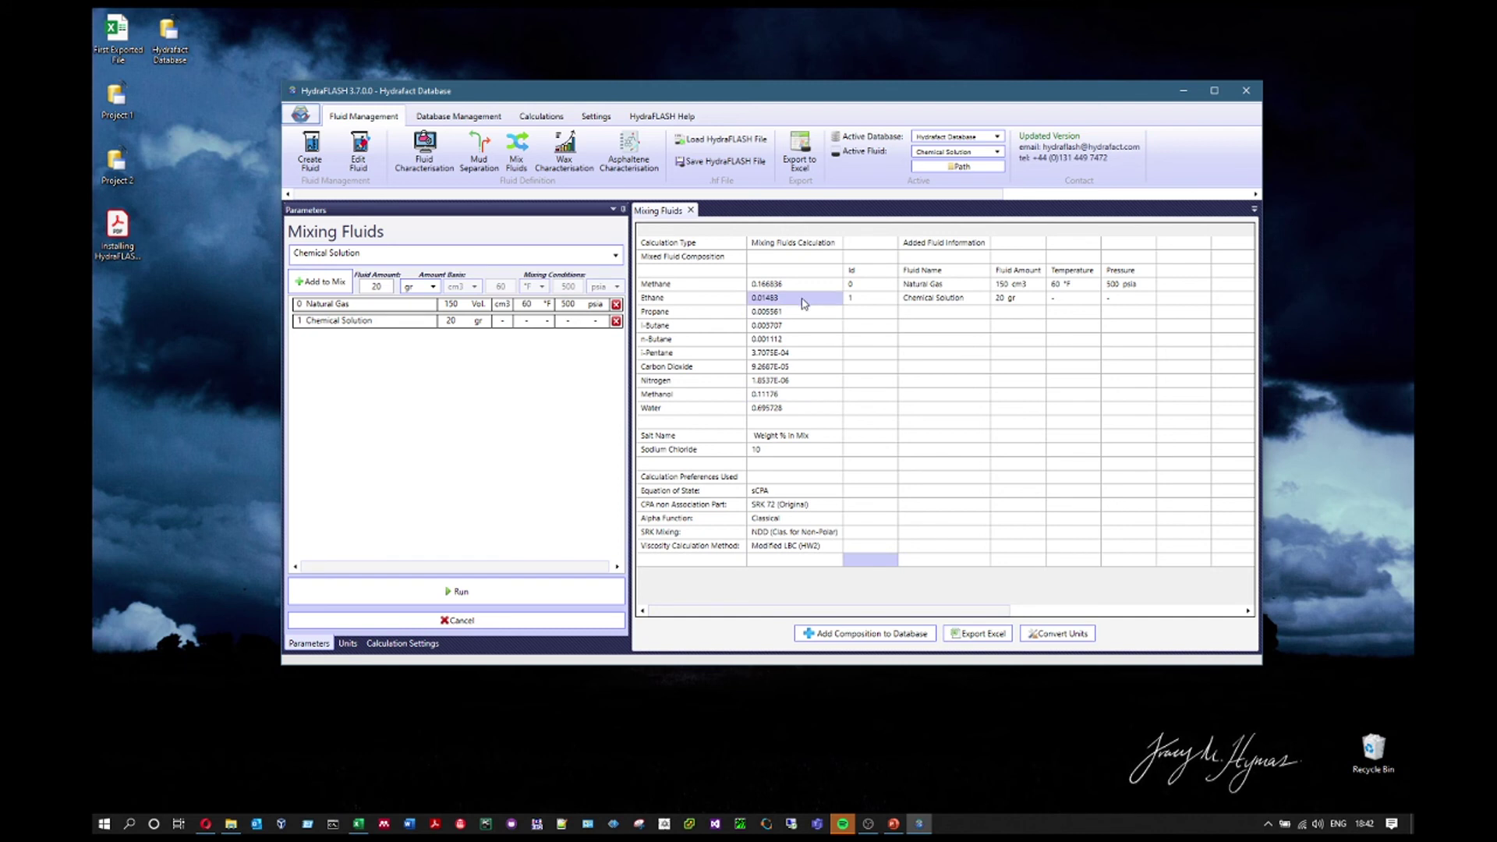
# Add the mixed fluid to the database as a new composition named Mixed Composition.
pyautogui.click(892, 635)
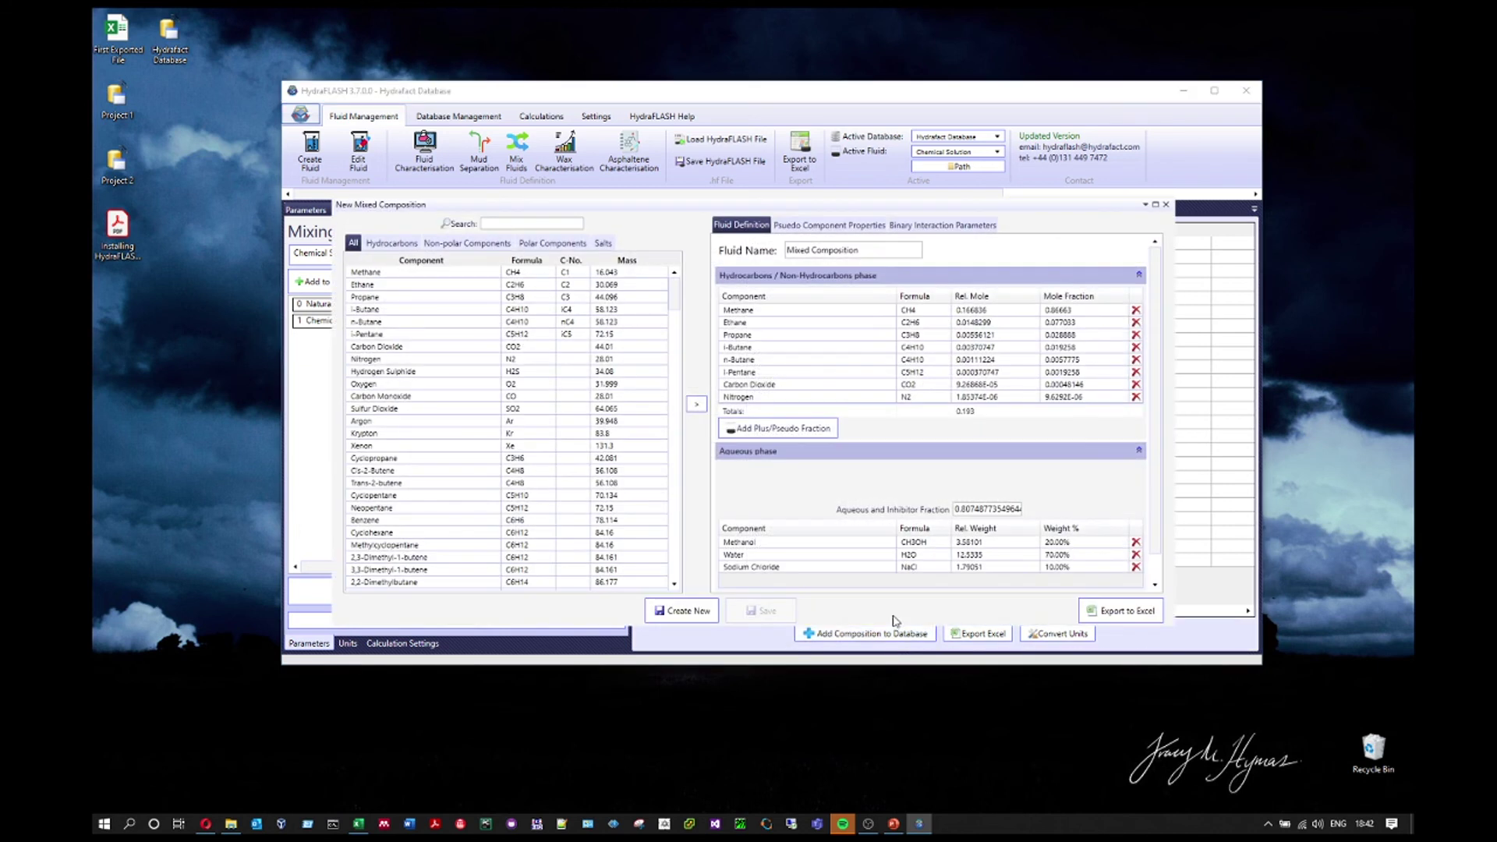
pyautogui.moveTo(837, 211); pyautogui.dragTo(826, 150)
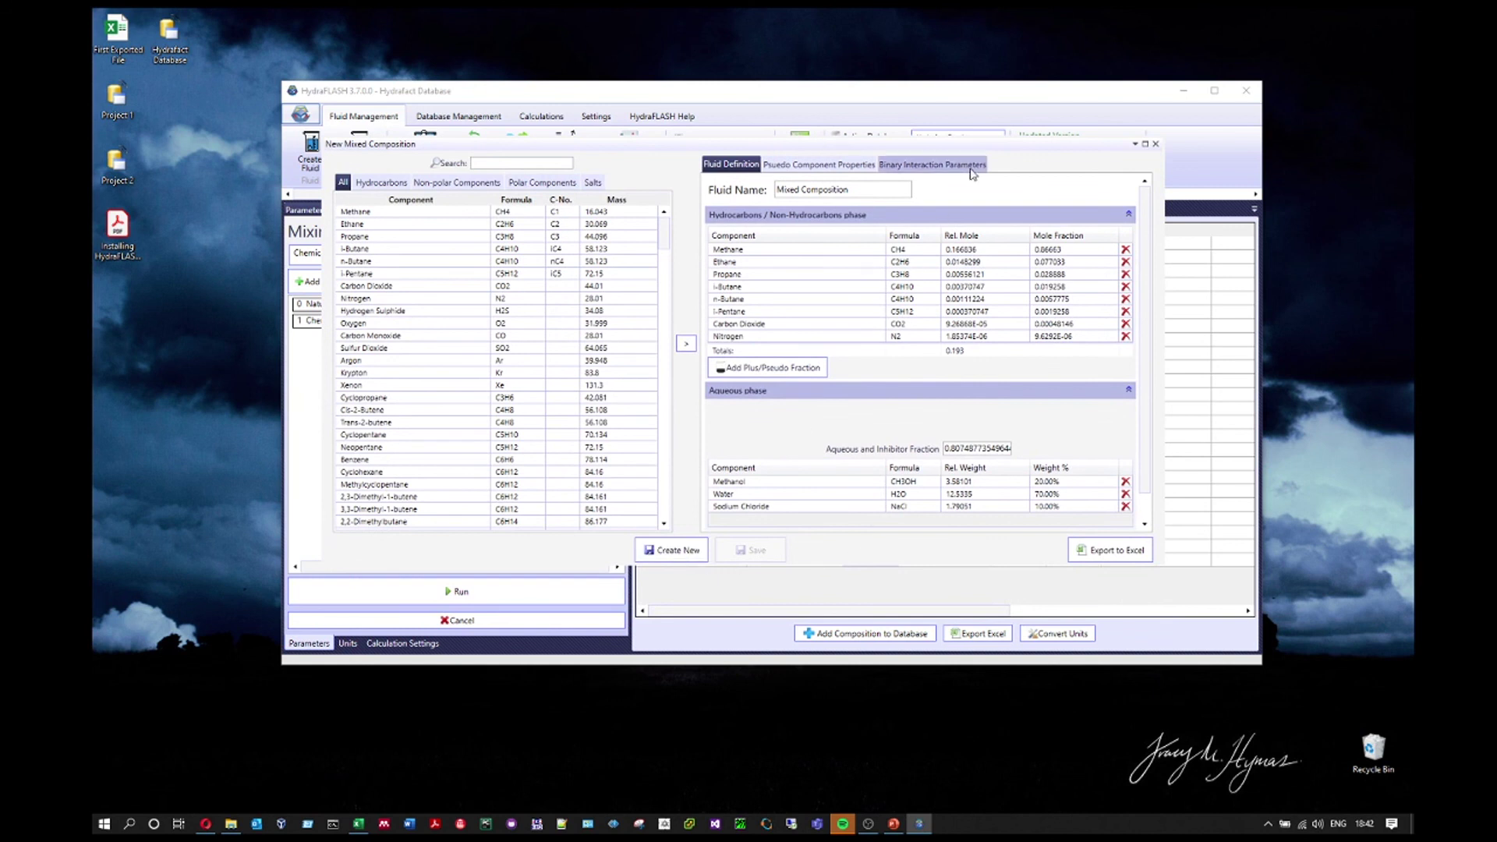
pyautogui.click(677, 549)
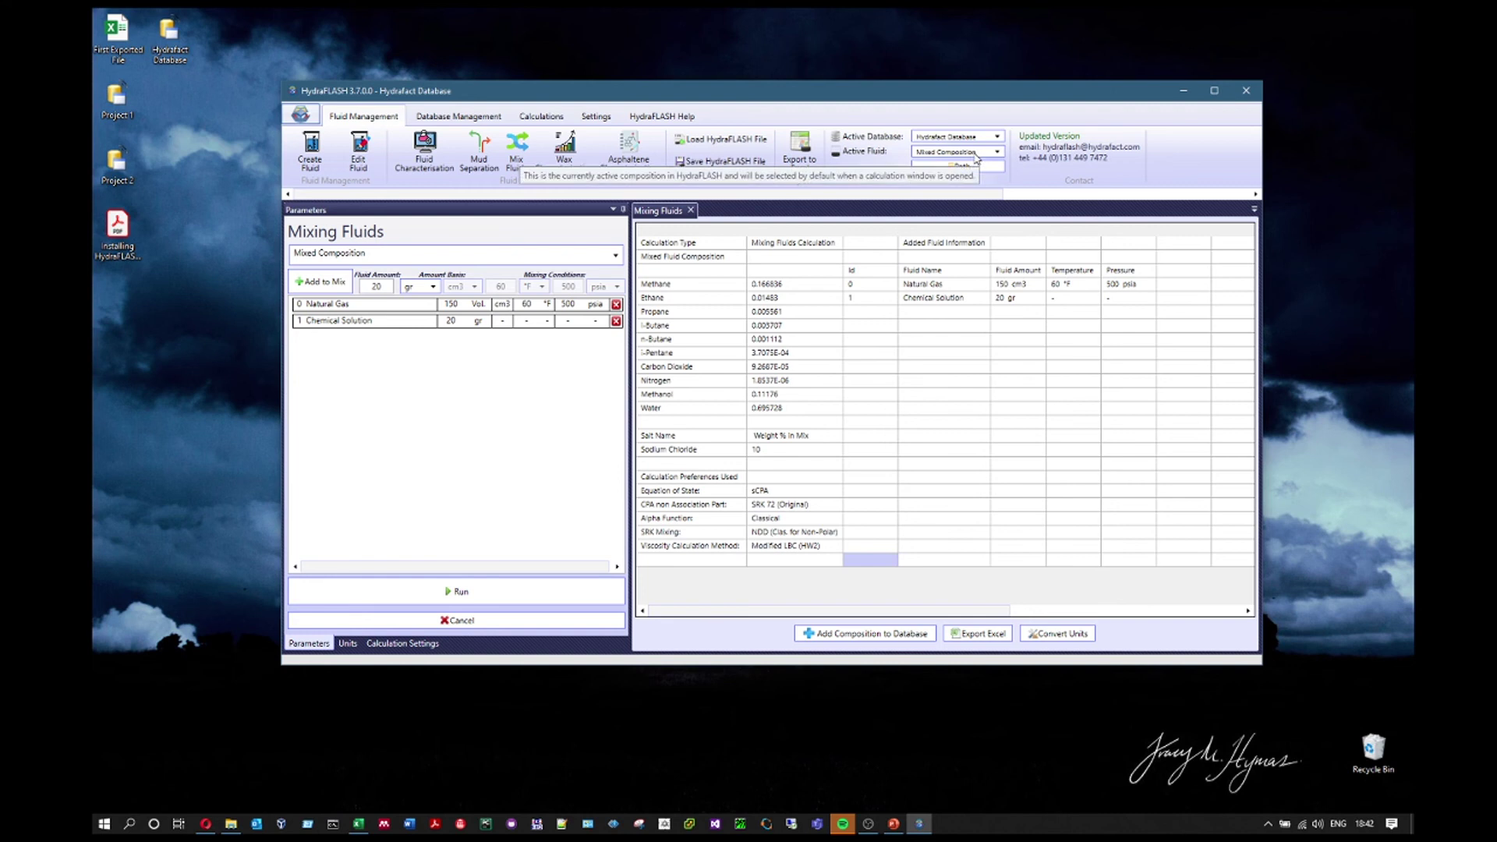
# Close the mixing results and remove Natural Gas and Chemical Solution from the mix list.
pyautogui.click(690, 211)
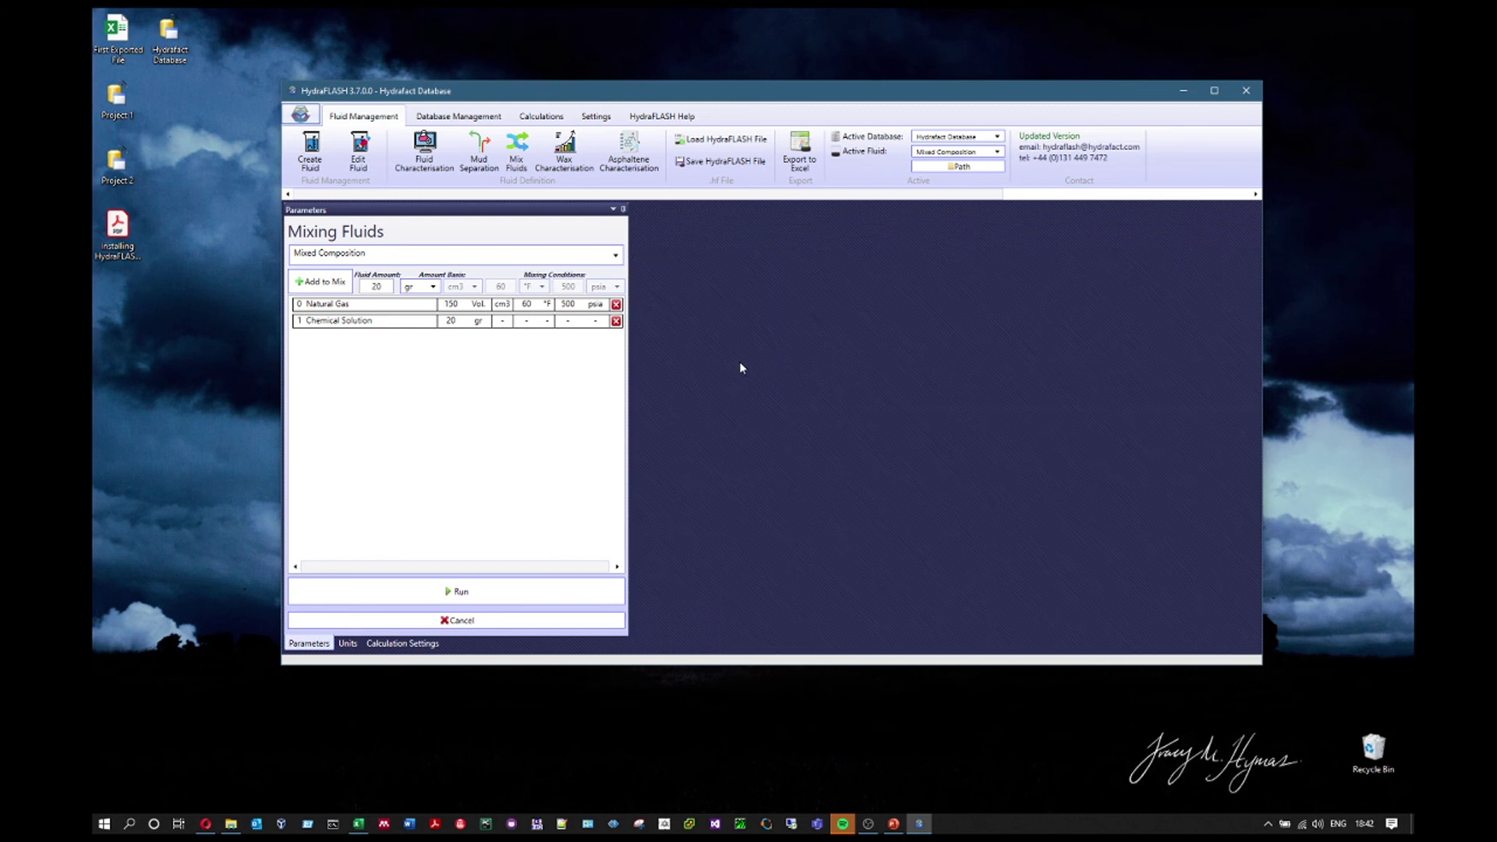
pyautogui.click(616, 320)
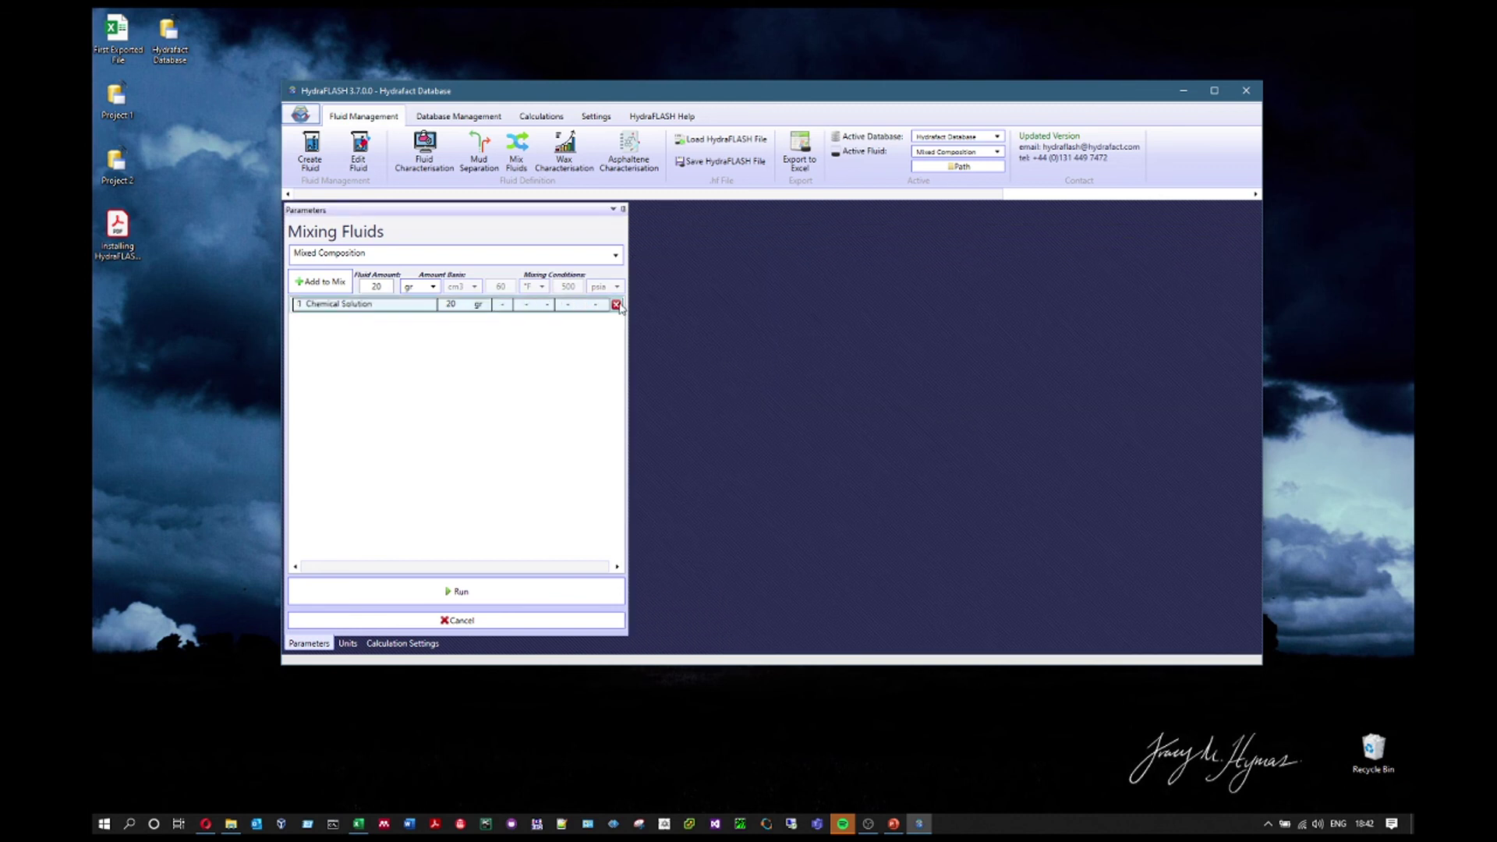
pyautogui.click(616, 304)
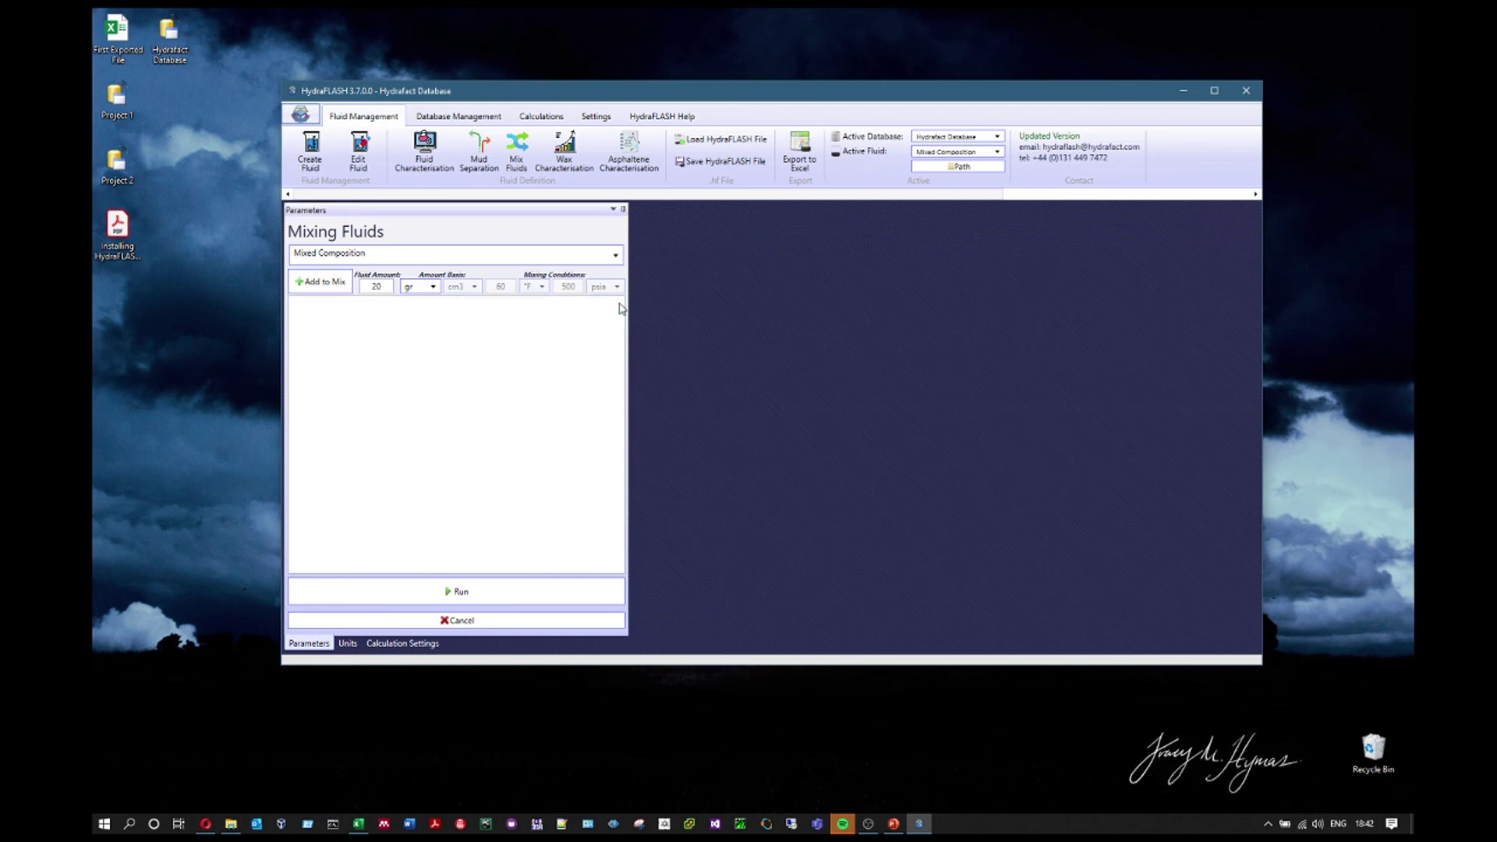
pyautogui.click(480, 255)
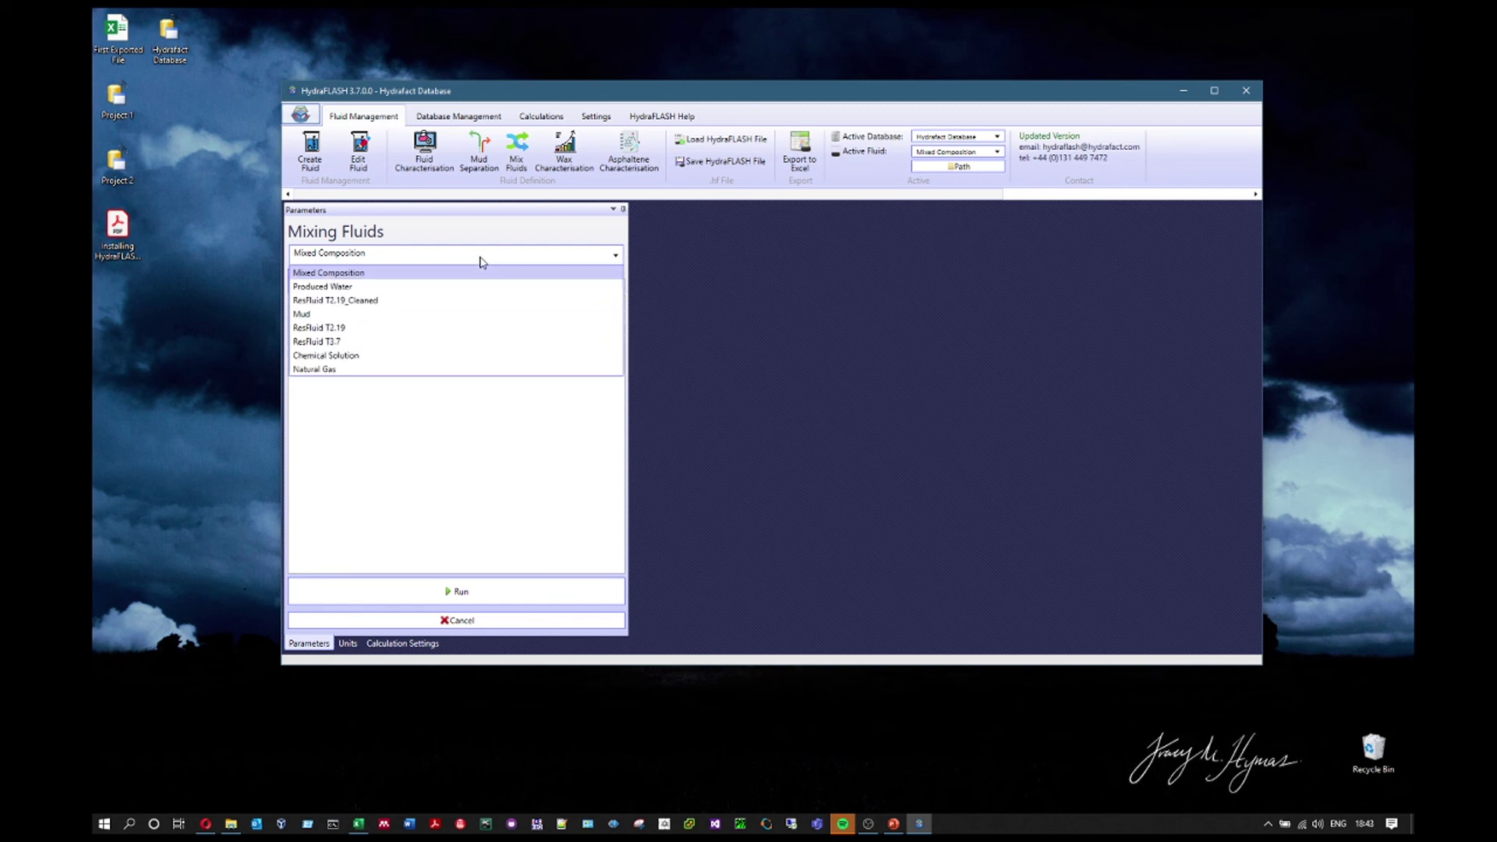
pyautogui.click(441, 433)
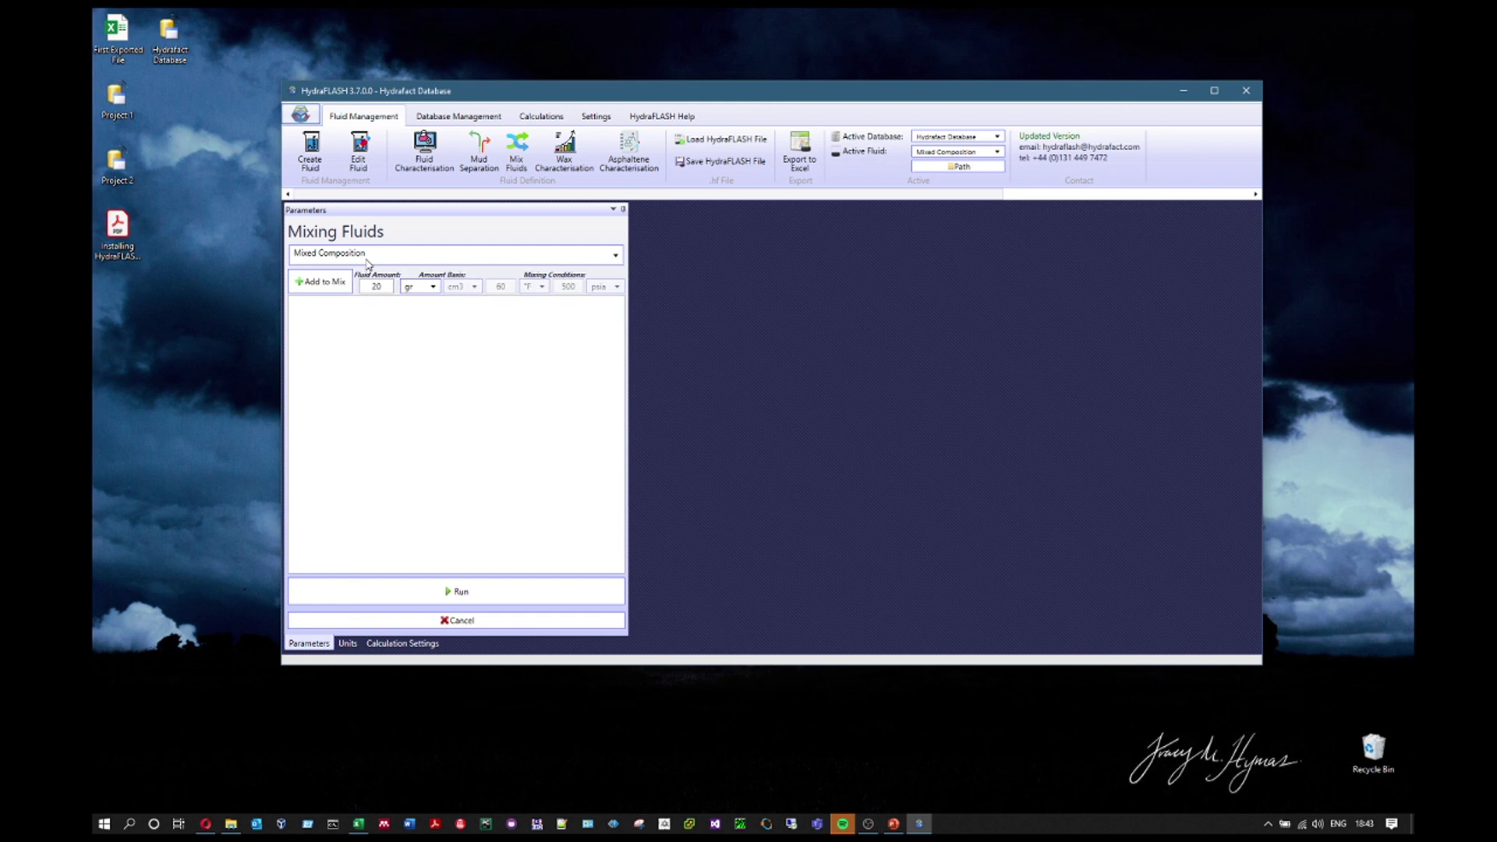
pyautogui.click(368, 258)
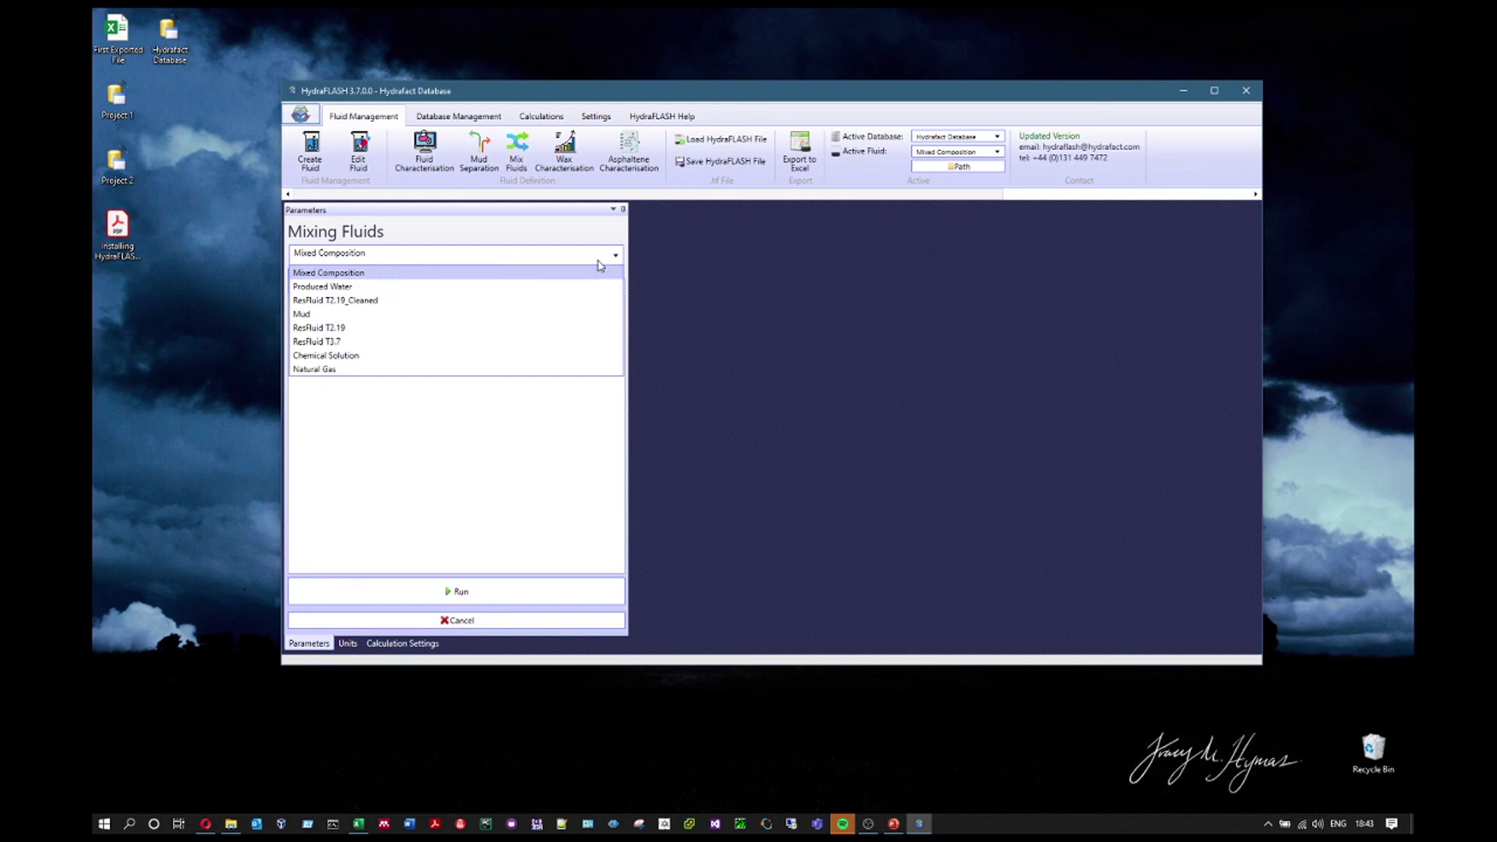
pyautogui.click(315, 287)
pyautogui.click(409, 257)
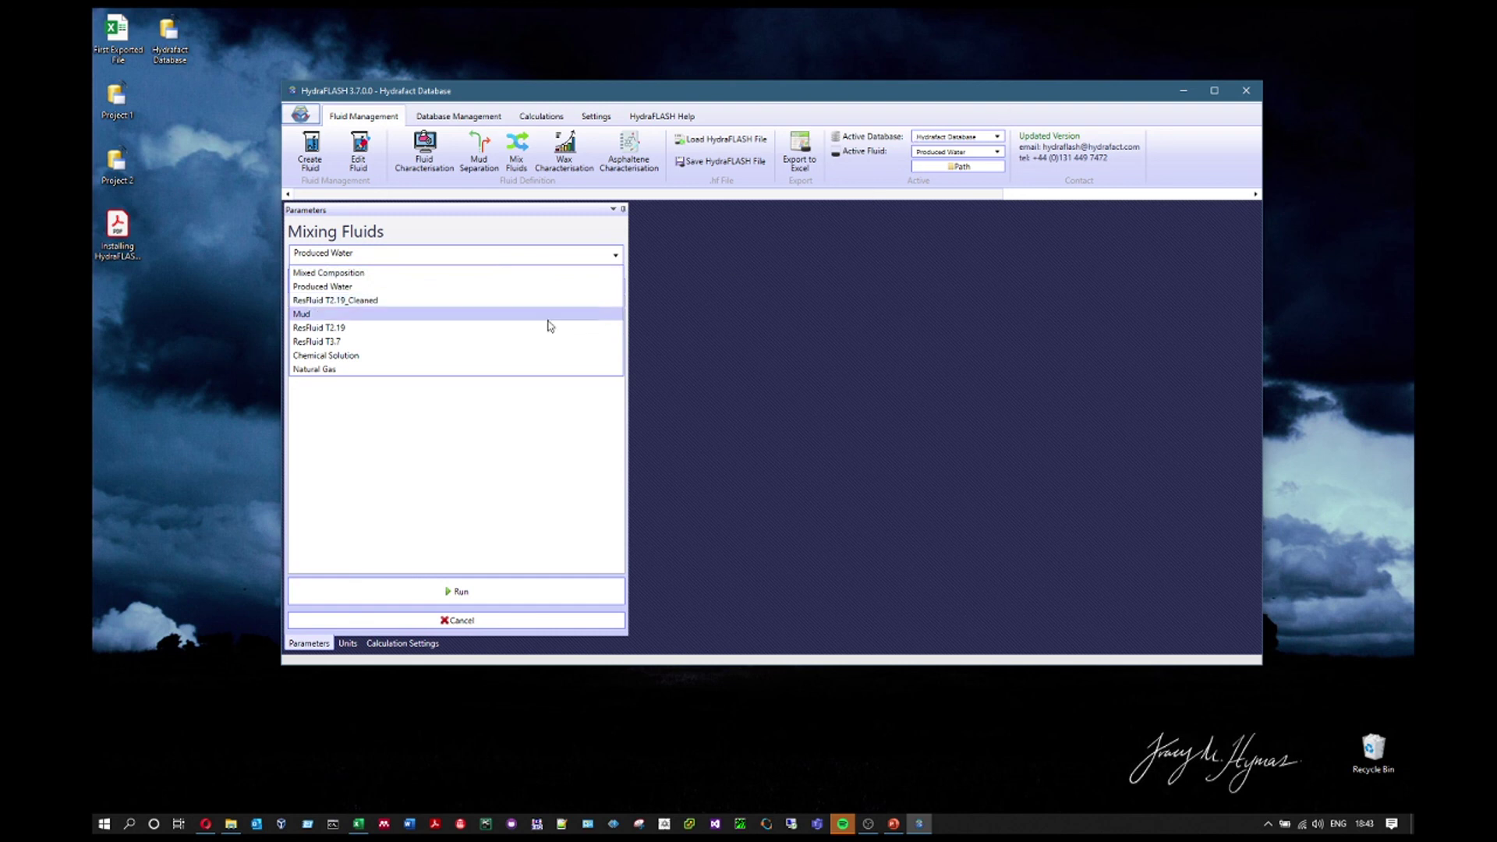
pyautogui.click(358, 372)
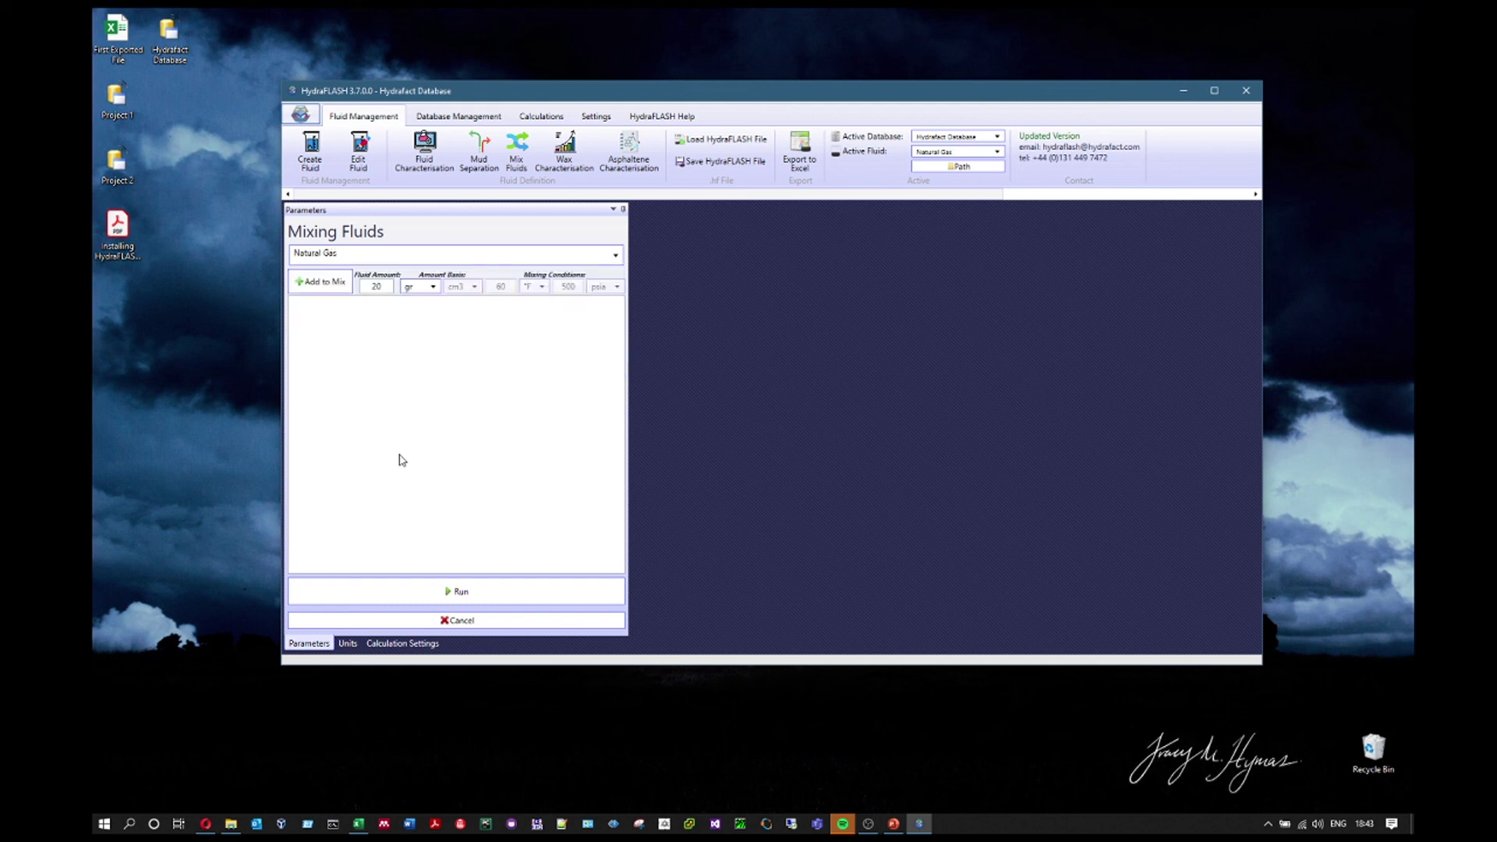
pyautogui.click(481, 253)
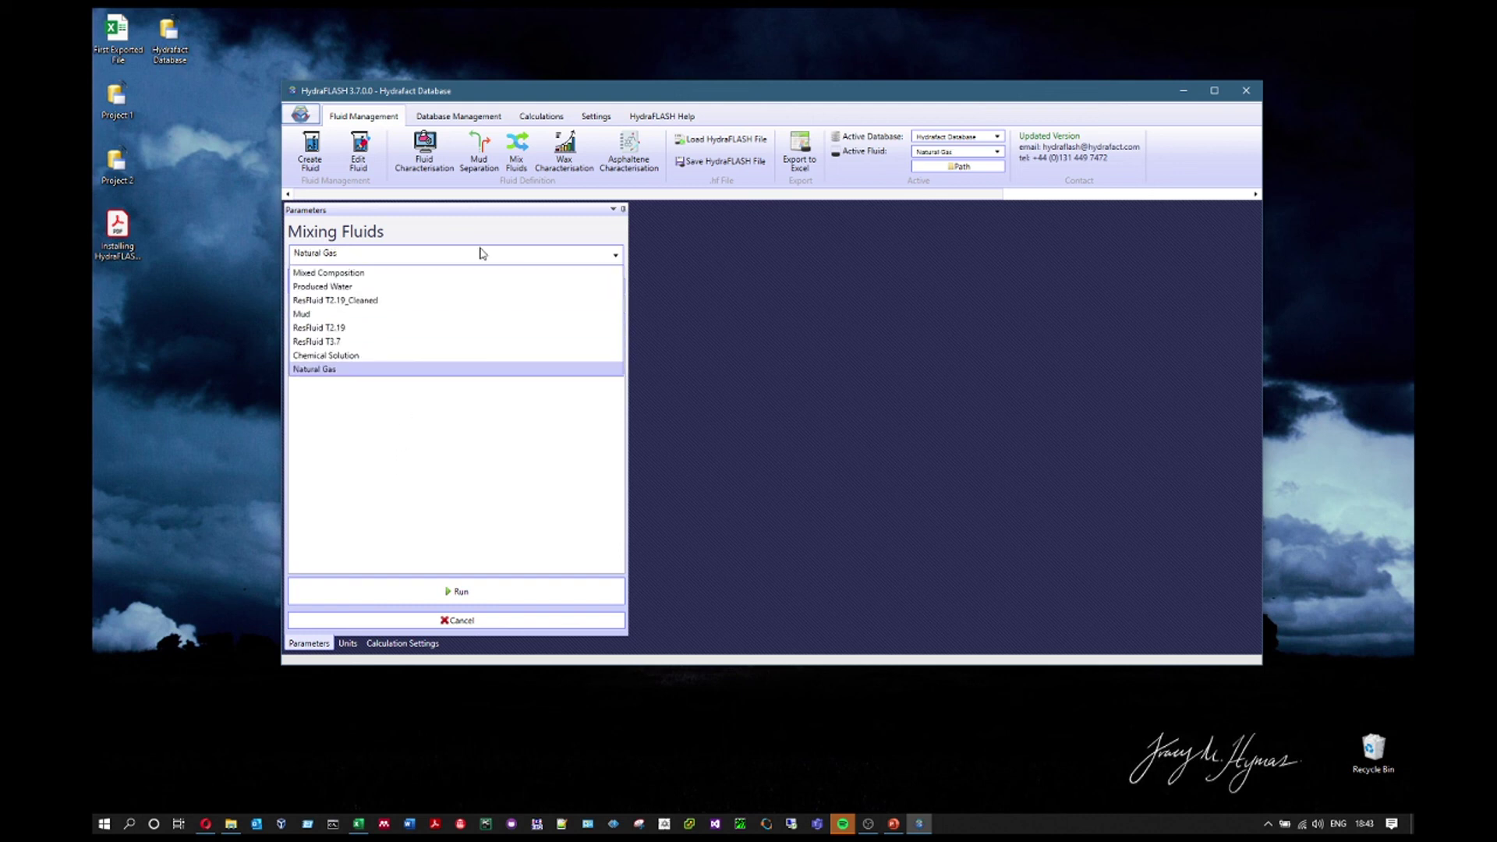
pyautogui.click(432, 343)
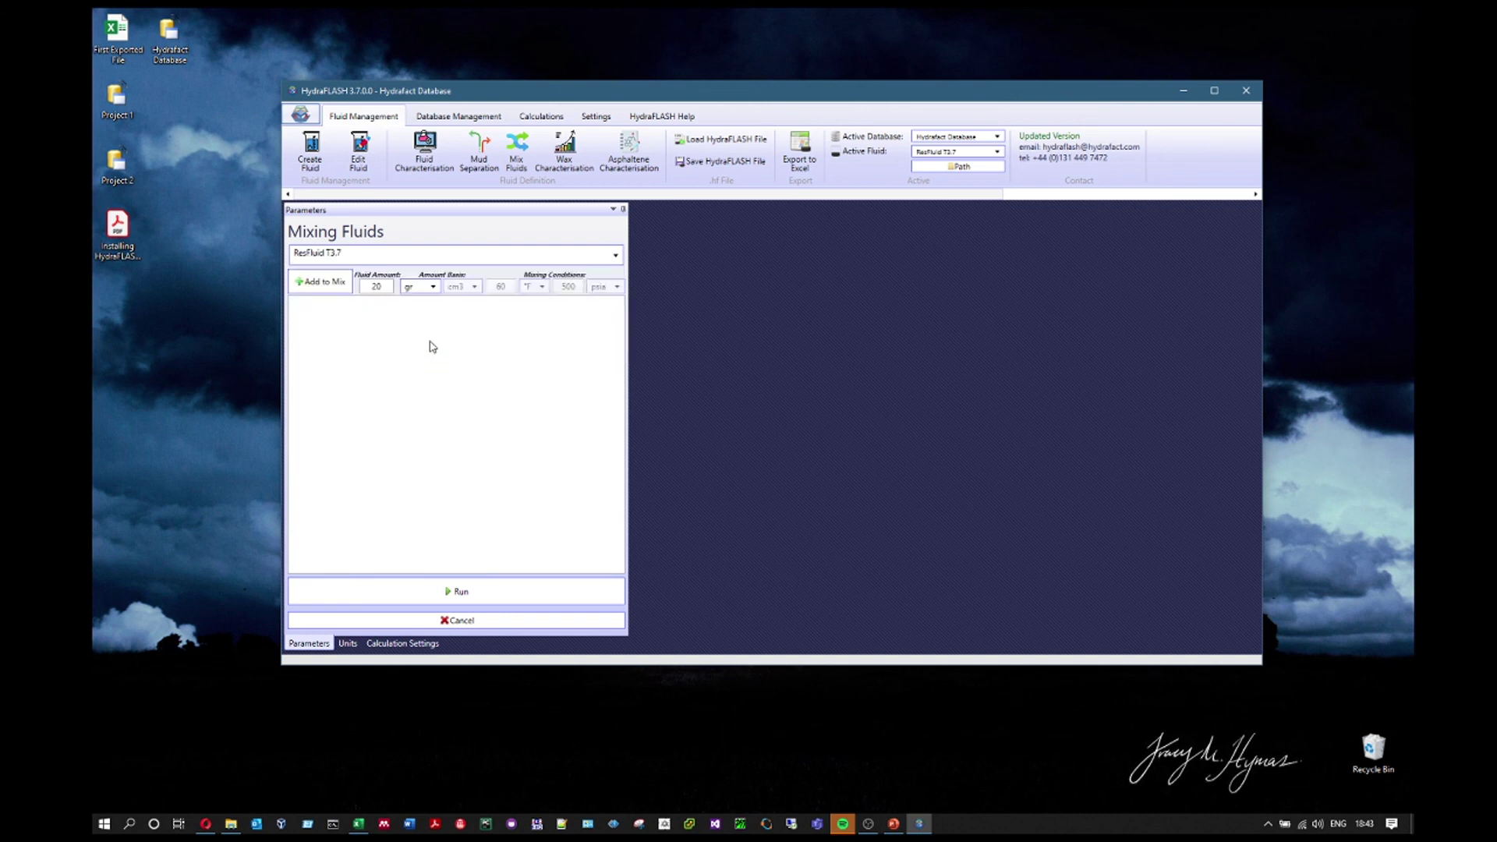
# Add Natural Gas to the mix with a fluid amount of 100 gr.
pyautogui.click(484, 256)
pyautogui.click(391, 369)
pyautogui.click(433, 288)
pyautogui.click(432, 288)
pyautogui.doubleClick(380, 287)
pyautogui.click(335, 287)
# Add ResFluid T2.19 to the mix with a fluid amount of 200 on a mole basis.
pyautogui.click(396, 261)
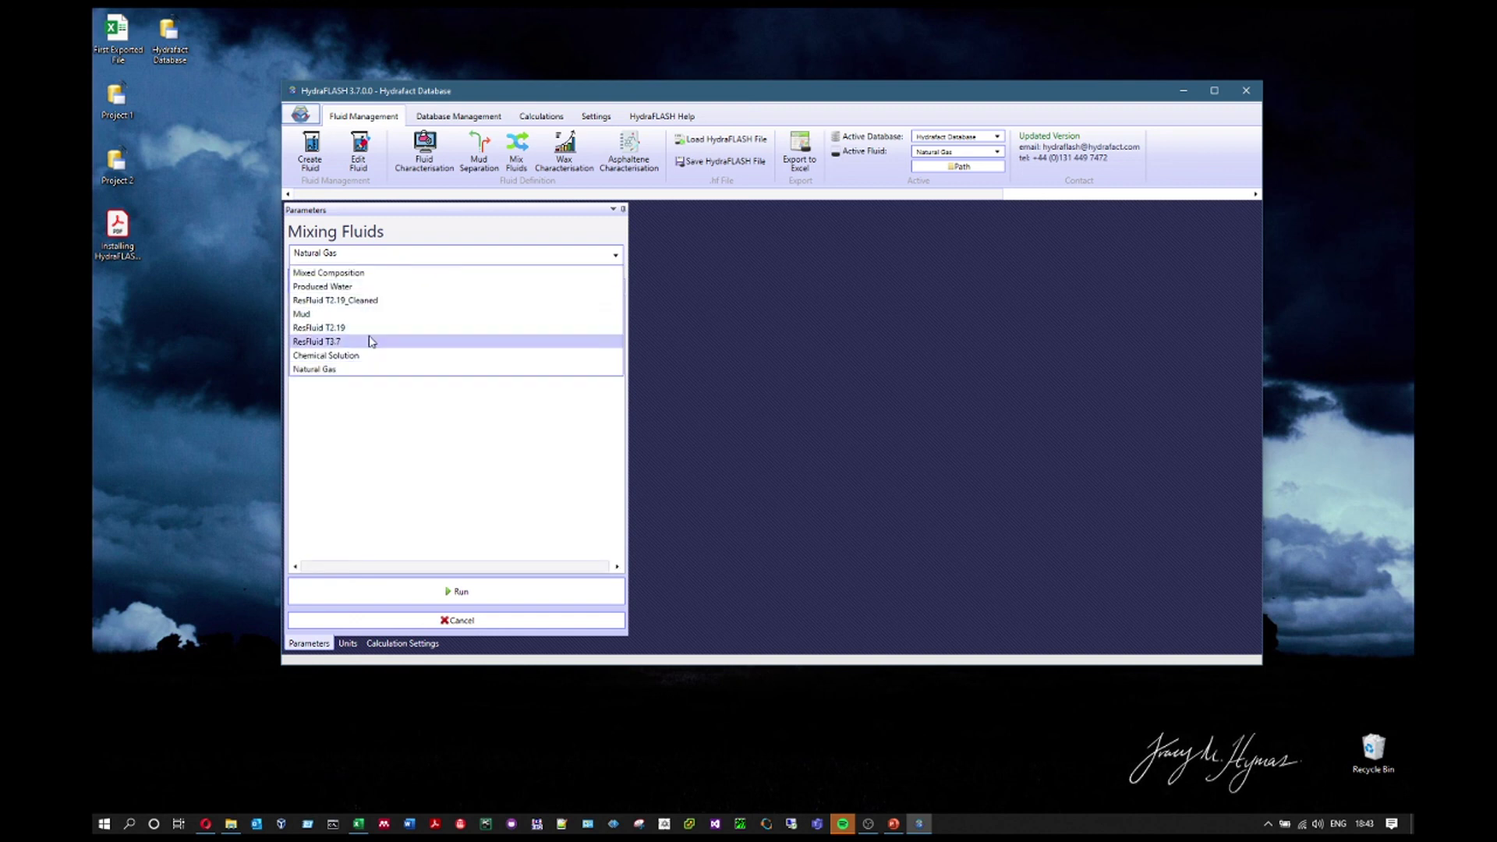
pyautogui.click(370, 328)
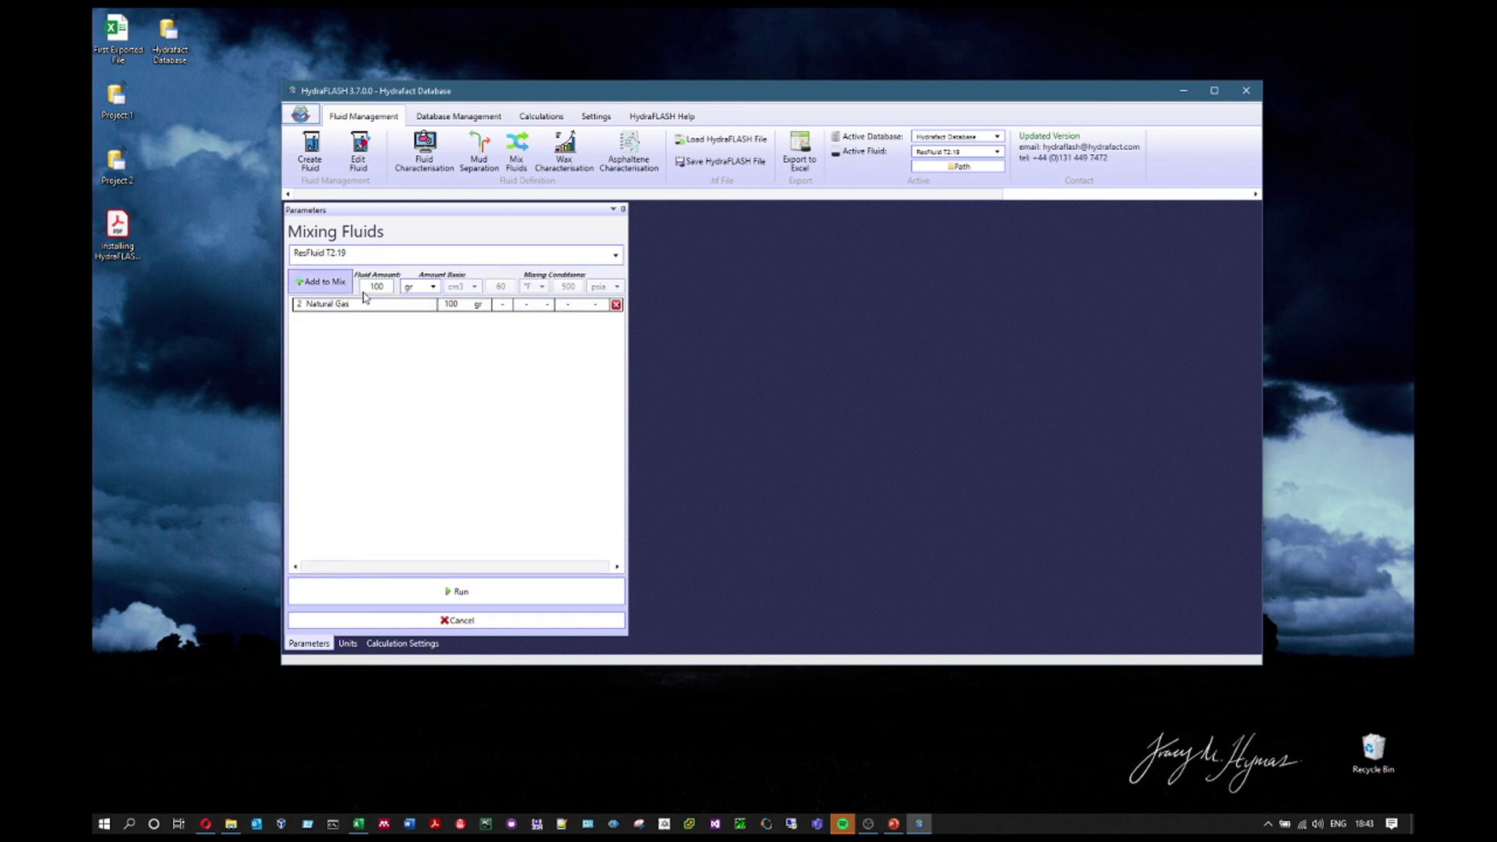
pyautogui.doubleClick(389, 286)
pyautogui.write('200')
pyautogui.click(431, 287)
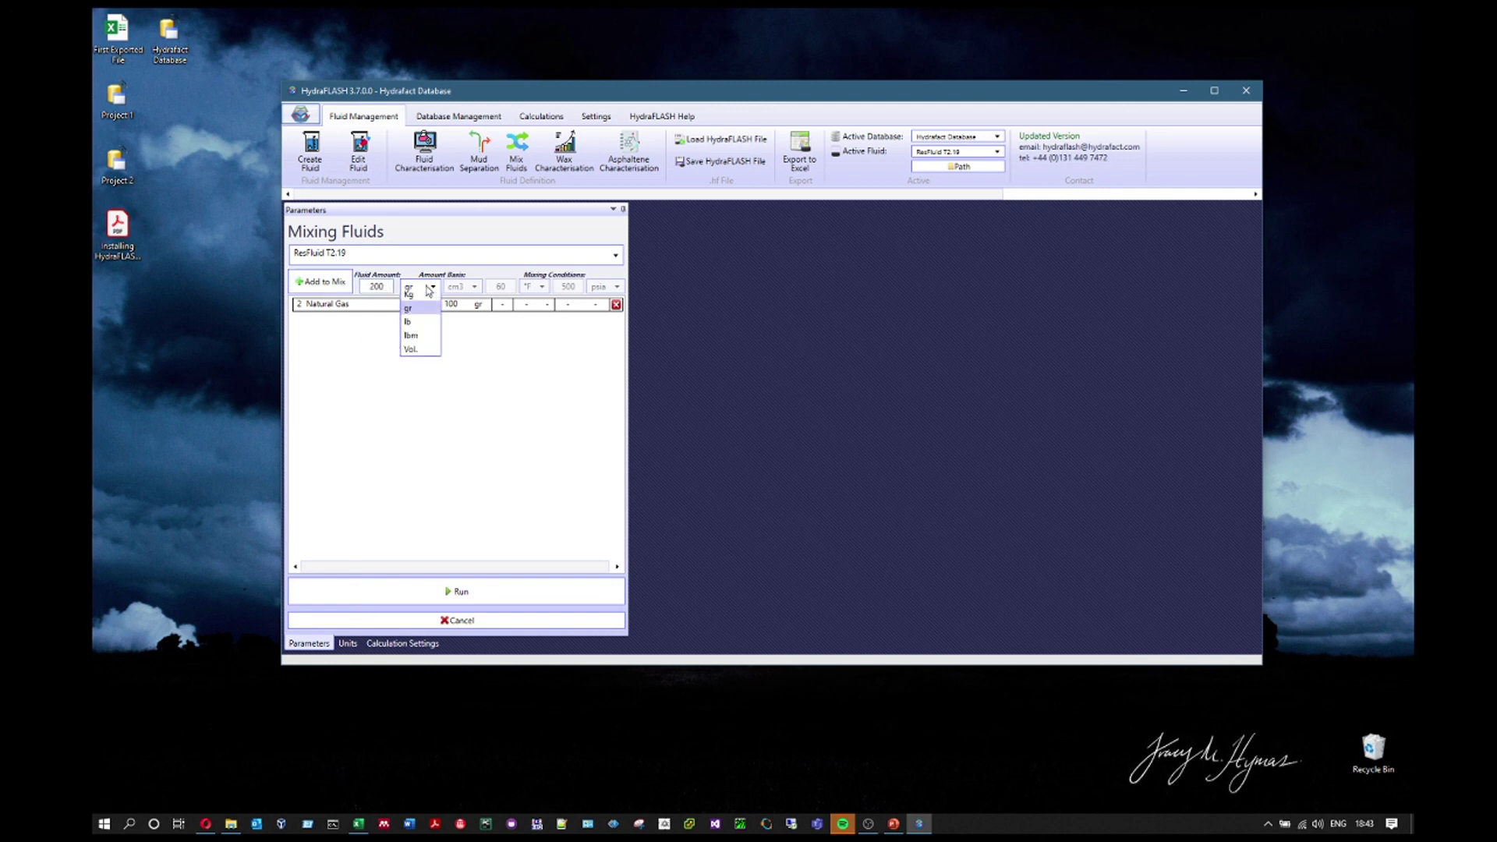
pyautogui.click(428, 302)
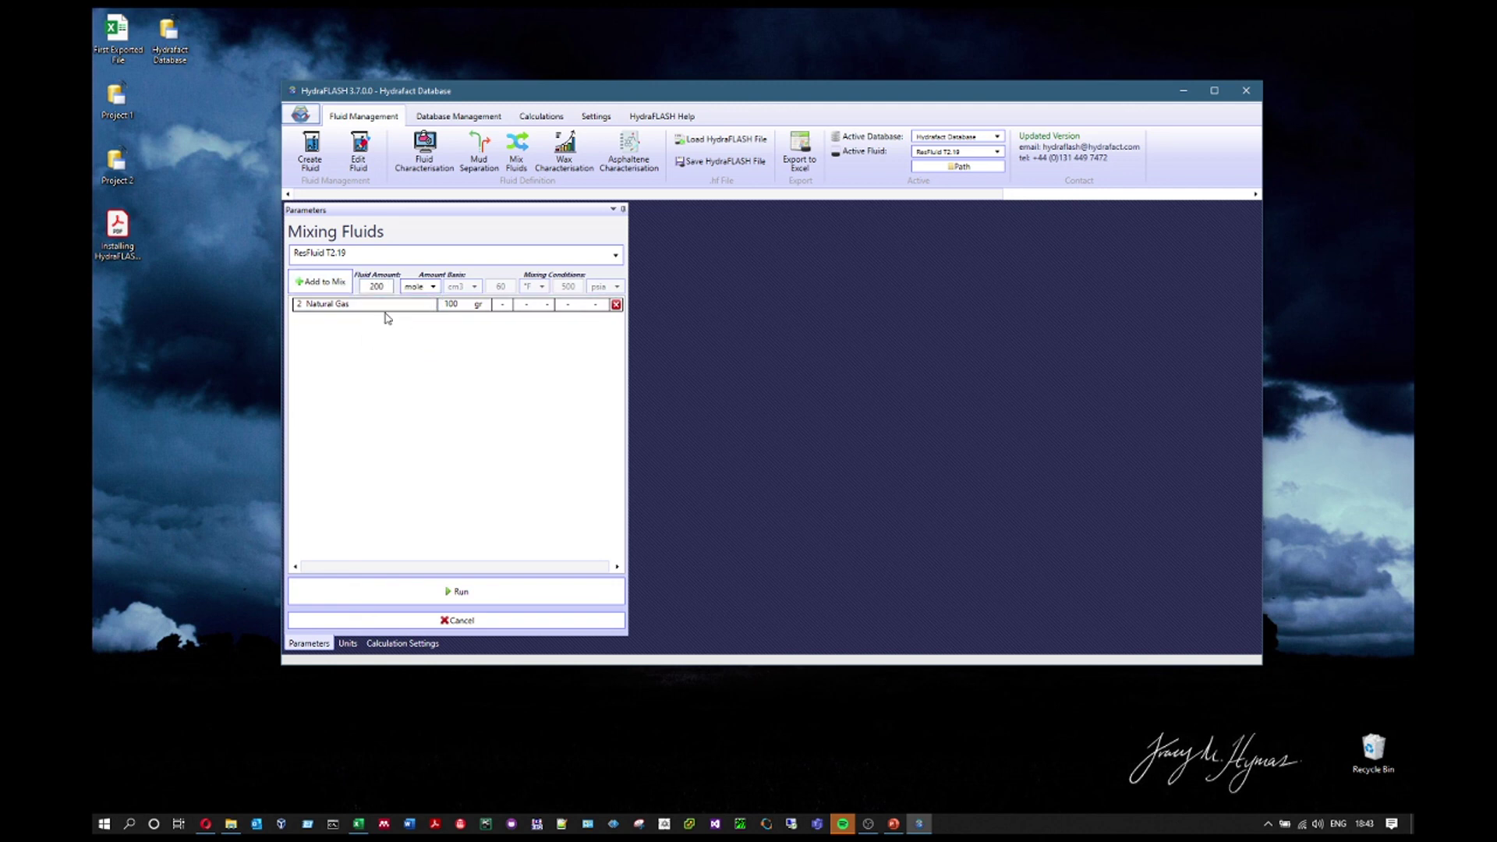
pyautogui.click(334, 287)
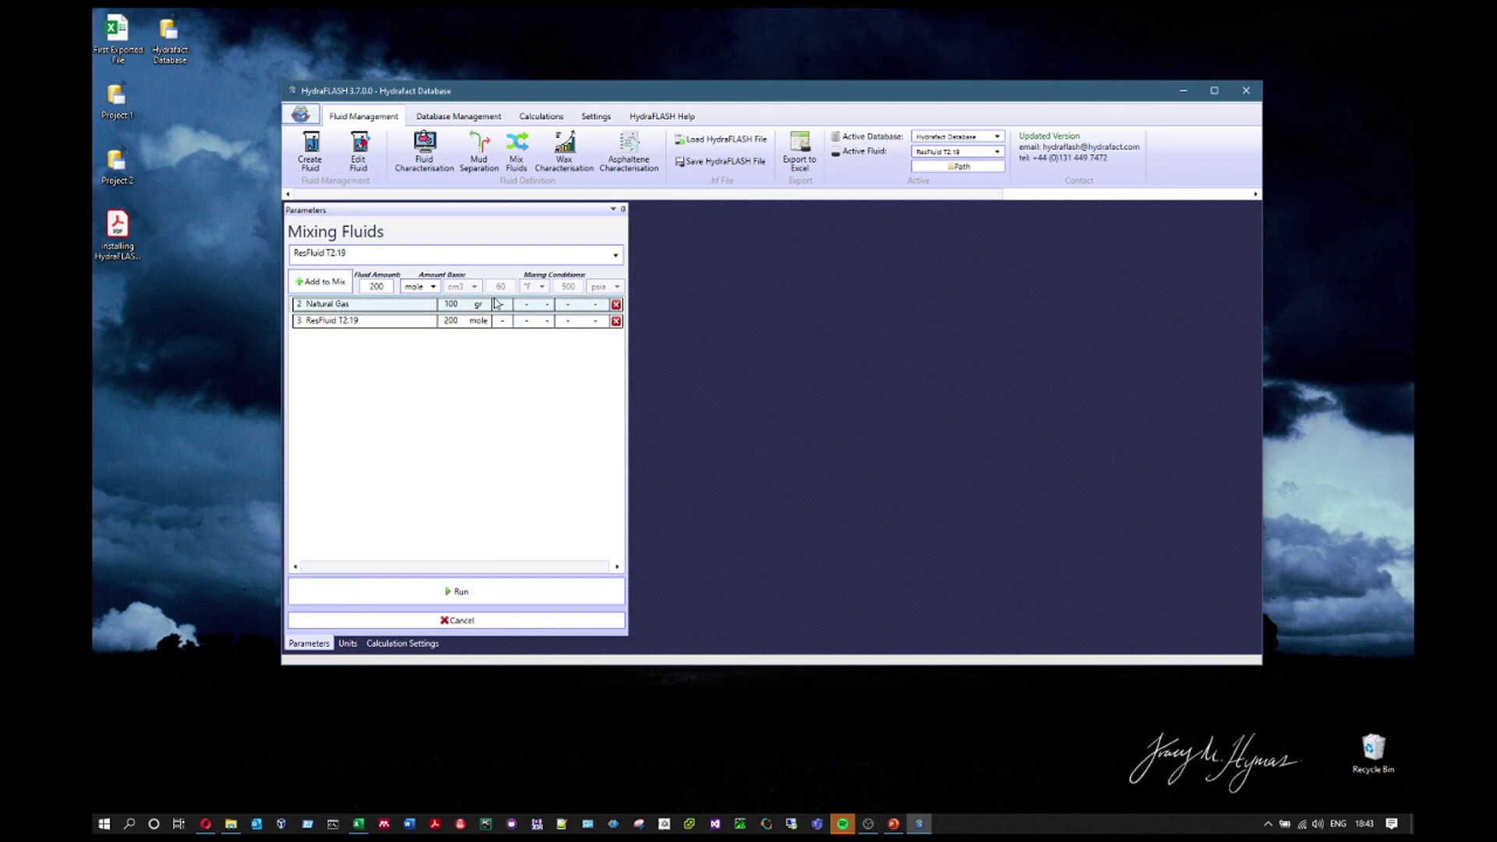
# Run the mixing calculation for Natural Gas and ResFluid T2.19 and look through the resulting component composition.
pyautogui.click(478, 595)
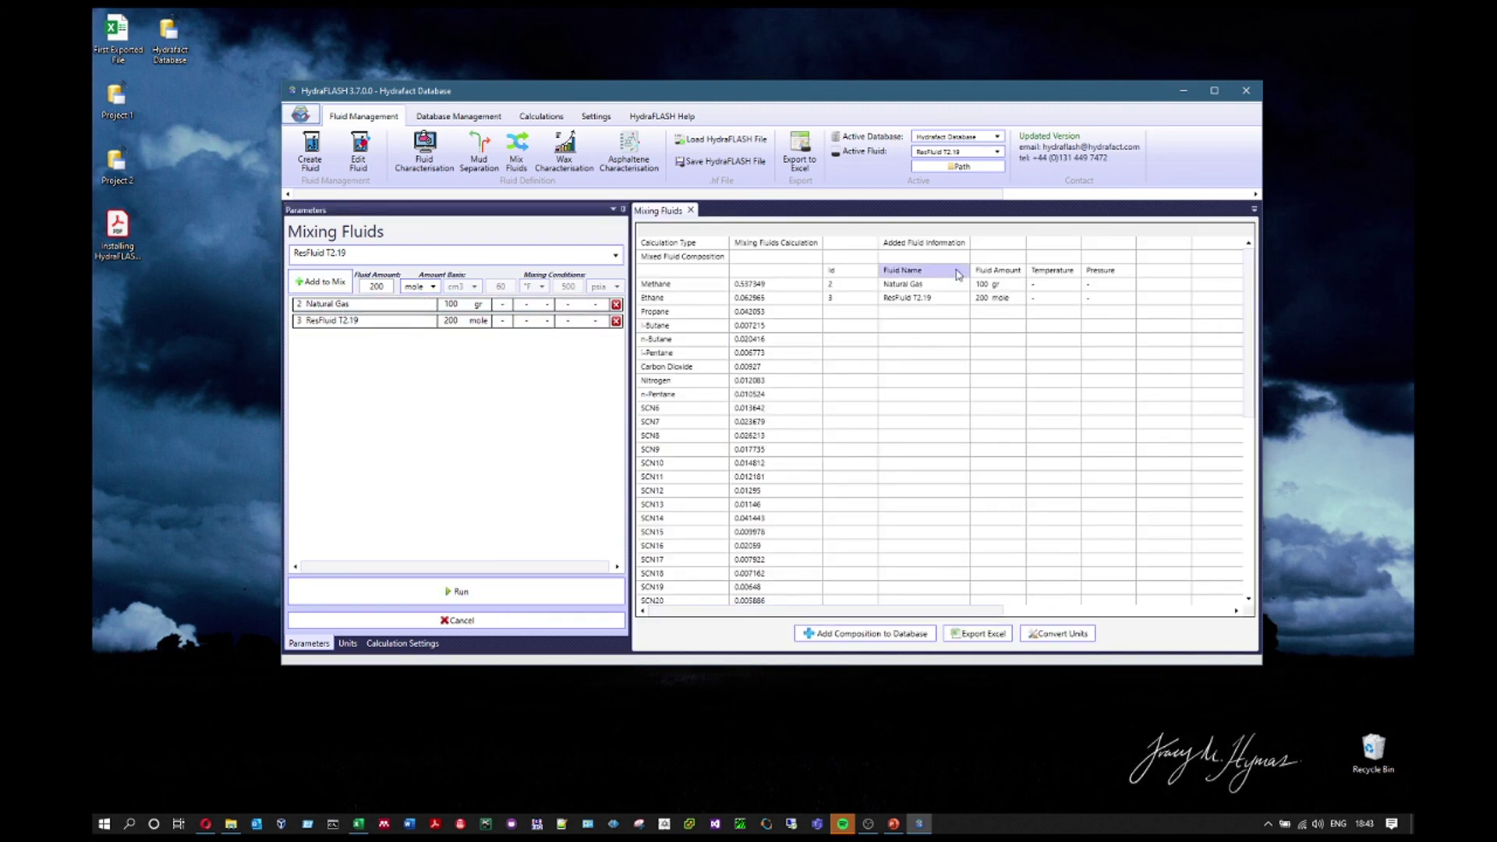
pyautogui.scroll(-9, 849, 561)
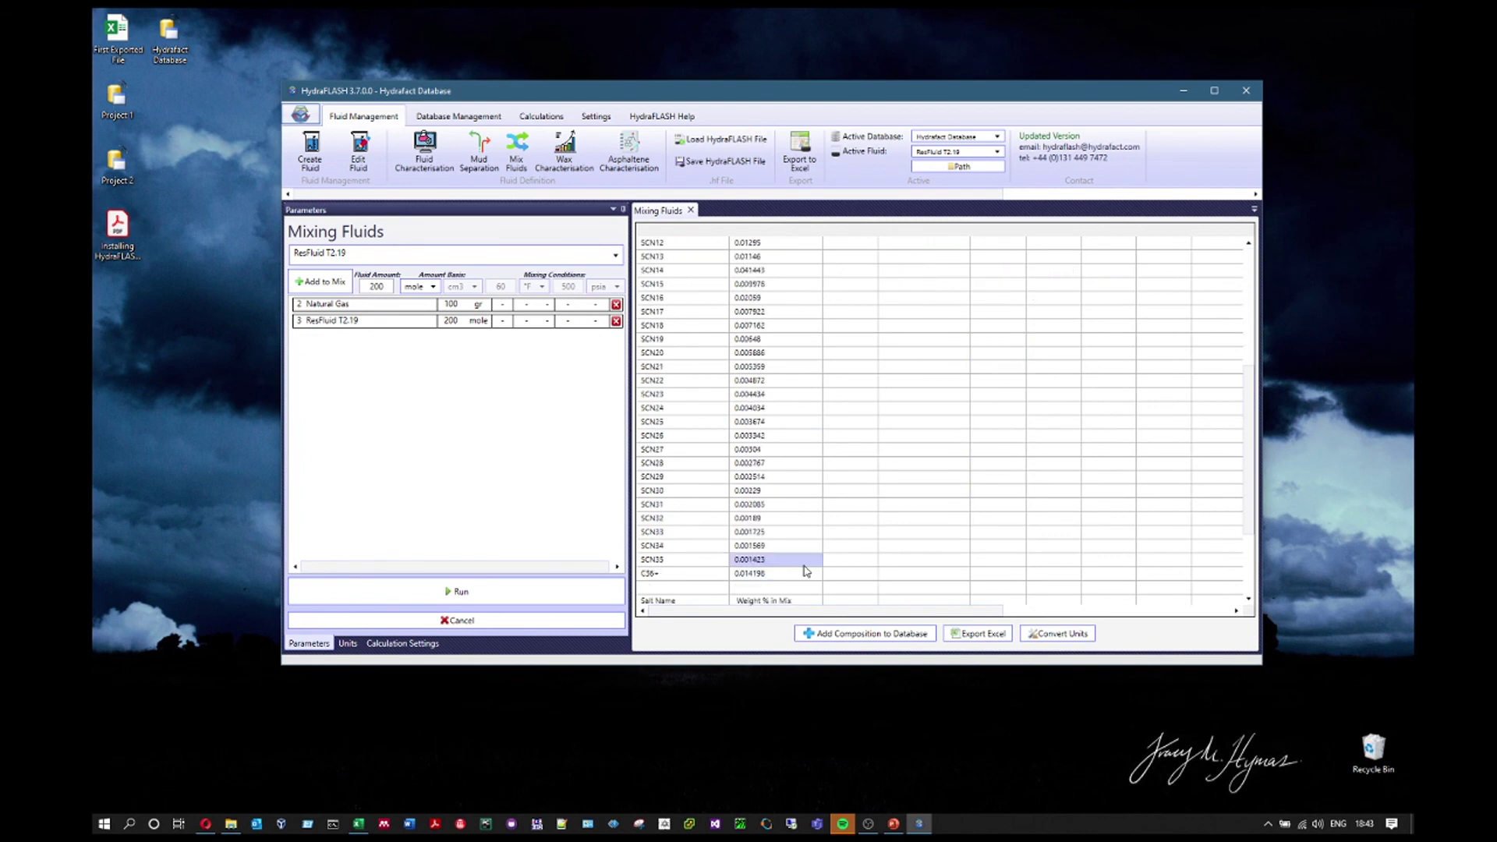
pyautogui.scroll(9, 806, 570)
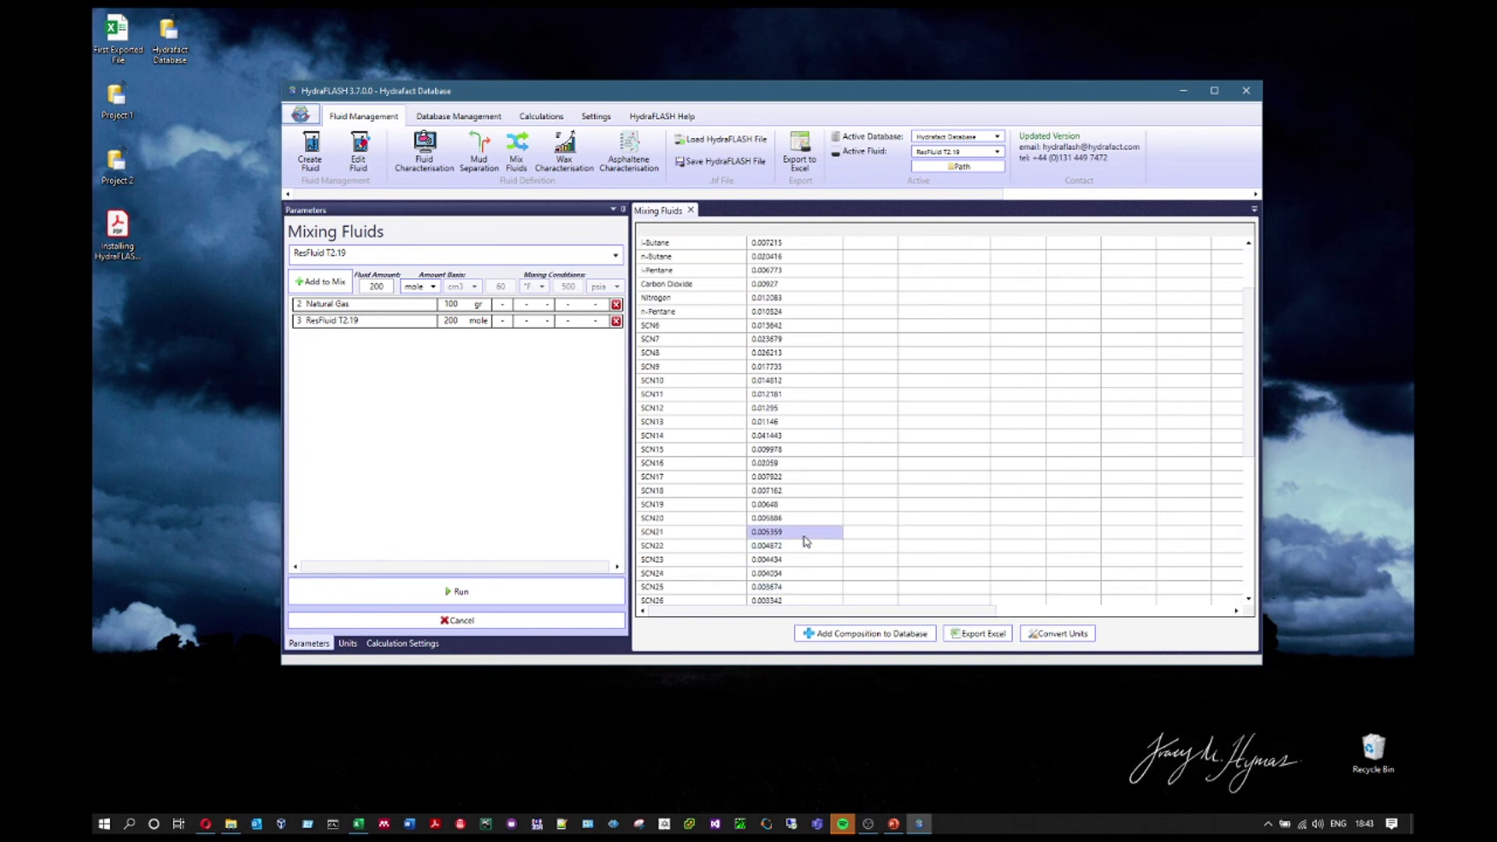